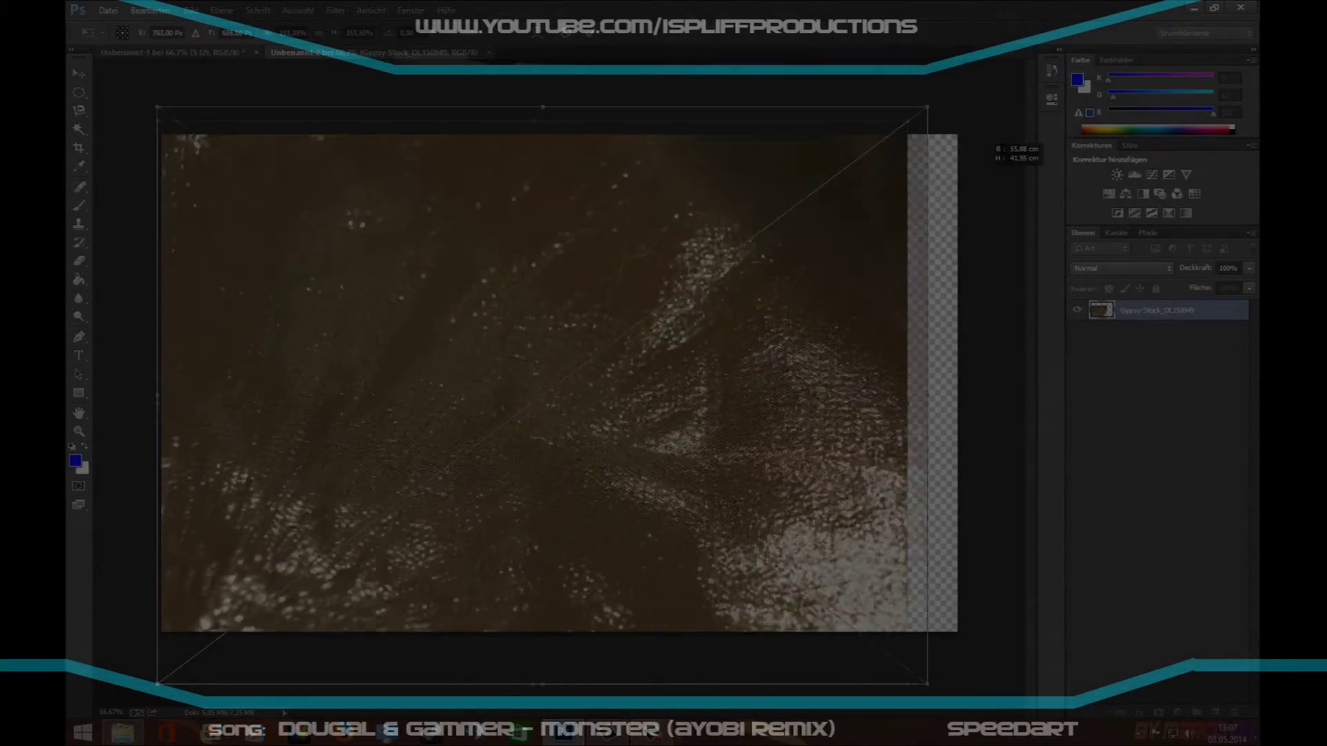
Step: Commit the fabric texture and use Hue/Saturation to shift its hue and darken it to muted red
{"action": "key", "text": "Return"}
{"action": "key", "text": "e"}
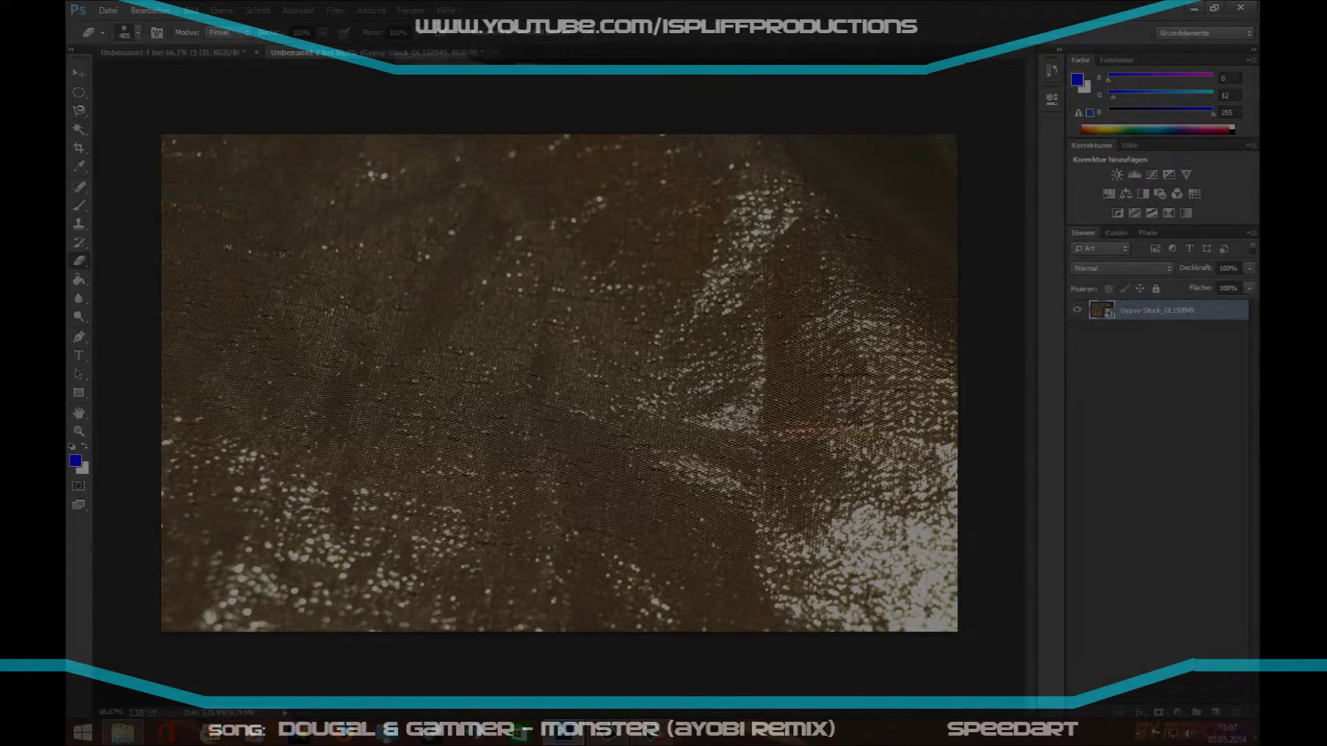
{"action": "key", "text": "ctrl+u"}
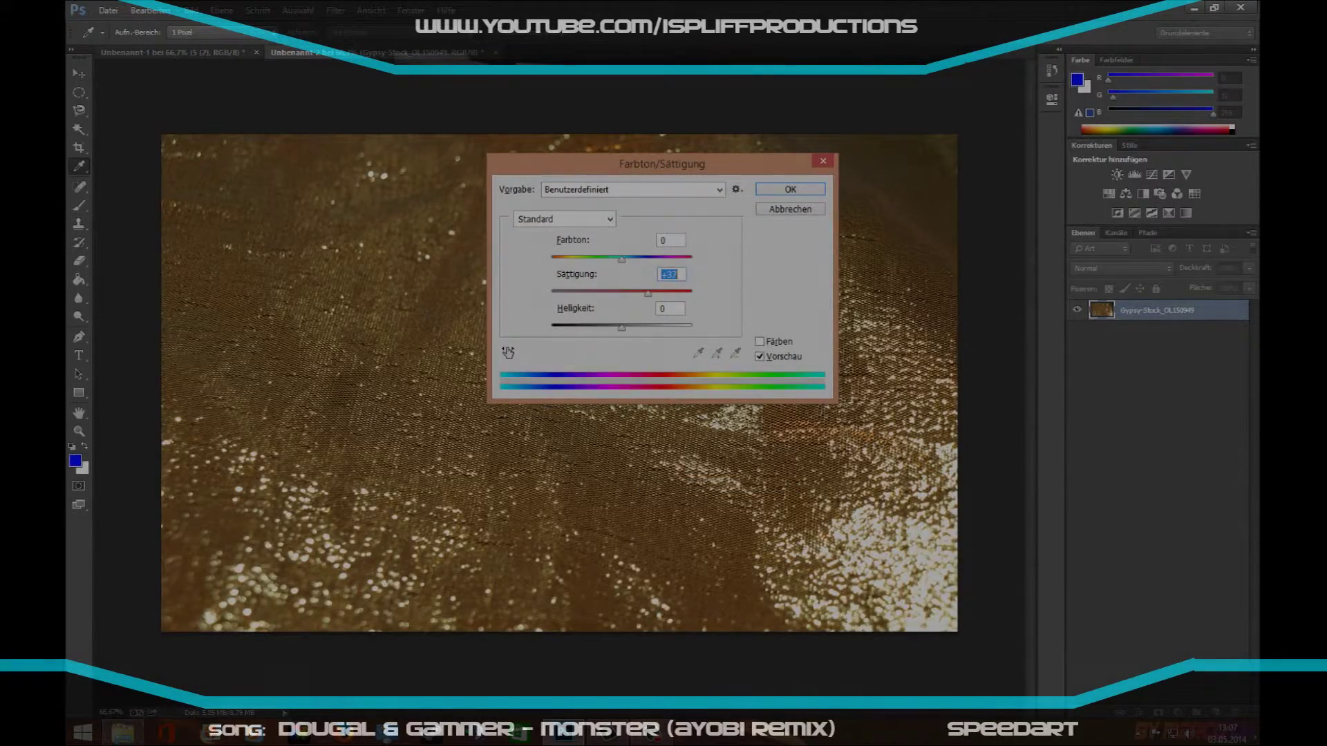
{"action": "left_click_drag", "start_coordinate": [622, 328], "coordinate": [585, 328]}
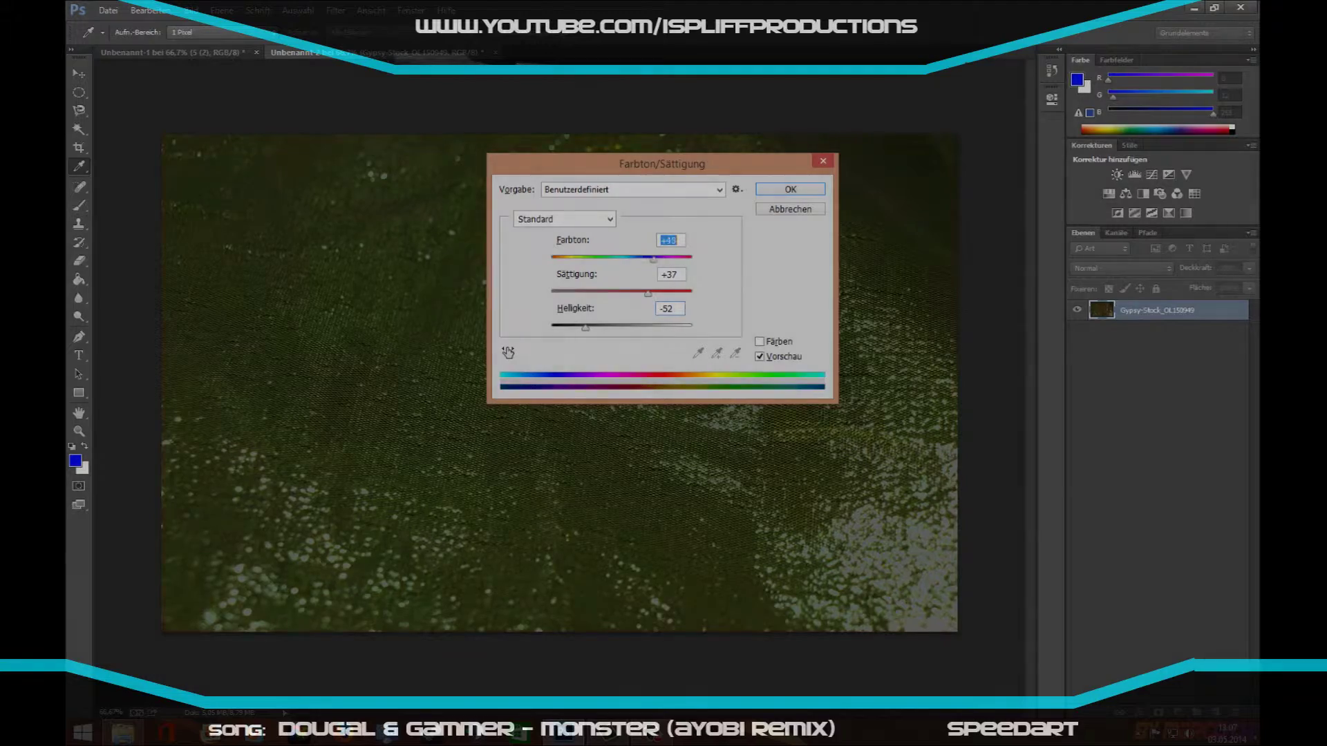
{"action": "left_click_drag", "start_coordinate": [652, 259], "coordinate": [568, 258]}
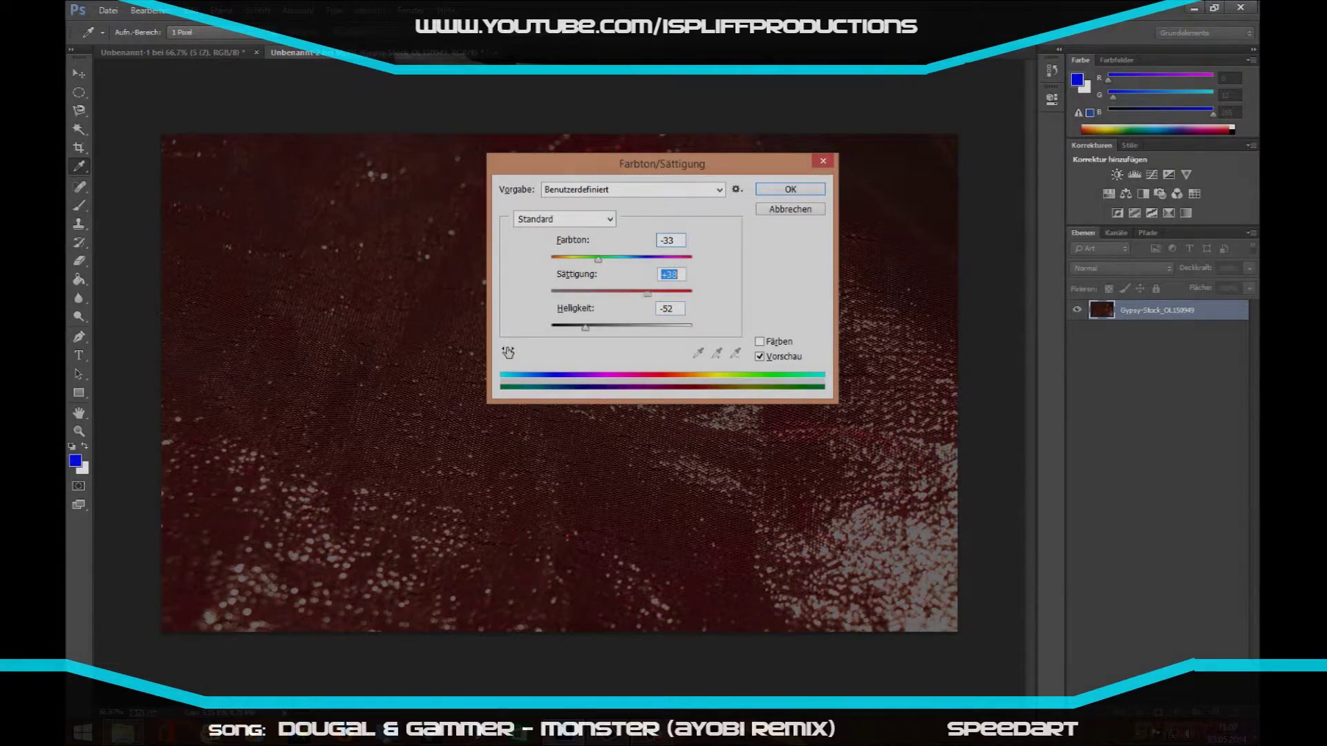
{"action": "left_click_drag", "start_coordinate": [585, 328], "coordinate": [577, 327]}
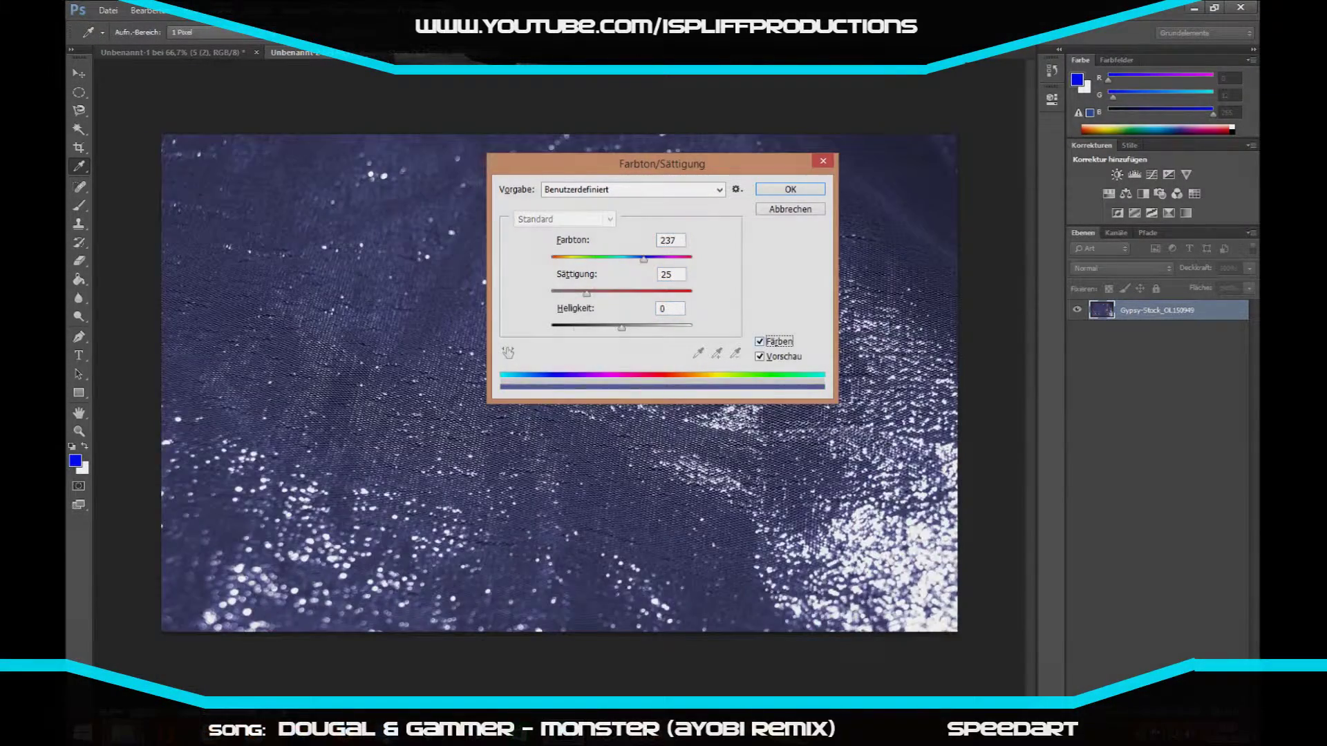
{"action": "key", "text": "Return"}
{"action": "key", "text": "e"}
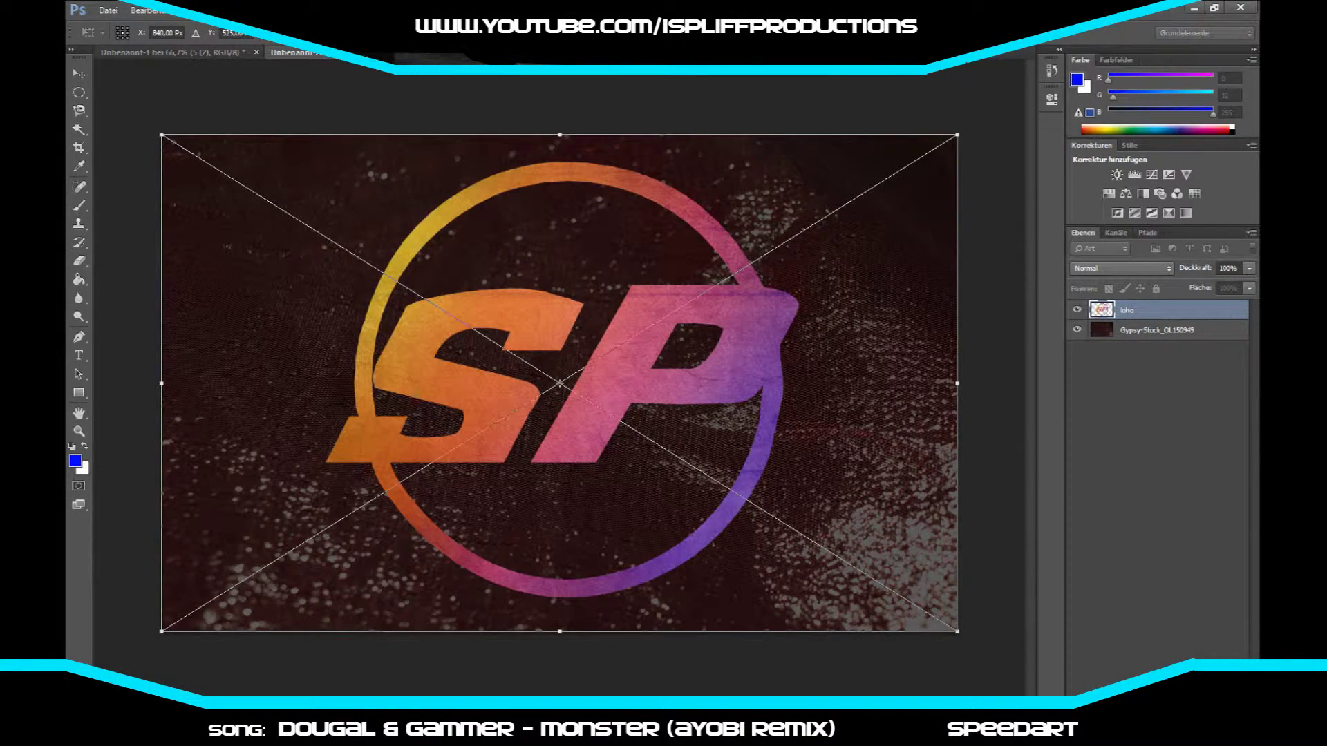
Step: Commit the SP logo and place the Acrez5 flare from Flares, enlarged over the logo
{"action": "key", "text": "Return"}
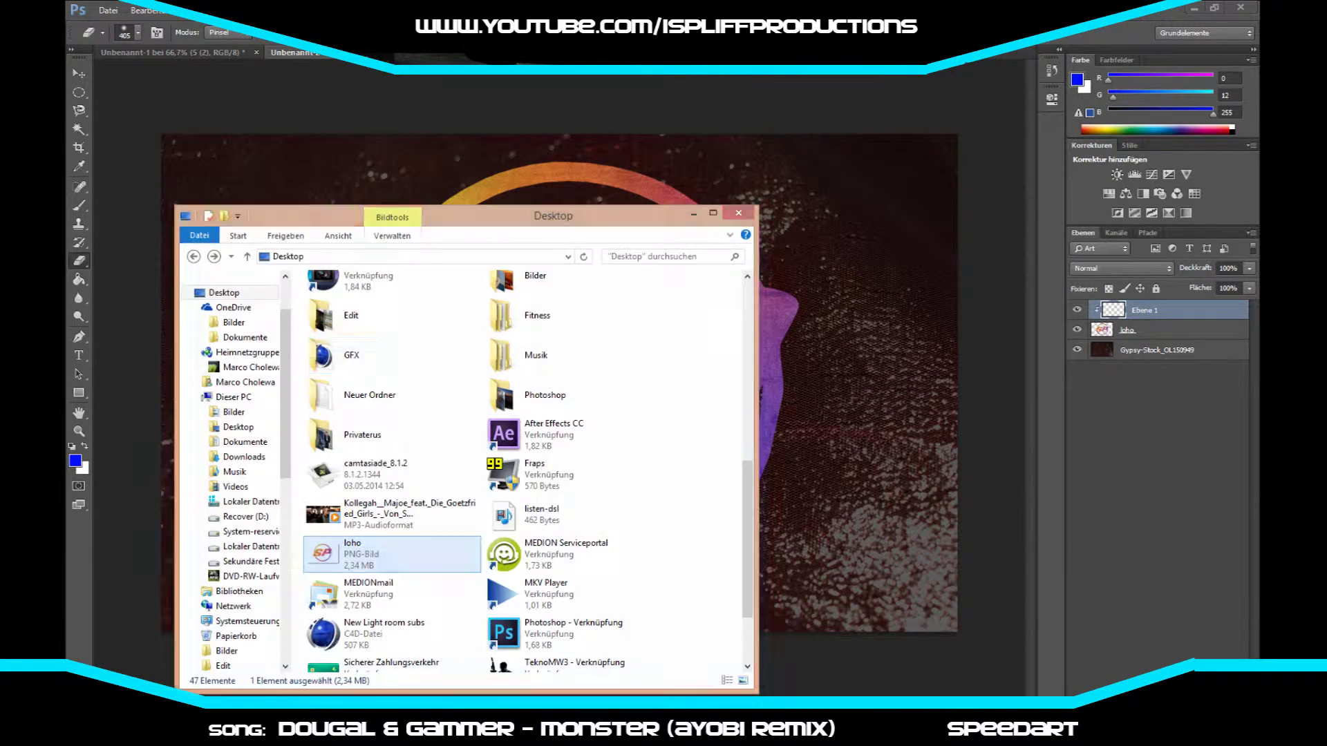
{"action": "double_click", "coordinate": [351, 354]}
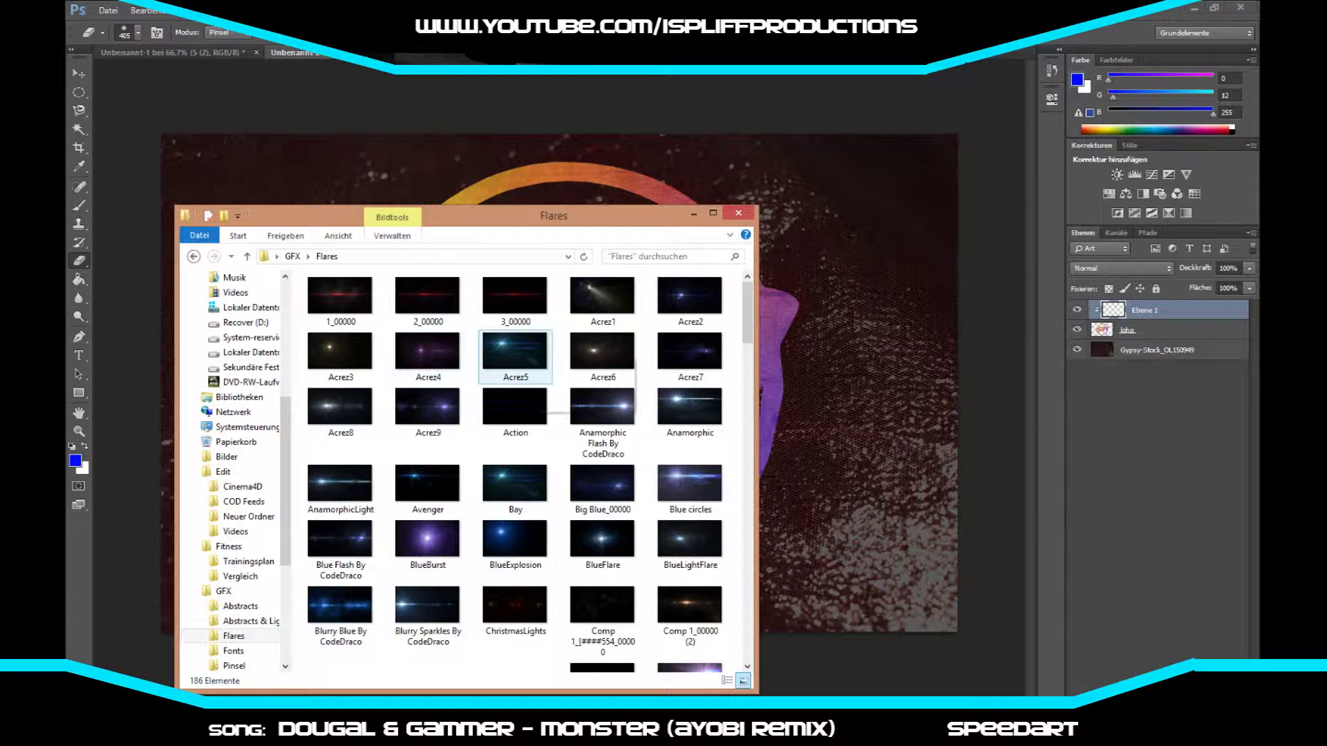
{"action": "double_click", "coordinate": [515, 356]}
{"action": "mouse_move", "coordinate": [875, 481]}
{"action": "left_mouse_down"}
{"action": "mouse_move", "coordinate": [937, 538]}
{"action": "mouse_move", "coordinate": [970, 597]}
{"action": "left_mouse_up"}
{"action": "left_click_drag", "start_coordinate": [659, 484], "coordinate": [646, 513]}
{"action": "right_click", "coordinate": [603, 458]}
{"action": "left_click", "coordinate": [625, 467]}
Step: Rasterize the flare layer and add a new empty layer clipped above it
{"action": "key", "text": "e"}
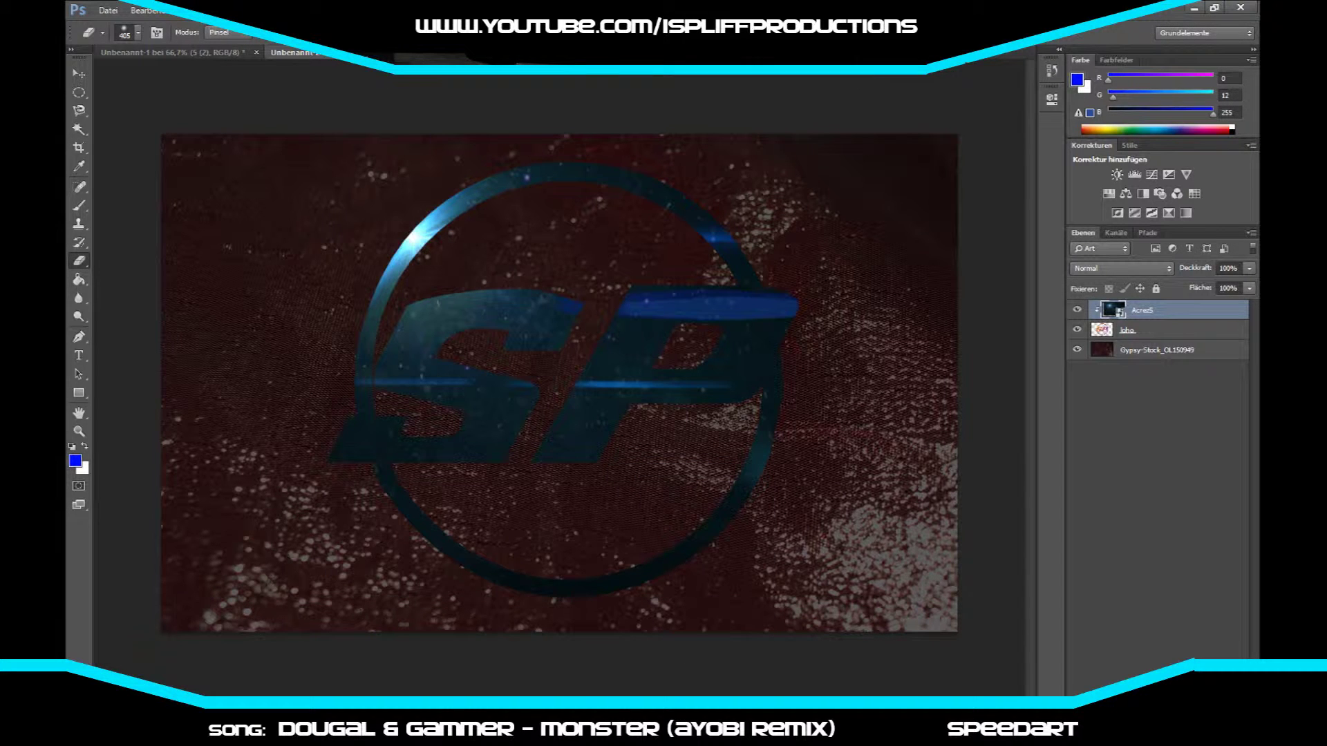
{"action": "key", "text": "Return"}
{"action": "right_click", "coordinate": [1142, 309]}
{"action": "key", "text": "ctrl+shift+alt+n"}
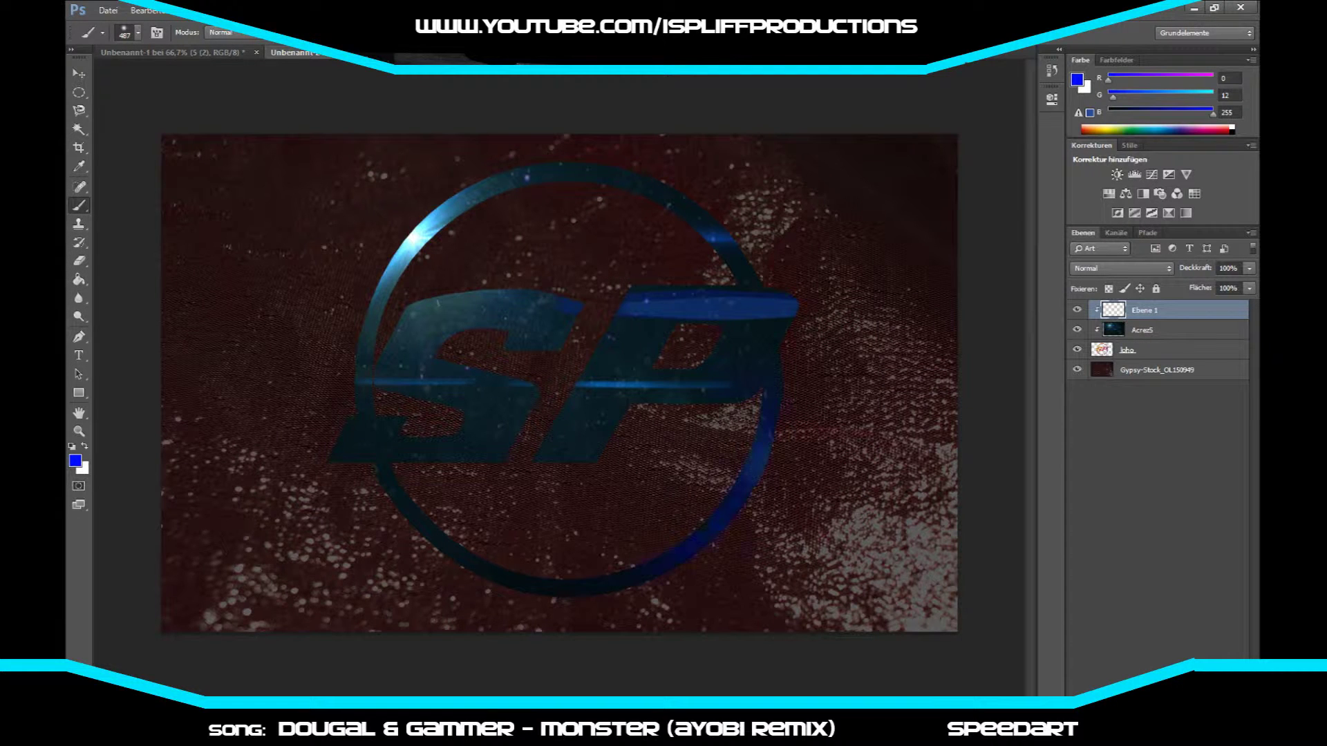
Step: Paint the logo with yellow, orange ff7800 and red ff1e00 foreground colours
{"action": "left_click", "coordinate": [74, 460]}
{"action": "left_click", "coordinate": [805, 186]}
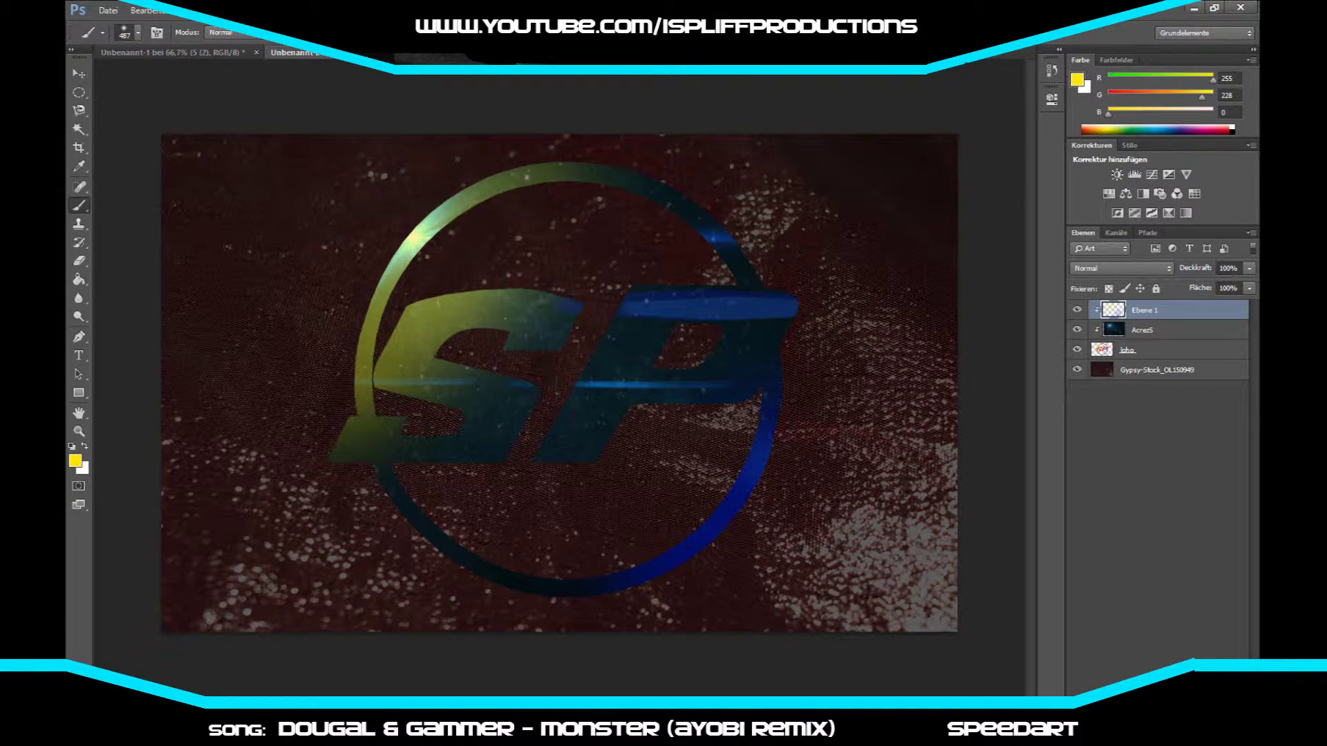
{"action": "left_click", "coordinate": [75, 460]}
{"action": "type", "text": "ff7800"}
{"action": "key", "text": "Return"}
{"action": "left_click", "coordinate": [74, 460]}
{"action": "type", "text": "ff1e00"}
{"action": "key", "text": "Return"}
Step: Paint the right side purple 8a00ff and add another empty layer
{"action": "left_click", "coordinate": [75, 460]}
{"action": "type", "text": "8a00ff"}
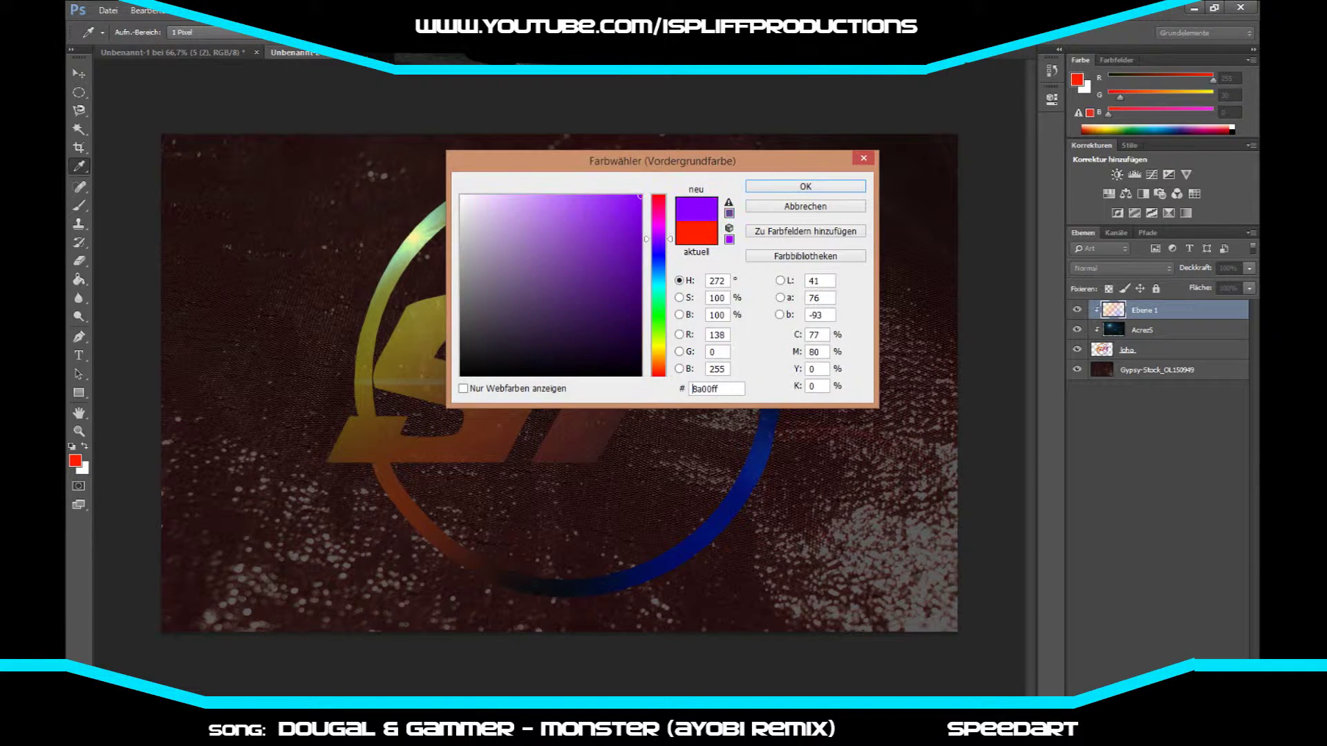
{"action": "key", "text": "Return"}
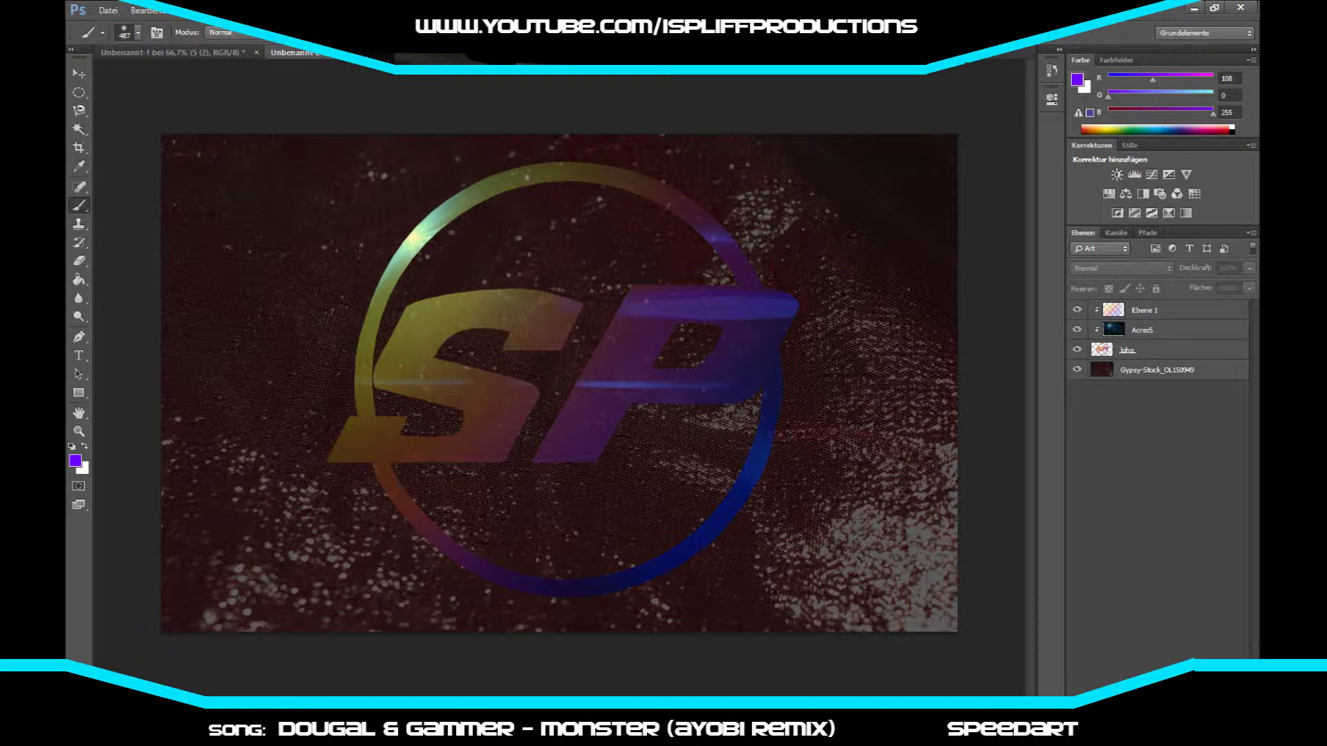
{"action": "key", "text": "ctrl+shift+alt+n"}
{"action": "key", "text": "BackSpace"}
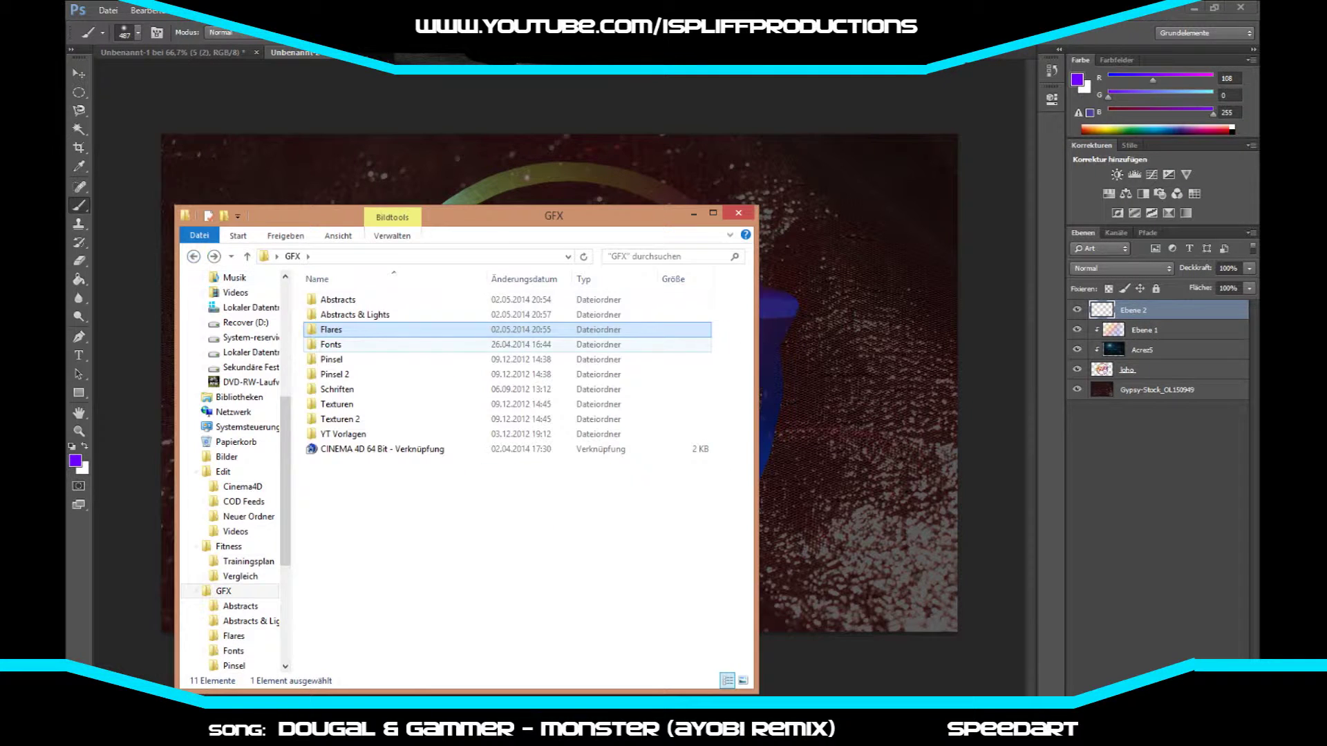
Step: Place the '3 (2)' swirl image from Abstracts & Lights, enlarged and rotated at lower left
{"action": "double_click", "coordinate": [598, 308]}
{"action": "scroll", "coordinate": [598, 315], "scroll_direction": "down", "scroll_amount": 3}
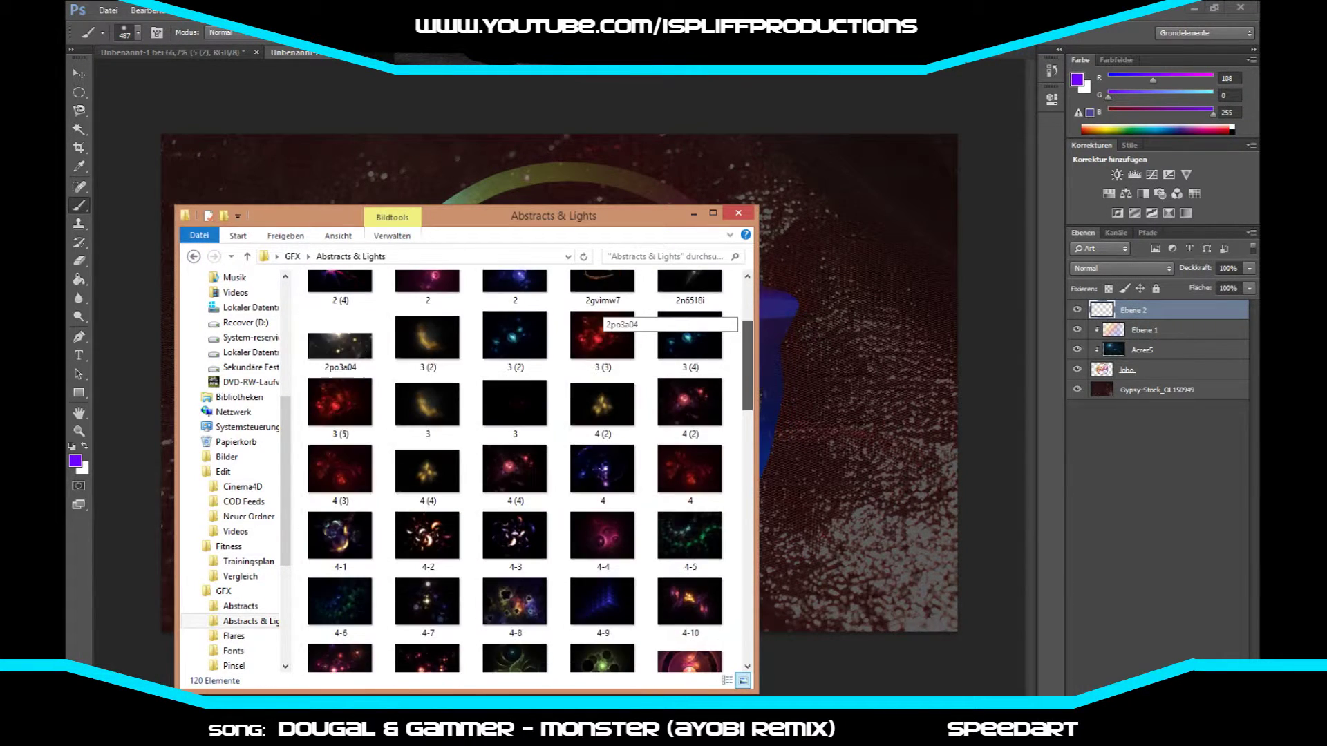
{"action": "mouse_move", "coordinate": [428, 338]}
{"action": "left_mouse_down"}
{"action": "mouse_move", "coordinate": [597, 465]}
{"action": "mouse_move", "coordinate": [423, 549]}
{"action": "left_mouse_up"}
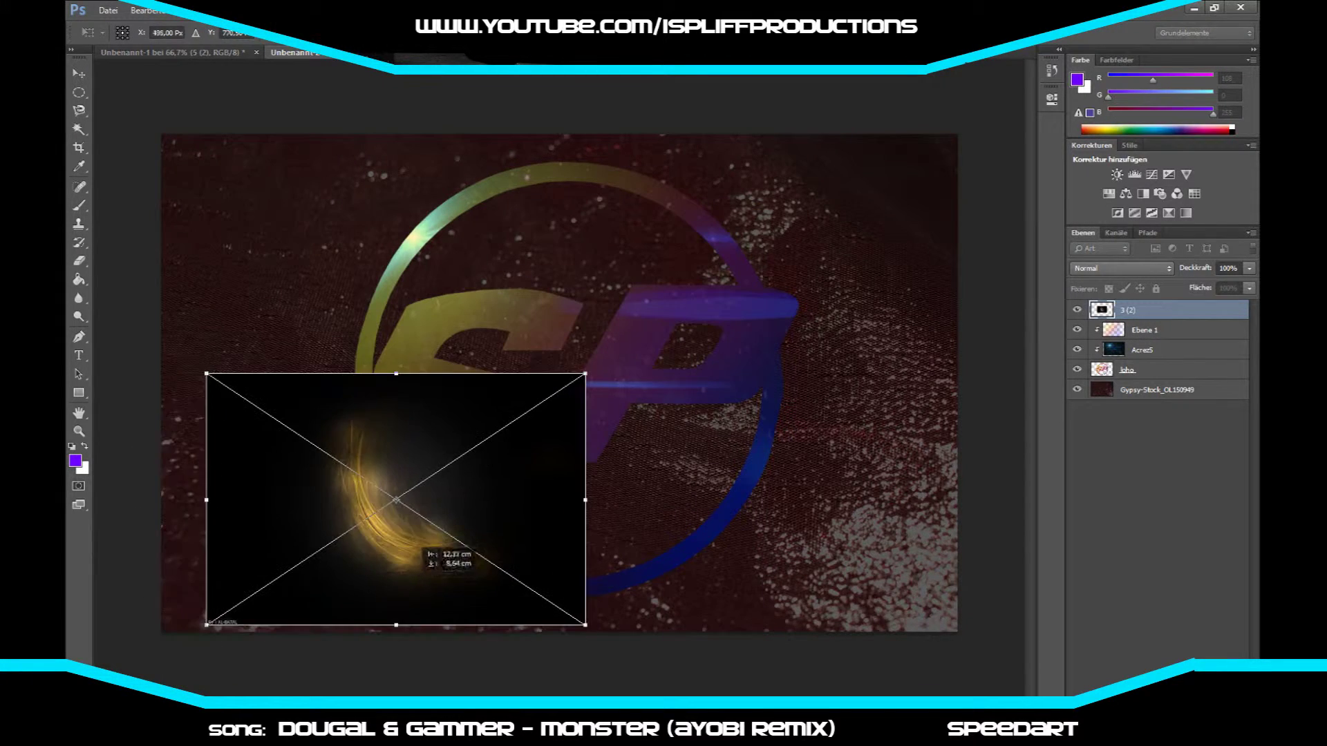
{"action": "mouse_move", "coordinate": [207, 373]}
{"action": "left_mouse_down"}
{"action": "mouse_move", "coordinate": [103, 212]}
{"action": "mouse_move", "coordinate": [210, 113]}
{"action": "left_mouse_up"}
{"action": "left_click_drag", "start_coordinate": [733, 359], "coordinate": [761, 304]}
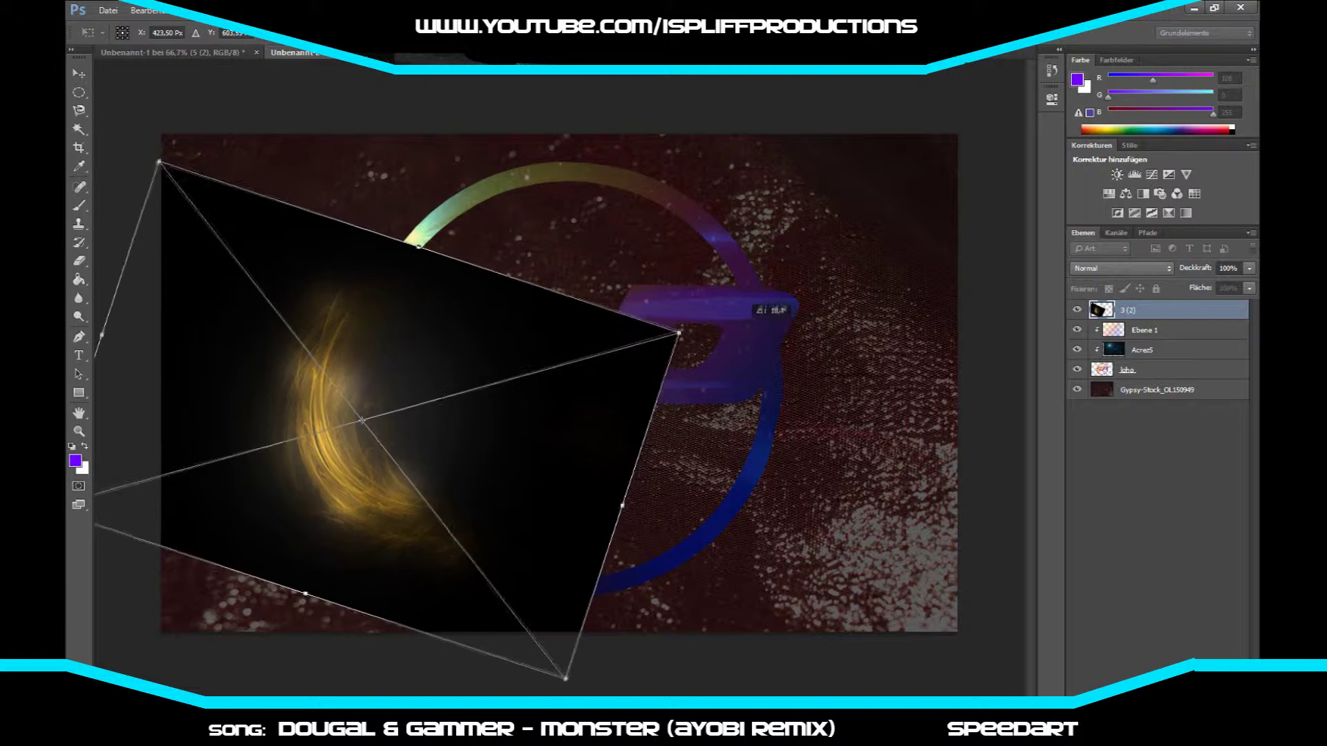
{"action": "key", "text": "Return"}
Step: Erase the swirl's black background and move its layer below the logo
{"action": "key", "text": "b"}
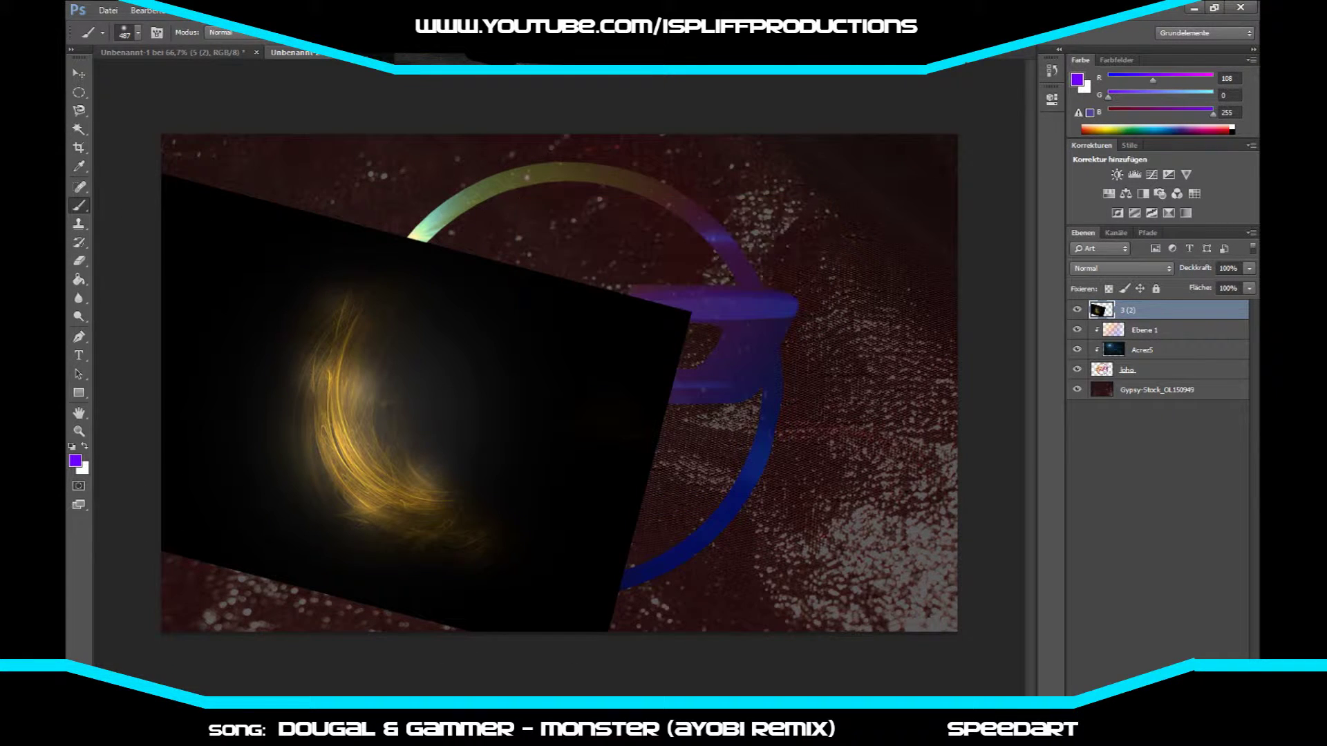
{"action": "mouse_move", "coordinate": [359, 263]}
{"action": "left_mouse_down"}
{"action": "mouse_move", "coordinate": [241, 345]}
{"action": "mouse_move", "coordinate": [290, 526]}
{"action": "mouse_move", "coordinate": [552, 573]}
{"action": "mouse_move", "coordinate": [498, 345]}
{"action": "left_mouse_up"}
{"action": "mouse_move", "coordinate": [470, 449]}
{"action": "left_mouse_down"}
{"action": "mouse_move", "coordinate": [443, 325]}
{"action": "mouse_move", "coordinate": [407, 276]}
{"action": "left_mouse_up"}
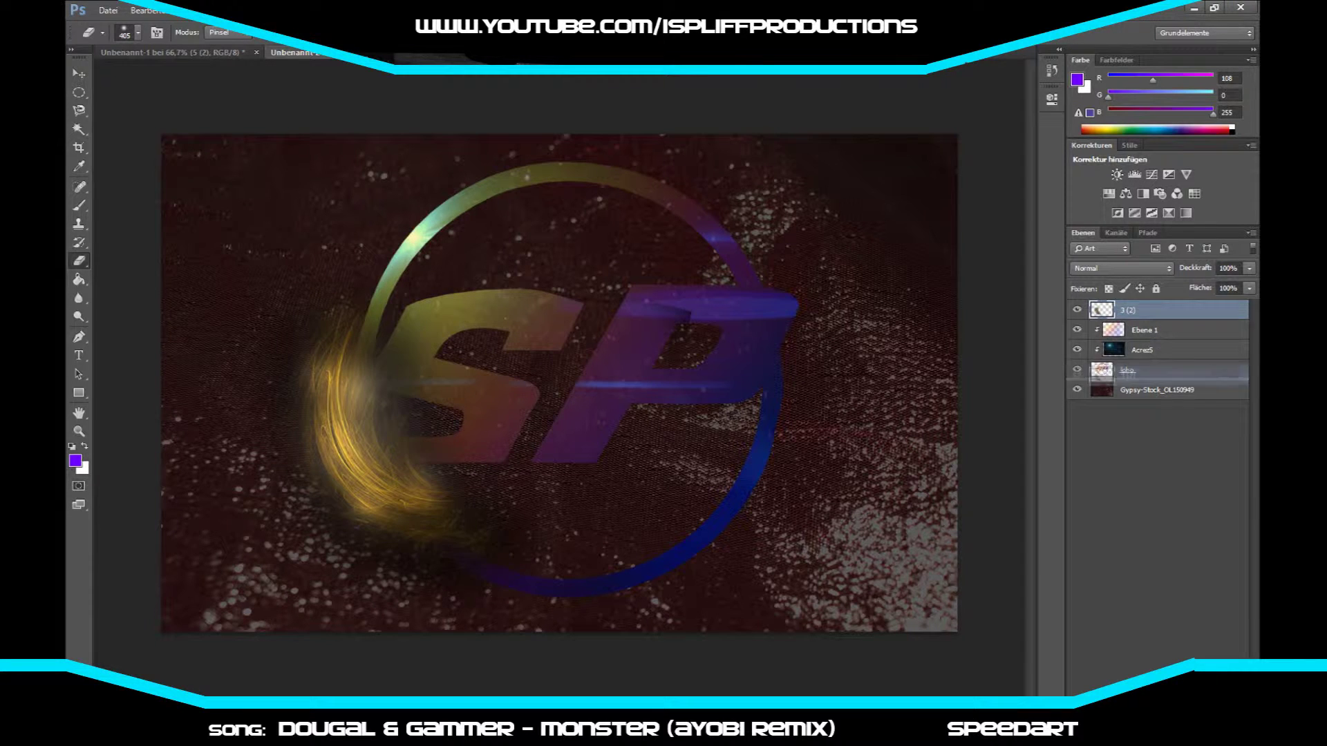
{"action": "left_click_drag", "start_coordinate": [1128, 309], "coordinate": [1128, 380]}
Step: Tint the swirl orange with Hue -14, Saturation -21, Lightness +12
{"action": "key", "text": "ctrl+u"}
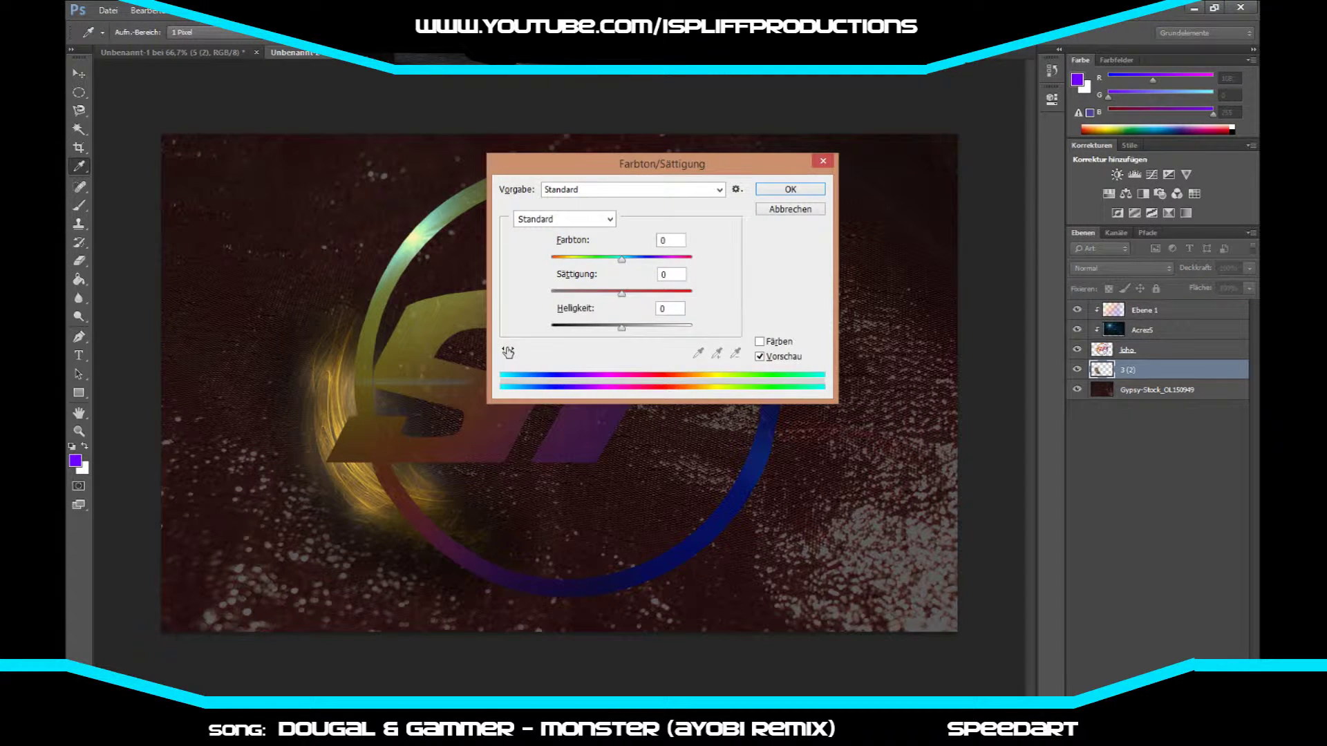
{"action": "type", "text": "-73-30"}
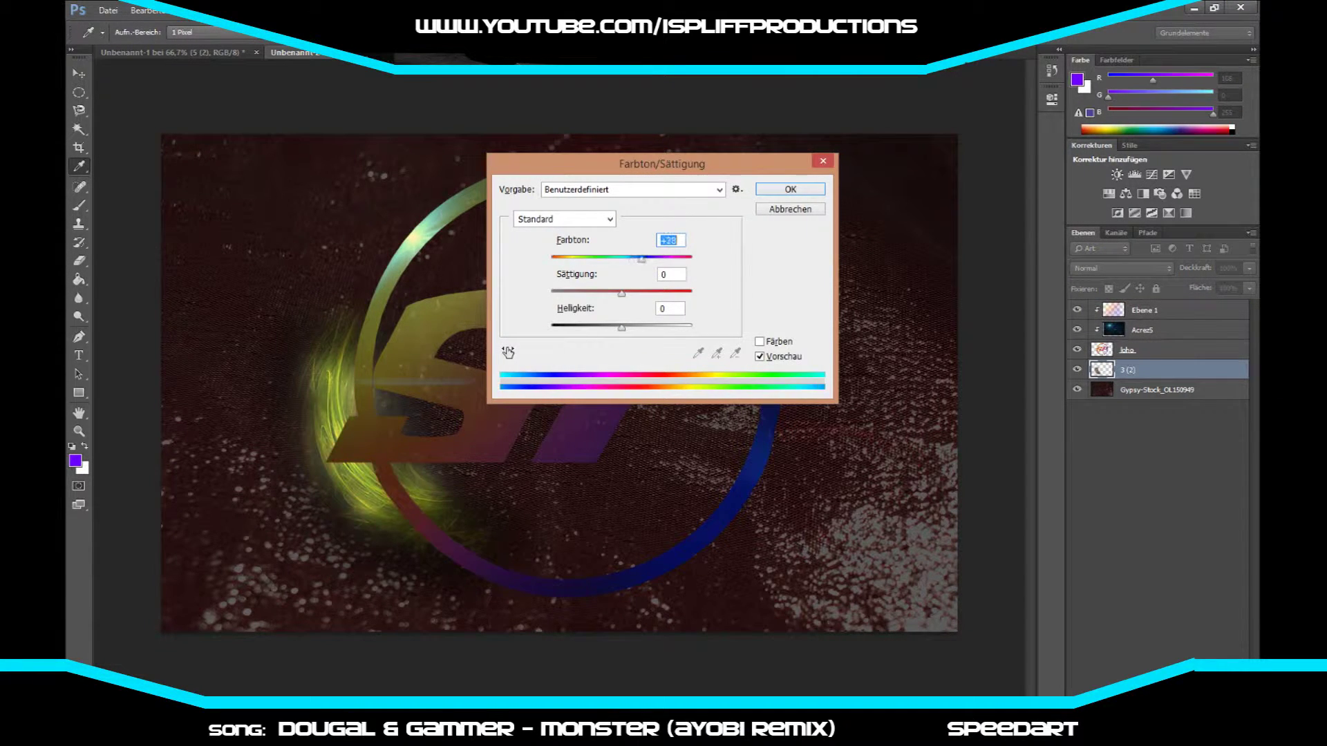
{"action": "type", "text": "-148"}
{"action": "key", "text": "shift+Up"}
{"action": "key", "text": "shift+Up"}
{"action": "key", "text": "shift+Up"}
{"action": "key", "text": "shift+Up"}
{"action": "key", "text": "shift+Up"}
{"action": "key", "text": "shift+Up"}
{"action": "key", "text": "shift+Up"}
{"action": "key", "text": "shift+Up"}
{"action": "key", "text": "shift+Up"}
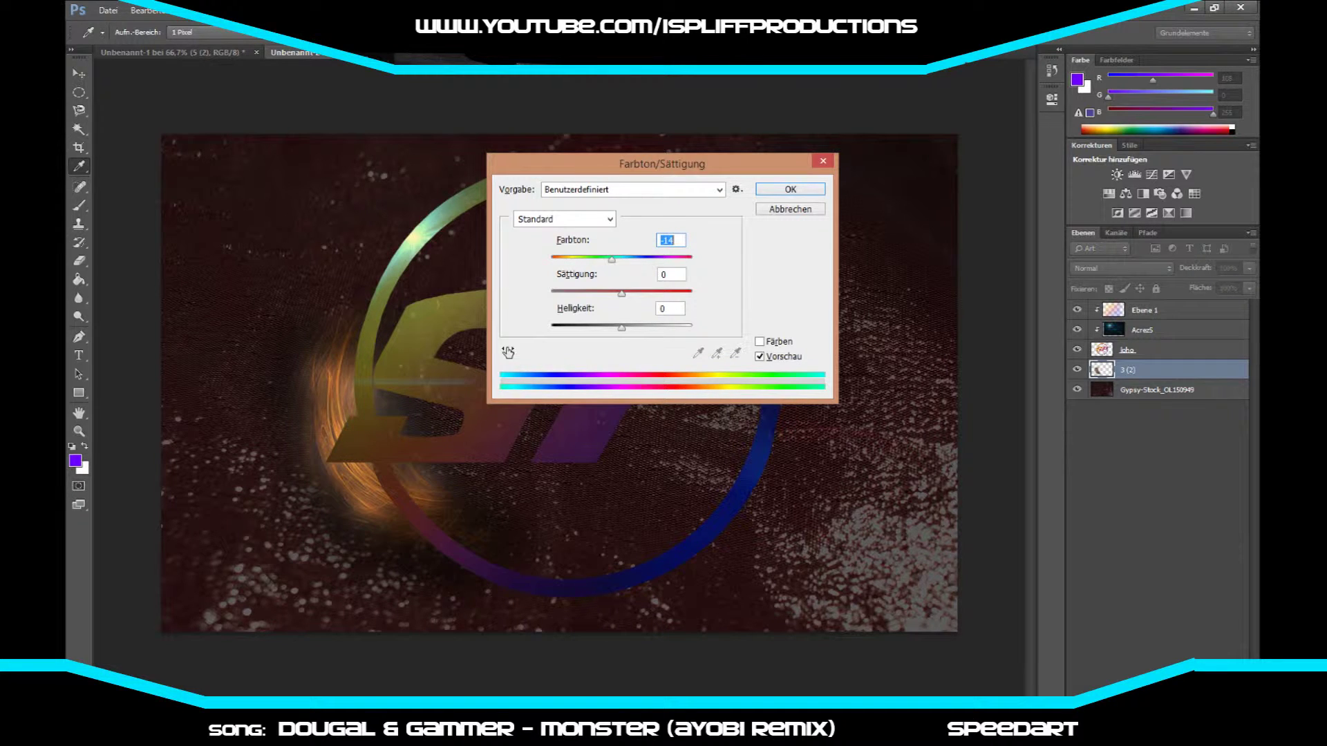
{"action": "key", "text": "Tab"}
{"action": "key", "text": "shift+Up"}
{"action": "key", "text": "Up"}
{"action": "key", "text": "Up"}
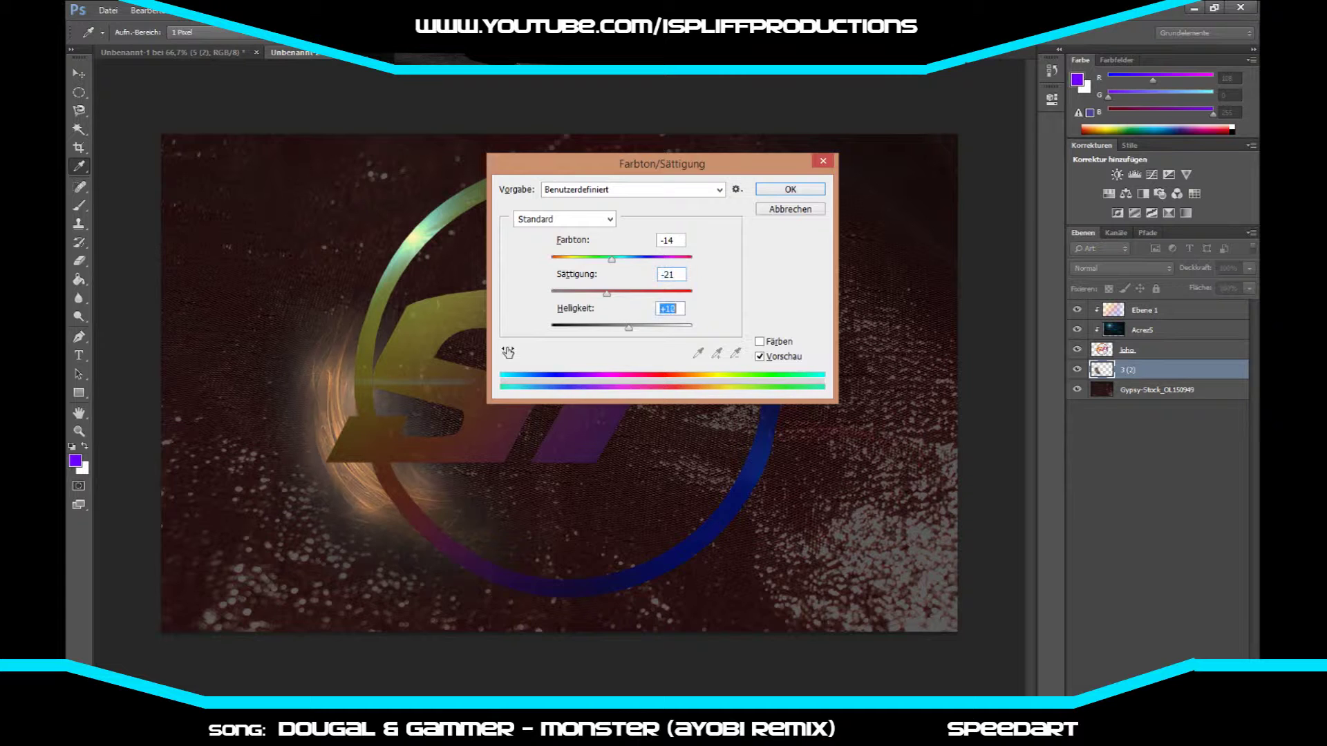
{"action": "key", "text": "Return"}
{"action": "key", "text": "e"}
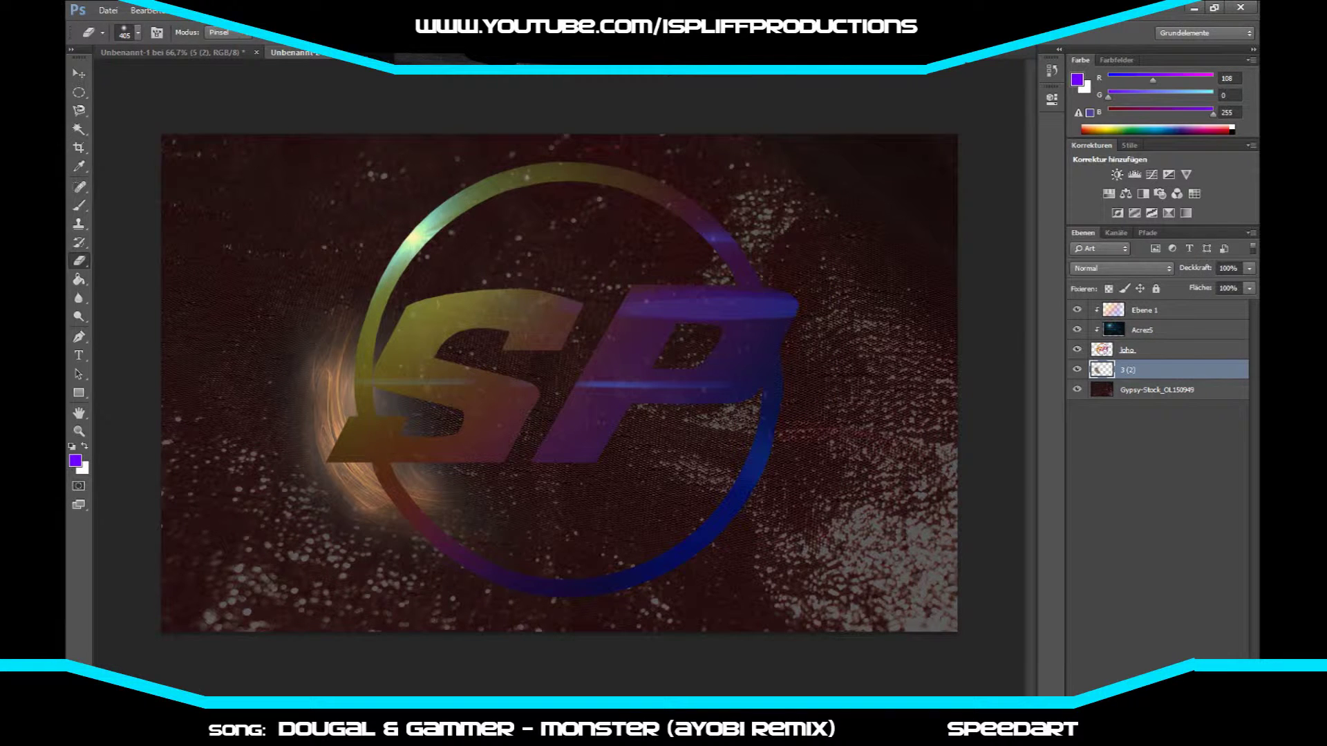
{"action": "key", "text": "alt+Tab"}
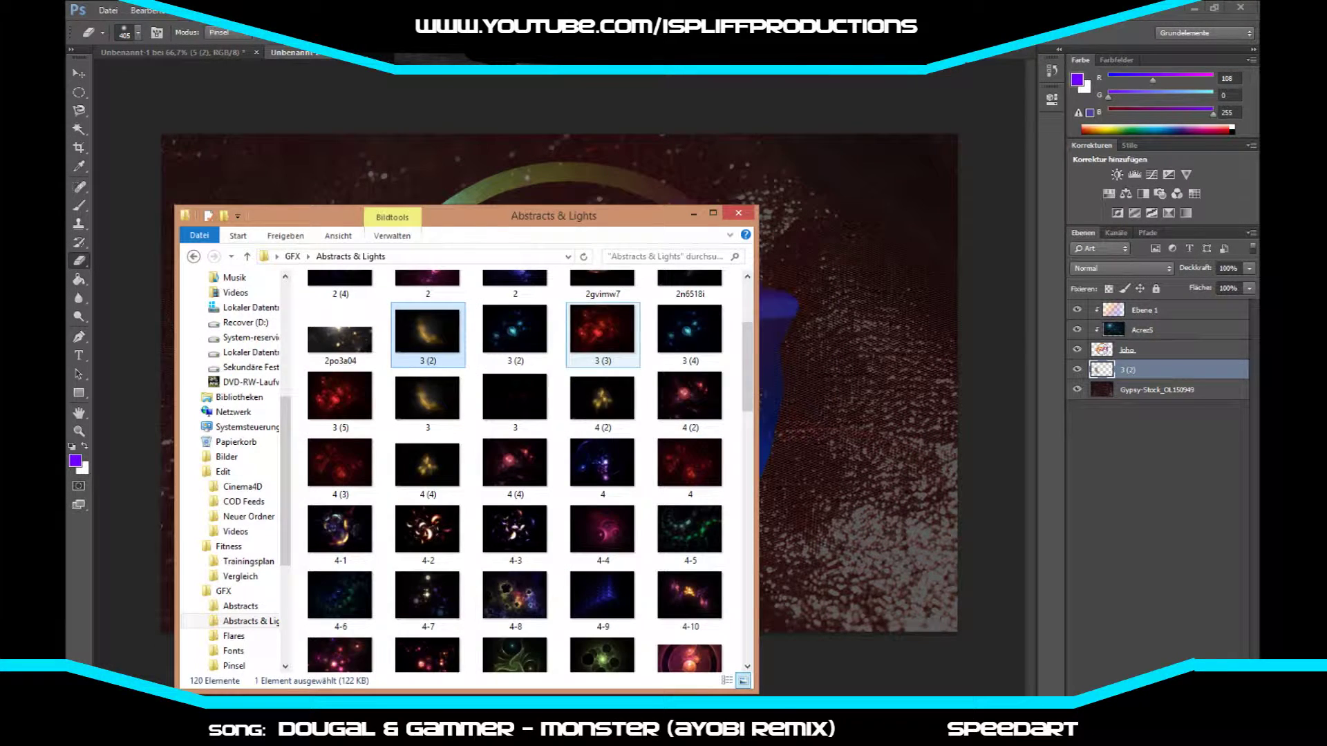
Step: Place the 9f852s8f smoke image, rotated and enlarged at the ring's upper right
{"action": "scroll", "coordinate": [600, 335], "scroll_direction": "down", "scroll_amount": 4}
{"action": "scroll", "coordinate": [600, 335], "scroll_direction": "down", "scroll_amount": 3}
{"action": "scroll", "coordinate": [600, 336], "scroll_direction": "down", "scroll_amount": 2}
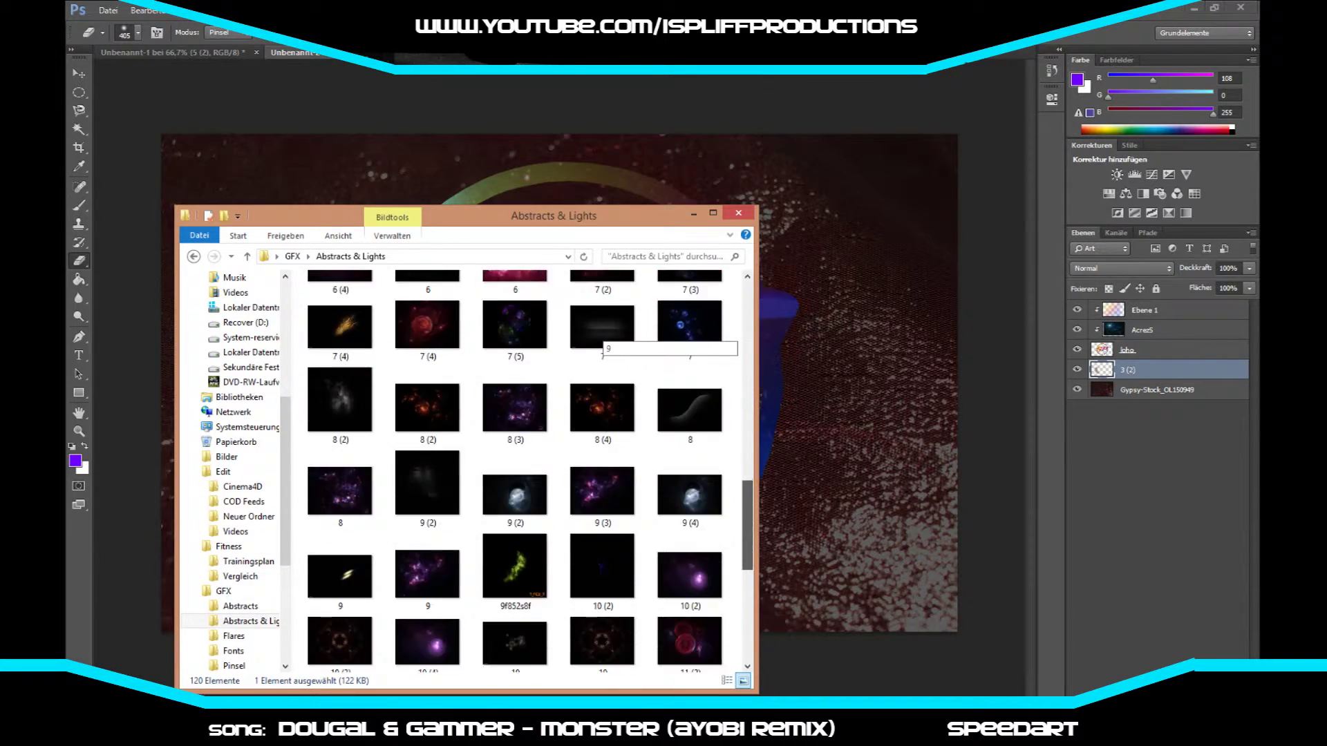
{"action": "scroll", "coordinate": [600, 335], "scroll_direction": "down", "scroll_amount": 3}
{"action": "scroll", "coordinate": [600, 335], "scroll_direction": "down", "scroll_amount": 2}
{"action": "scroll", "coordinate": [600, 335], "scroll_direction": "up", "scroll_amount": 2}
{"action": "scroll", "coordinate": [600, 335], "scroll_direction": "up", "scroll_amount": 3}
{"action": "scroll", "coordinate": [600, 335], "scroll_direction": "up", "scroll_amount": 3}
{"action": "scroll", "coordinate": [600, 335], "scroll_direction": "up", "scroll_amount": 2}
{"action": "scroll", "coordinate": [600, 336], "scroll_direction": "down", "scroll_amount": 3}
{"action": "scroll", "coordinate": [600, 335], "scroll_direction": "down", "scroll_amount": 3}
{"action": "left_click_drag", "start_coordinate": [518, 474], "coordinate": [560, 383]}
{"action": "mouse_move", "coordinate": [636, 477]}
{"action": "left_mouse_down"}
{"action": "mouse_move", "coordinate": [667, 546]}
{"action": "mouse_move", "coordinate": [726, 608]}
{"action": "mouse_move", "coordinate": [778, 181]}
{"action": "mouse_move", "coordinate": [868, 442]}
{"action": "left_mouse_up"}
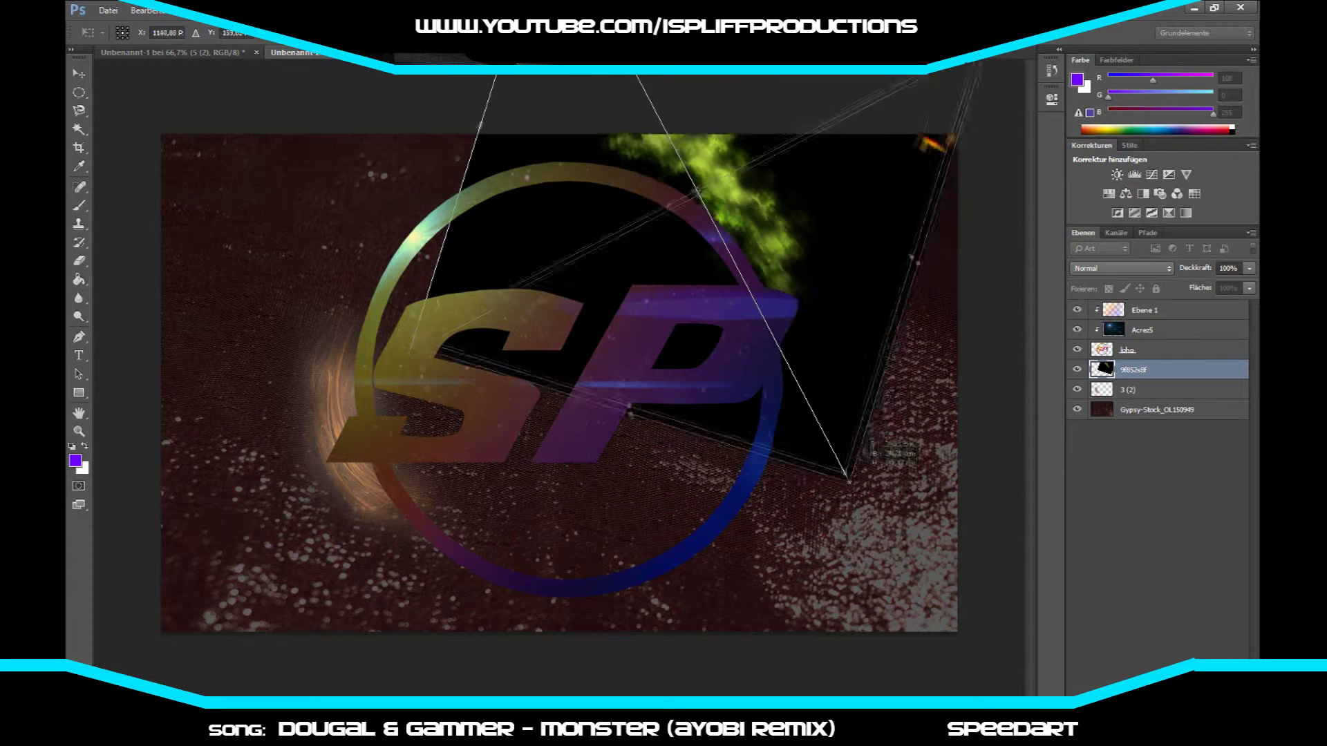
{"action": "left_click_drag", "start_coordinate": [867, 446], "coordinate": [802, 366]}
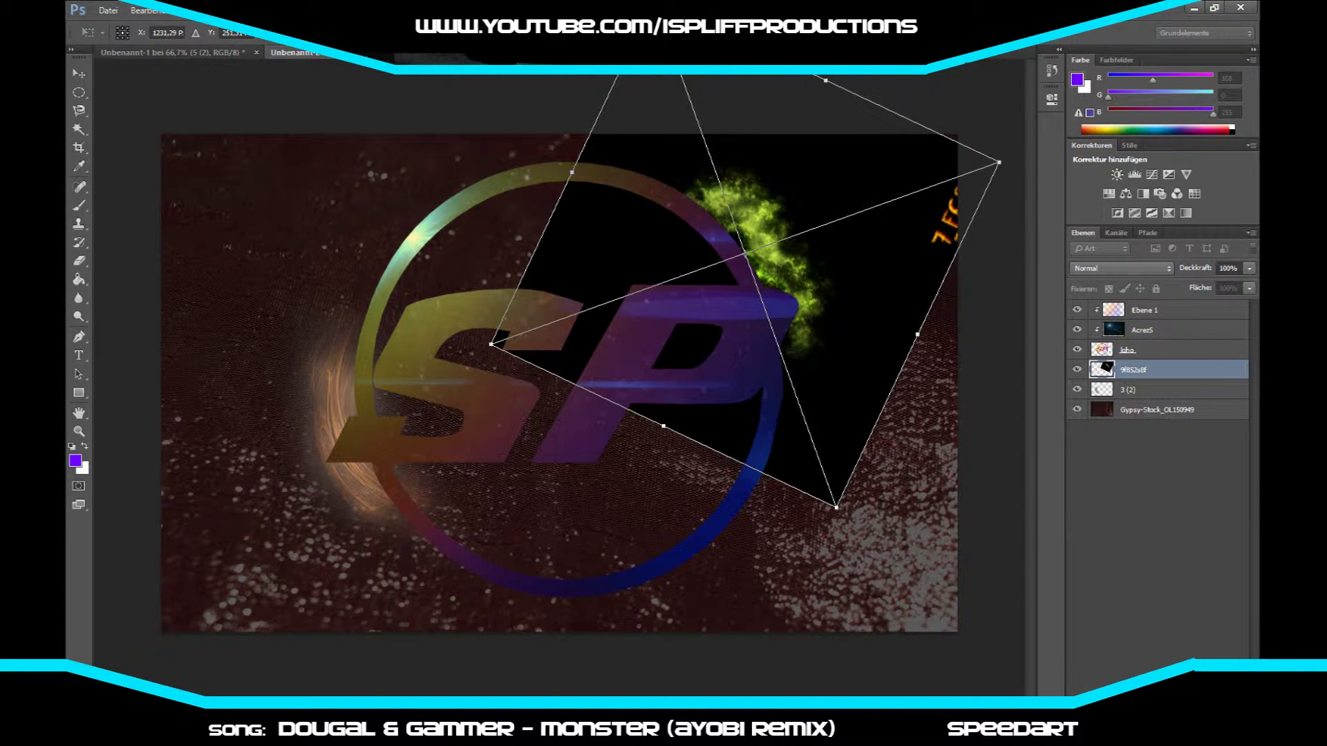
{"action": "key", "text": "Return"}
Step: Rasterize the smoke layer and erase its black areas around the SP and top edge
{"action": "key", "text": "e"}
{"action": "left_click", "coordinate": [674, 286]}
{"action": "key", "text": "Return"}
{"action": "left_click_drag", "start_coordinate": [622, 235], "coordinate": [691, 421]}
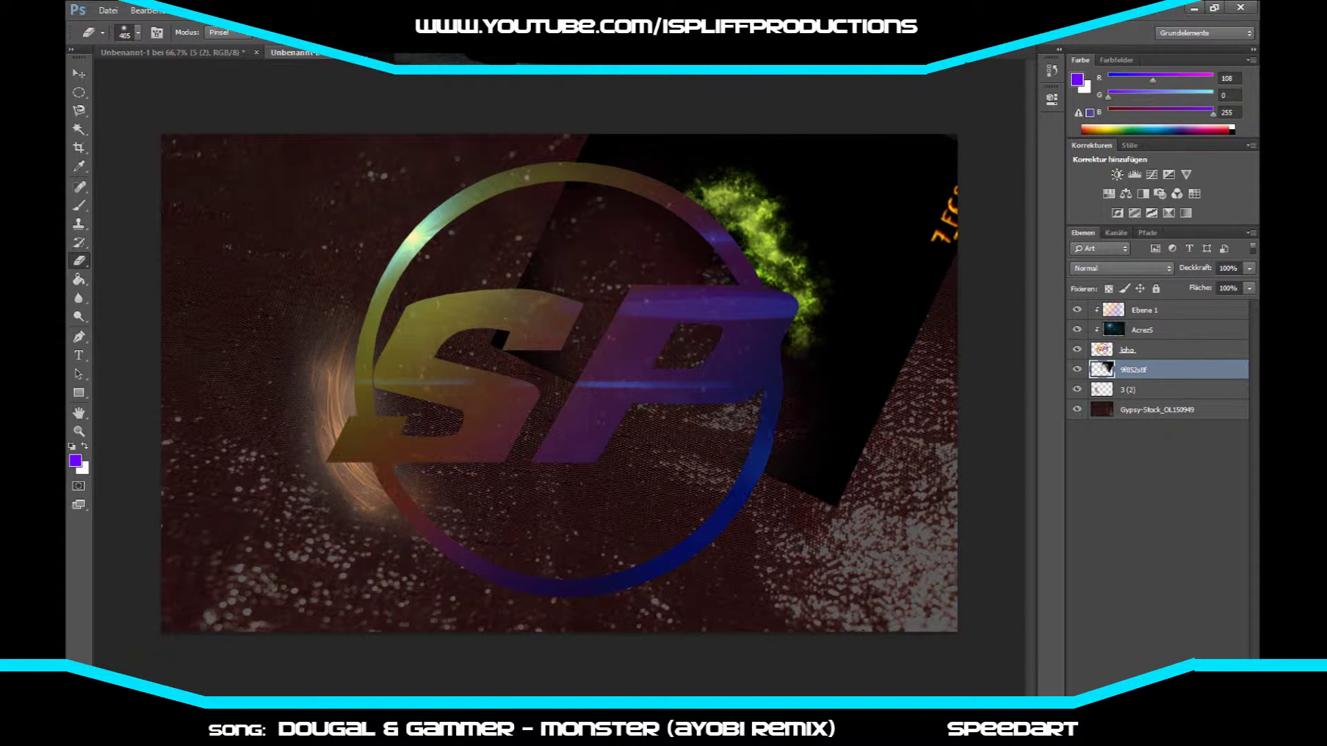
{"action": "mouse_move", "coordinate": [823, 453]}
{"action": "left_mouse_down"}
{"action": "mouse_move", "coordinate": [868, 356]}
{"action": "mouse_move", "coordinate": [830, 179]}
{"action": "left_mouse_up"}
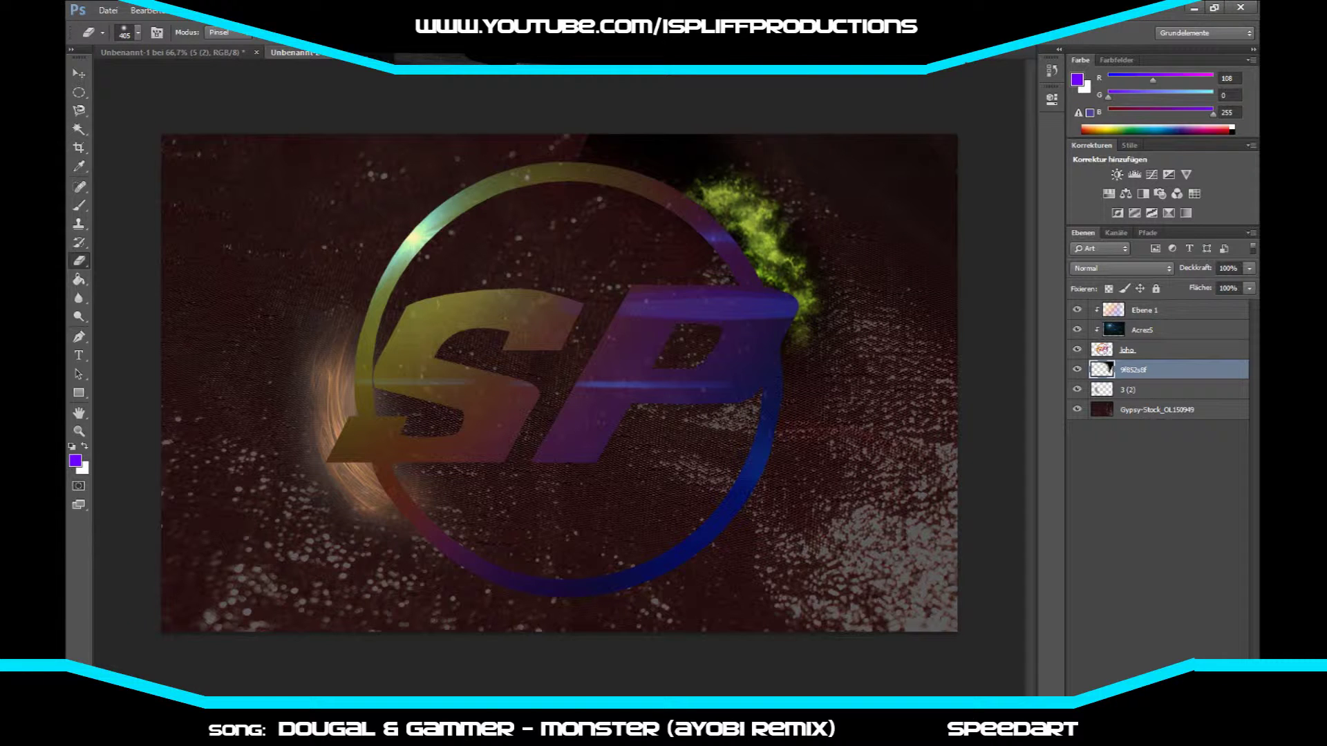
{"action": "left_click_drag", "start_coordinate": [747, 149], "coordinate": [608, 148]}
{"action": "key", "text": "ctrl+u"}
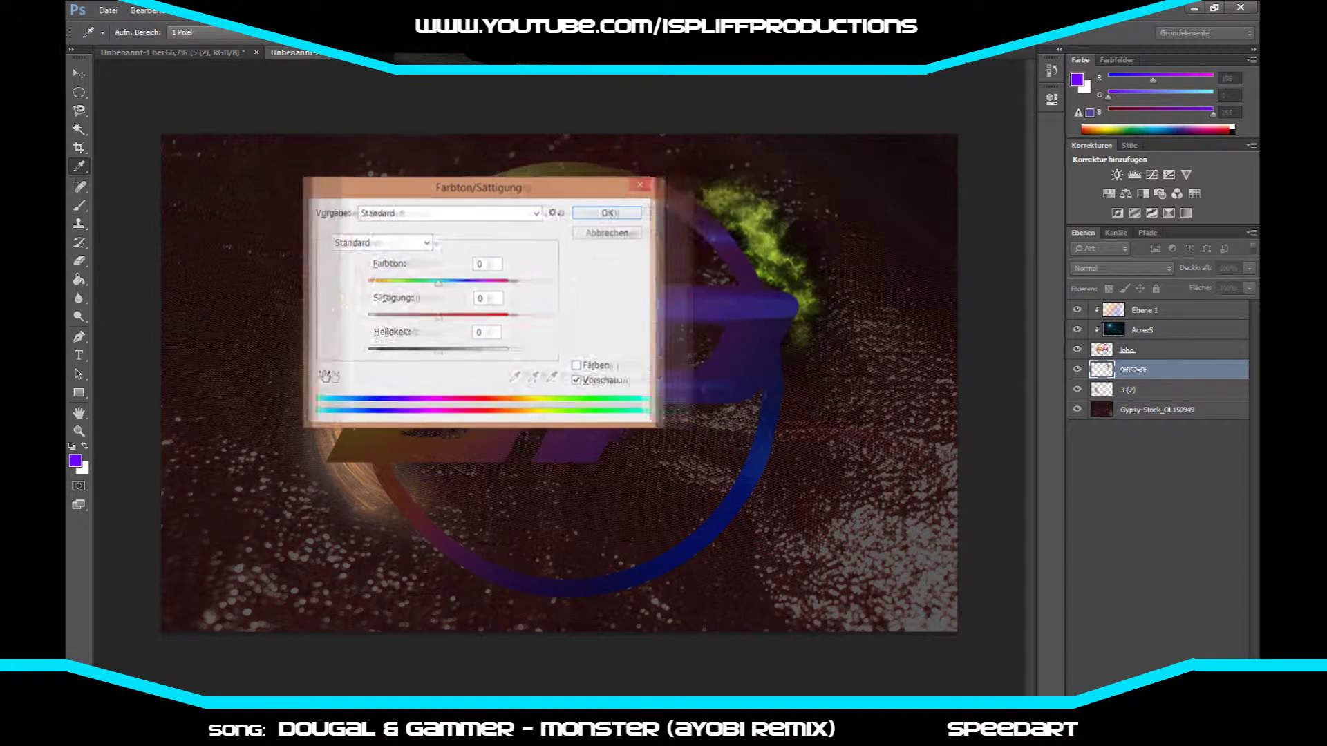
Step: Shift the smoke's hue to -42 to turn it orange
{"action": "type", "text": "-53"}
{"action": "key", "text": "shift+Up"}
{"action": "key", "text": "Up"}
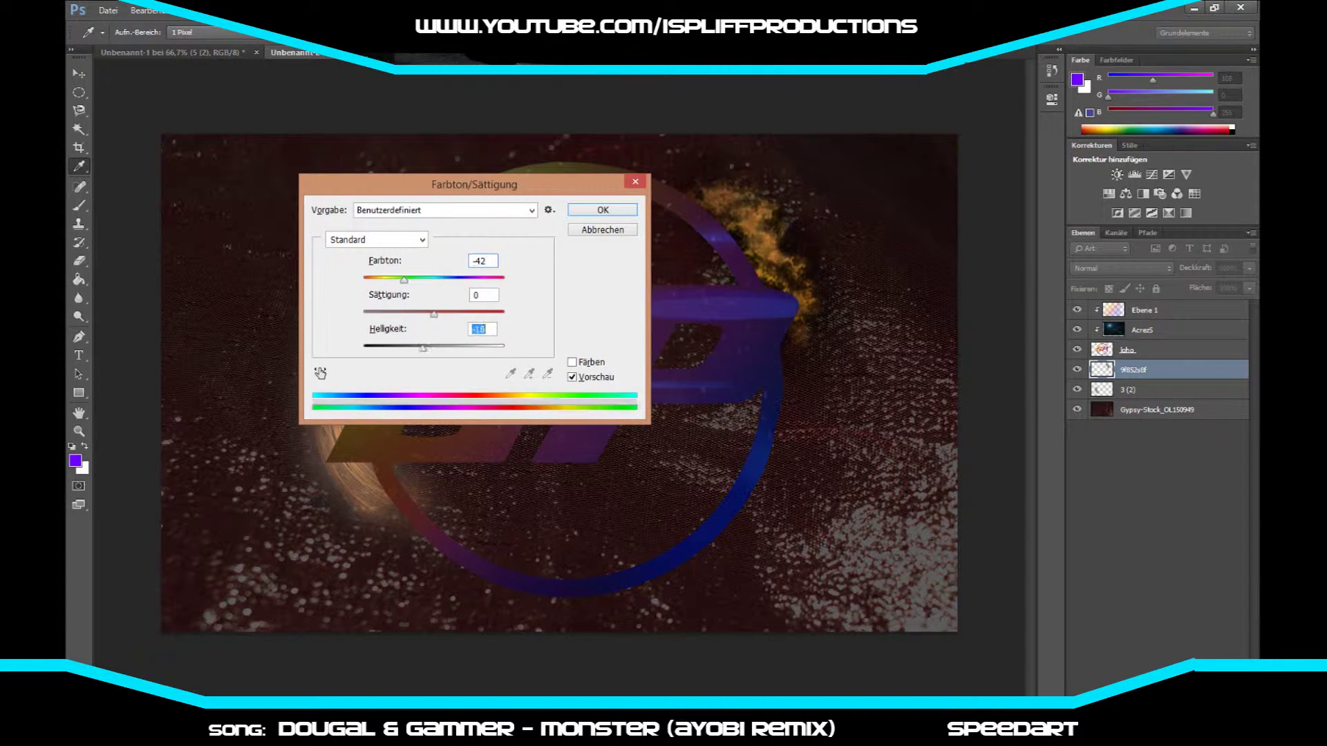
{"action": "key", "text": "Return"}
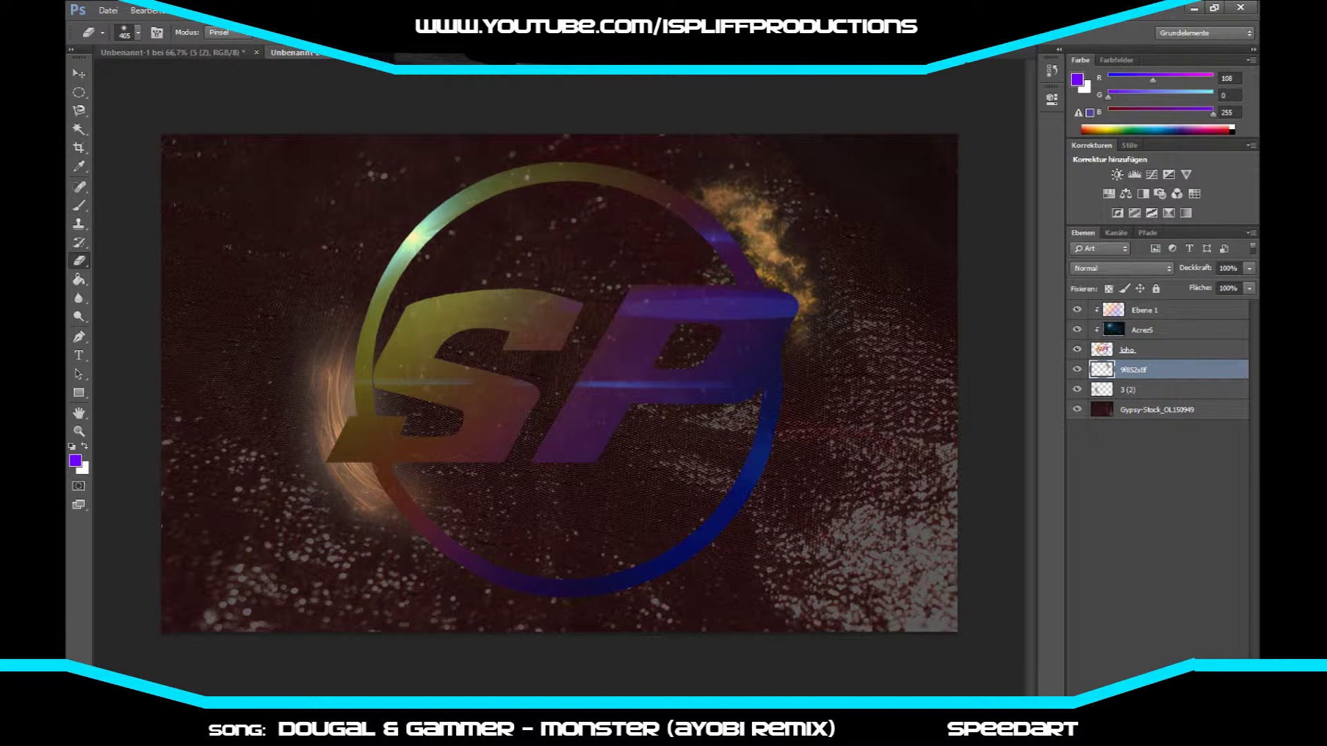
Step: Add a new layer clipped to the smoke and choose blue as the paint colour
{"action": "key", "text": "ctrl+shift+alt+n"}
{"action": "right_click", "coordinate": [1140, 370]}
{"action": "left_click", "coordinate": [940, 381]}
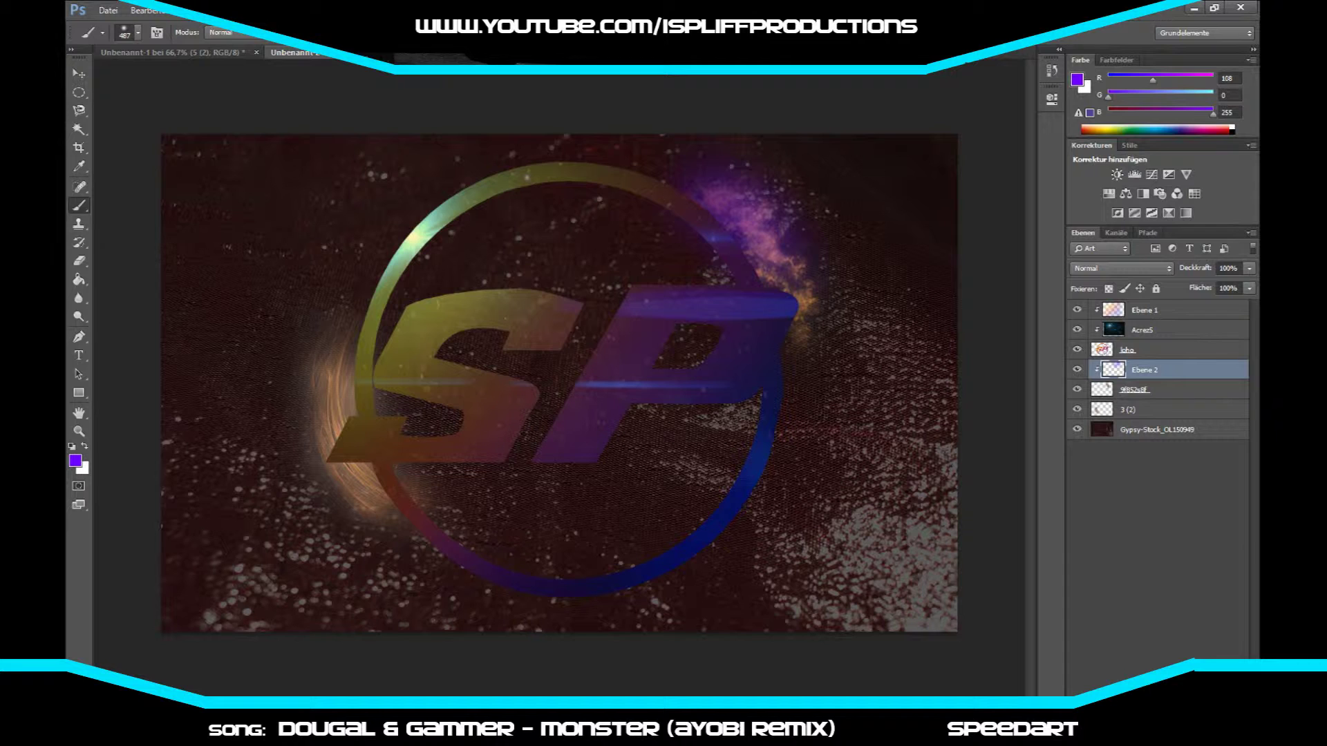
{"action": "left_click", "coordinate": [76, 460]}
{"action": "left_click", "coordinate": [868, 183]}
Step: Brush blue over the smoke beside the ring and set that layer to 62% opacity
{"action": "left_click_drag", "start_coordinate": [760, 242], "coordinate": [809, 311]}
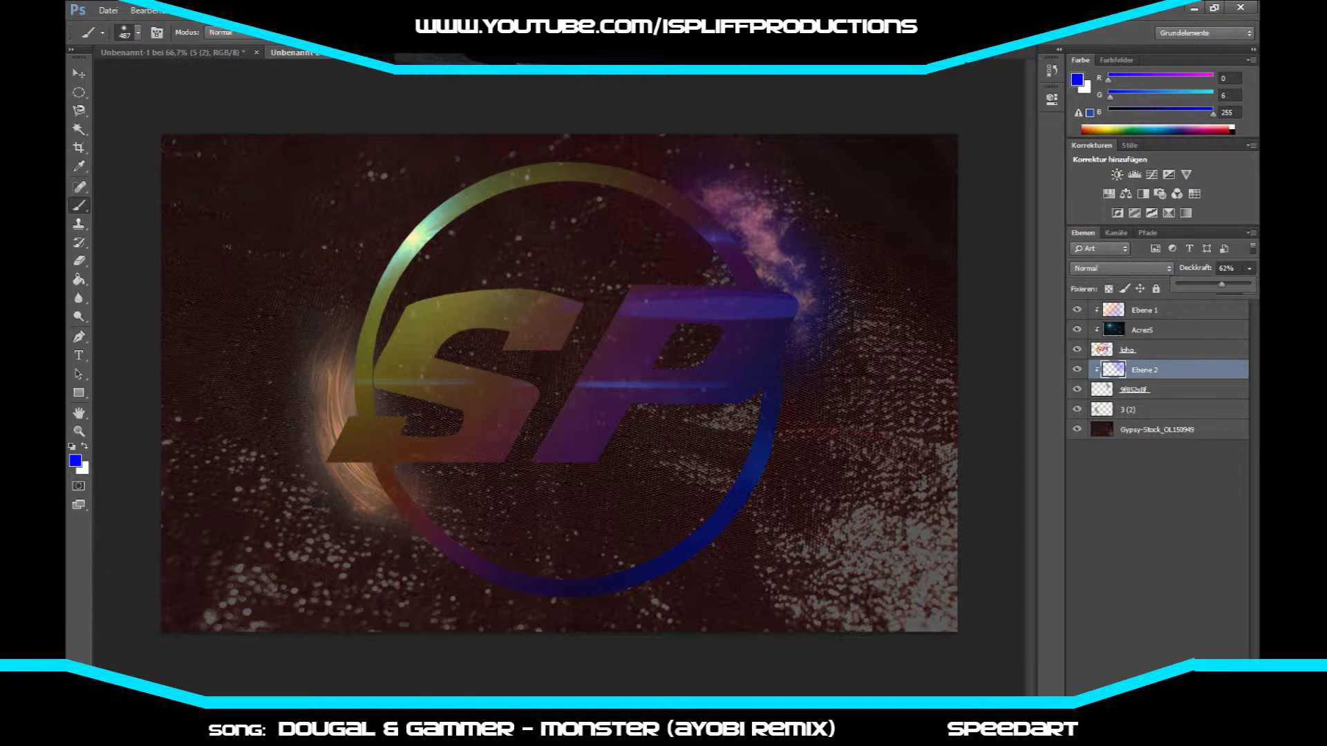
{"action": "left_click", "coordinate": [1157, 519]}
{"action": "key", "text": "e"}
{"action": "key", "text": "Return"}
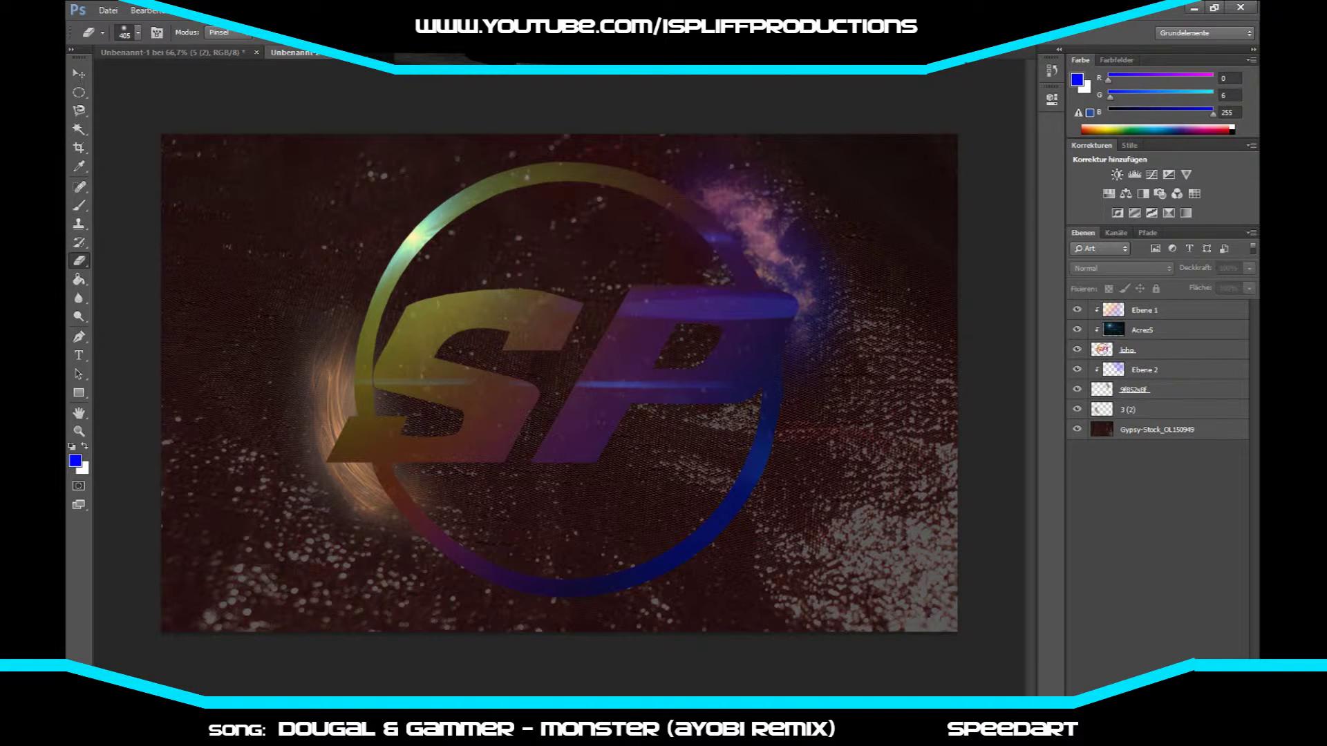
{"action": "left_click", "coordinate": [1144, 370]}
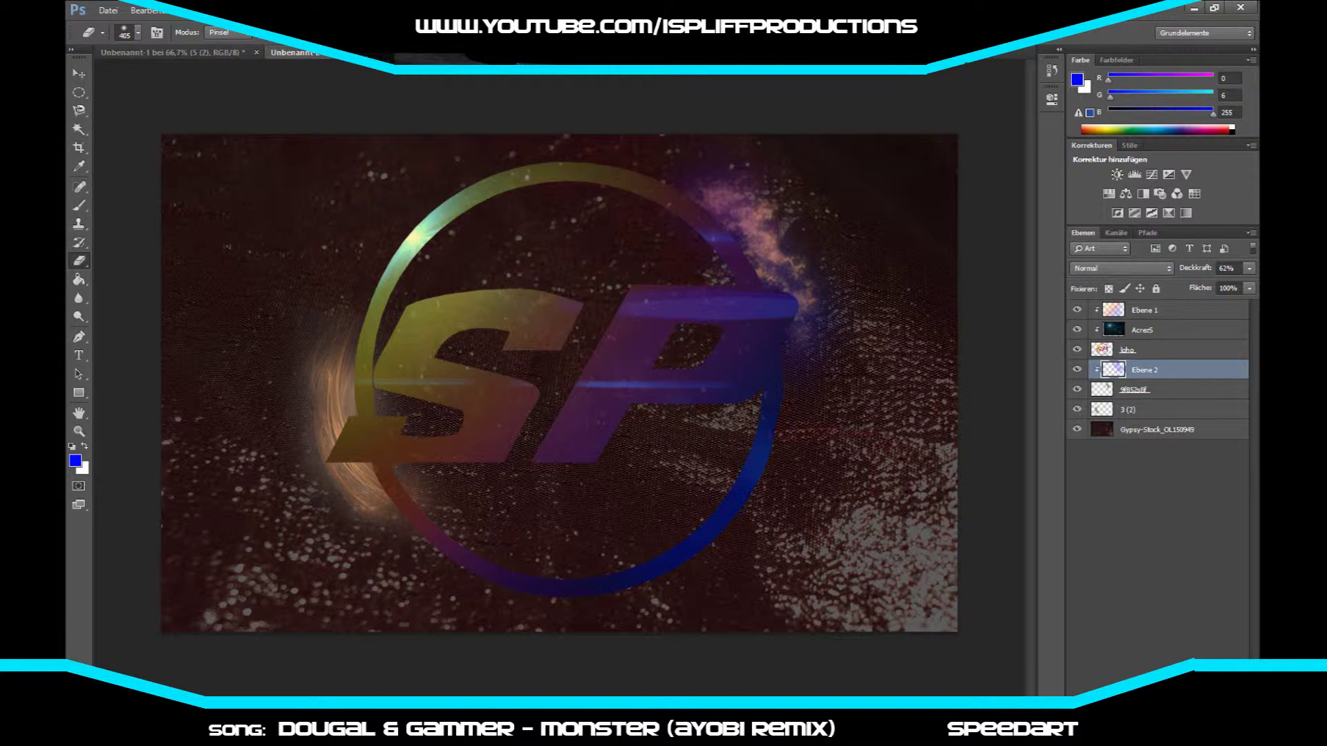
{"action": "key", "text": "alt+Tab"}
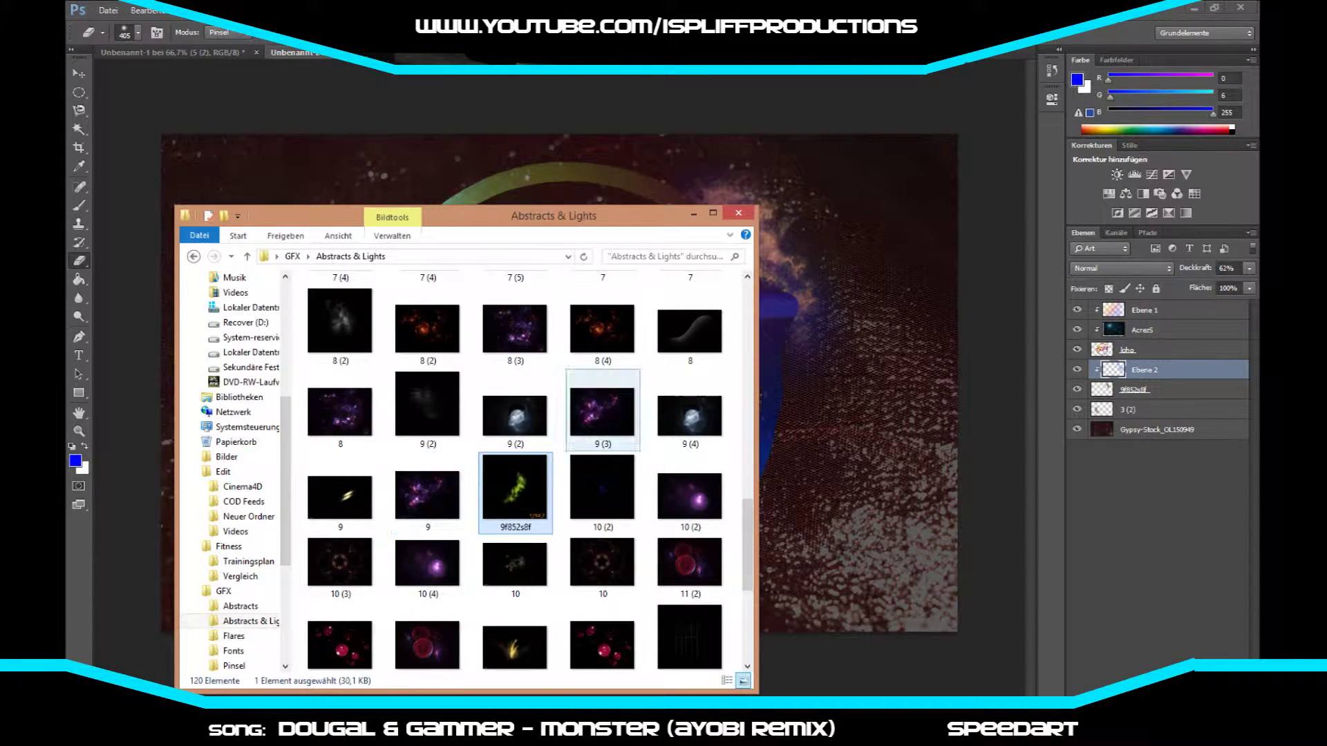
Step: Place the '5 (2)' light-streak image, rotated and moved to the ring's lower right
{"action": "scroll", "coordinate": [600, 535], "scroll_direction": "down", "scroll_amount": 5}
{"action": "scroll", "coordinate": [601, 537], "scroll_direction": "down", "scroll_amount": 1}
{"action": "scroll", "coordinate": [602, 536], "scroll_direction": "down", "scroll_amount": 1}
{"action": "scroll", "coordinate": [602, 532], "scroll_direction": "down", "scroll_amount": 1}
{"action": "scroll", "coordinate": [602, 529], "scroll_direction": "down", "scroll_amount": 1}
{"action": "scroll", "coordinate": [601, 528], "scroll_direction": "down", "scroll_amount": 3}
{"action": "scroll", "coordinate": [601, 518], "scroll_direction": "down", "scroll_amount": 2}
{"action": "scroll", "coordinate": [602, 508], "scroll_direction": "down", "scroll_amount": 2}
{"action": "scroll", "coordinate": [602, 494], "scroll_direction": "down", "scroll_amount": 2}
{"action": "scroll", "coordinate": [601, 495], "scroll_direction": "up", "scroll_amount": 10}
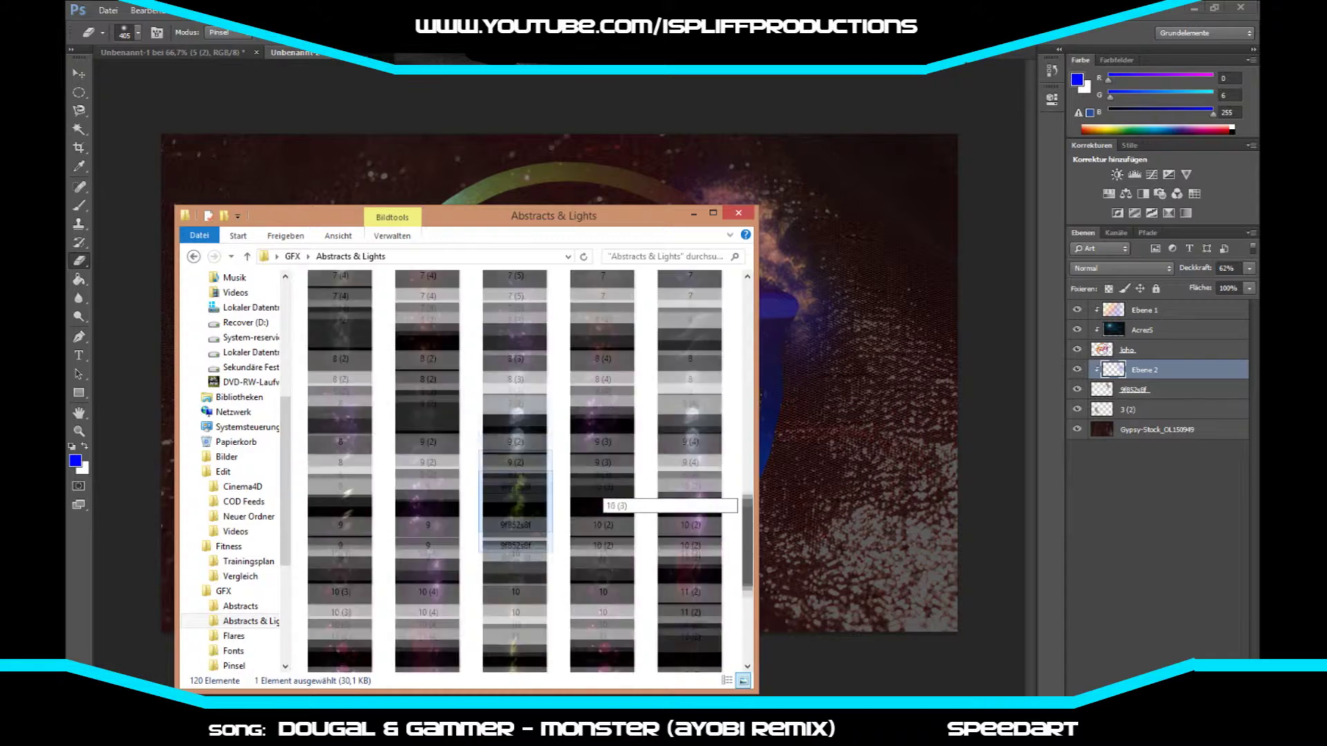
{"action": "scroll", "coordinate": [601, 494], "scroll_direction": "up", "scroll_amount": 1}
{"action": "mouse_move", "coordinate": [340, 324]}
{"action": "left_mouse_down"}
{"action": "mouse_move", "coordinate": [560, 383]}
{"action": "mouse_move", "coordinate": [781, 546]}
{"action": "left_mouse_up"}
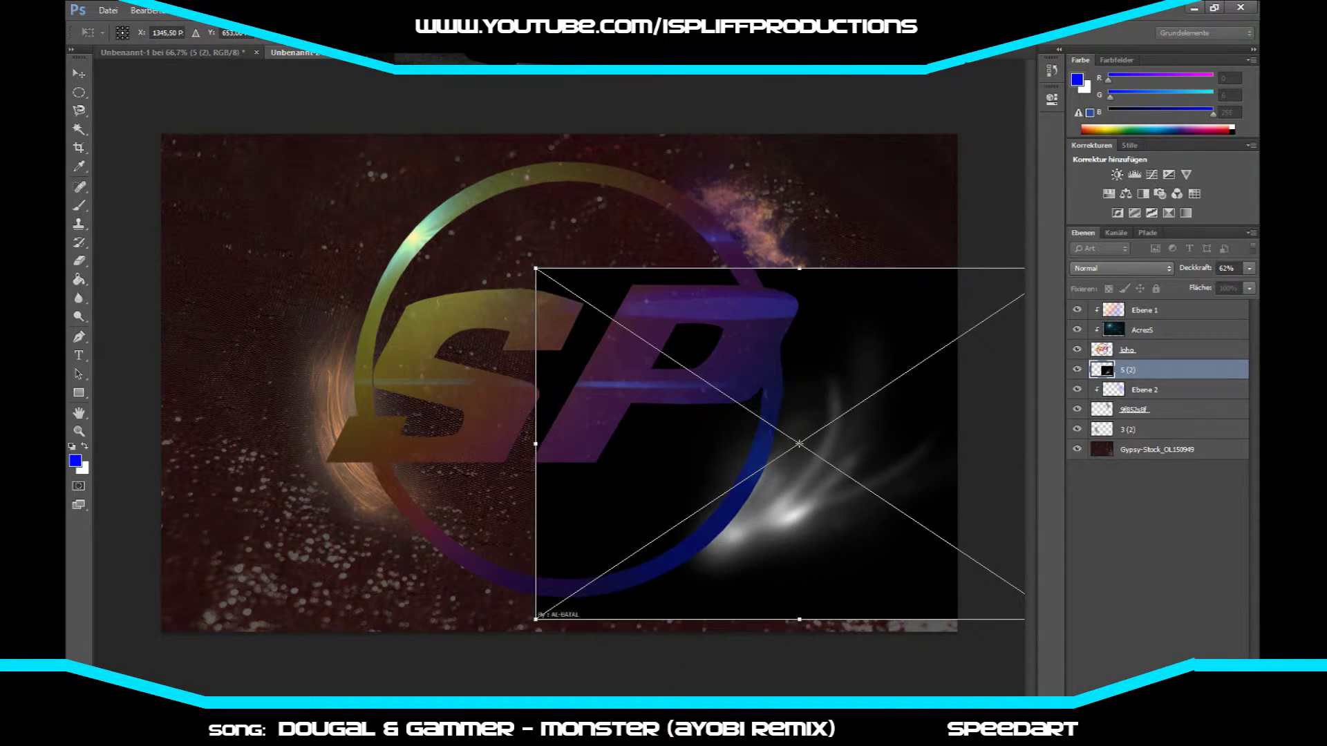
{"action": "left_click_drag", "start_coordinate": [1016, 526], "coordinate": [996, 414]}
{"action": "mouse_move", "coordinate": [701, 553]}
{"action": "left_mouse_down"}
{"action": "mouse_move", "coordinate": [729, 553]}
{"action": "mouse_move", "coordinate": [704, 574]}
{"action": "left_mouse_up"}
{"action": "key", "text": "Return"}
Step: Rasterize the light-streak layer and erase the black area around it
{"action": "key", "text": "e"}
{"action": "key", "text": "Return"}
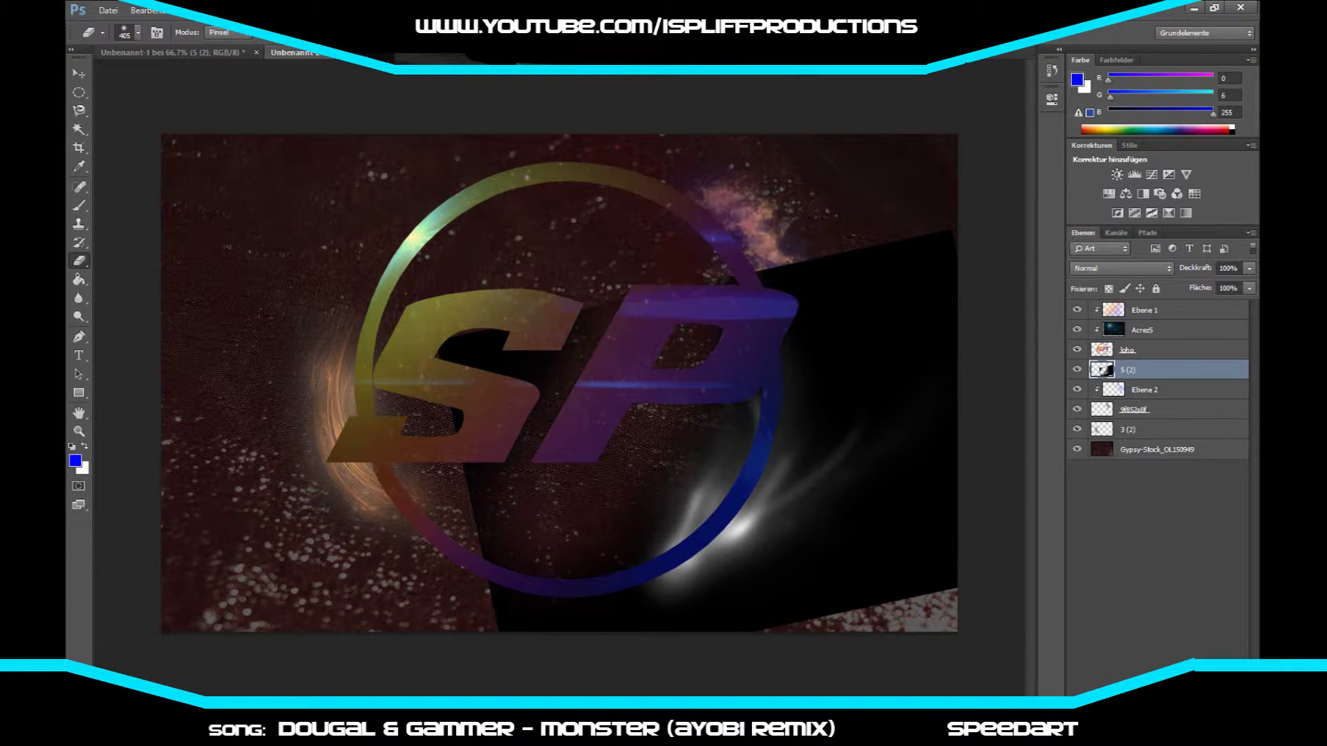
{"action": "mouse_move", "coordinate": [691, 608]}
{"action": "left_mouse_down"}
{"action": "mouse_move", "coordinate": [898, 539]}
{"action": "mouse_move", "coordinate": [892, 276]}
{"action": "mouse_move", "coordinate": [829, 428]}
{"action": "left_mouse_up"}
{"action": "key", "text": "ctrl+u"}
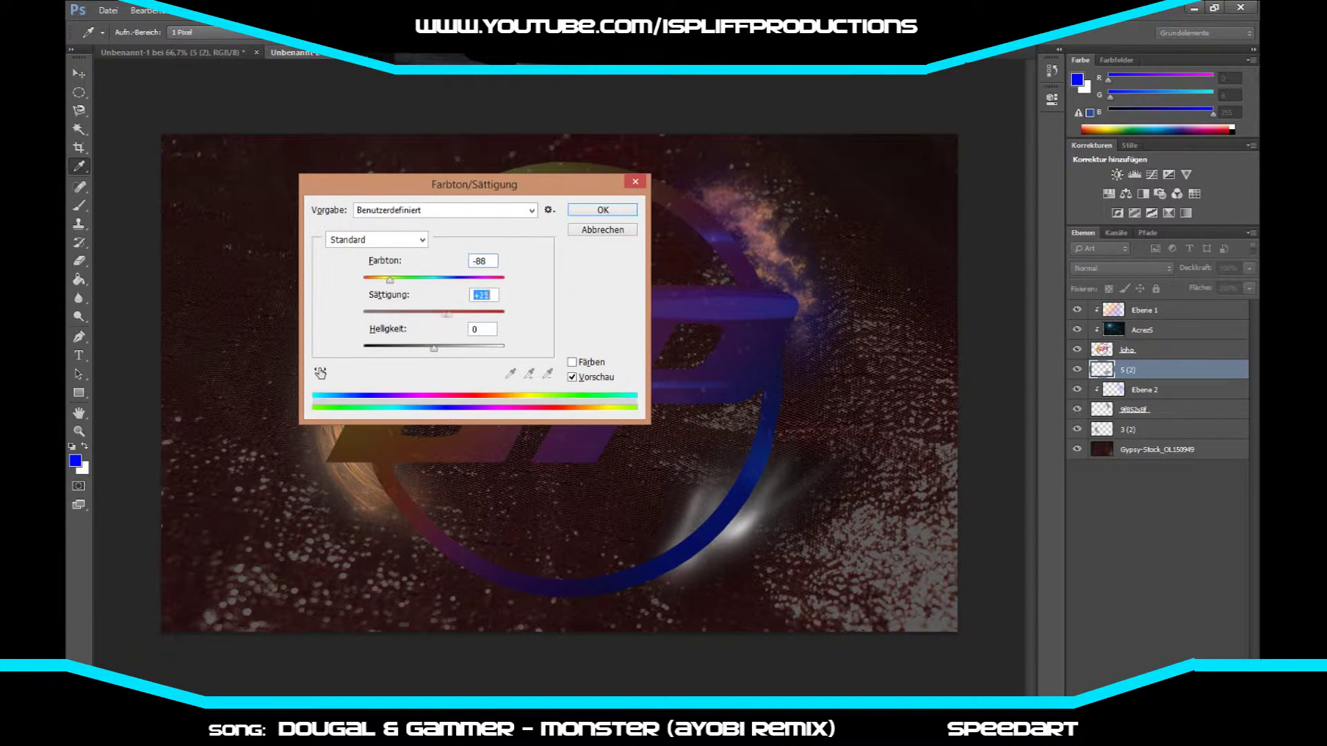
Step: Colorize the light streak blue at hue about 204, adjusting saturation and lightness
{"action": "left_click_drag", "start_coordinate": [433, 347], "coordinate": [411, 347]}
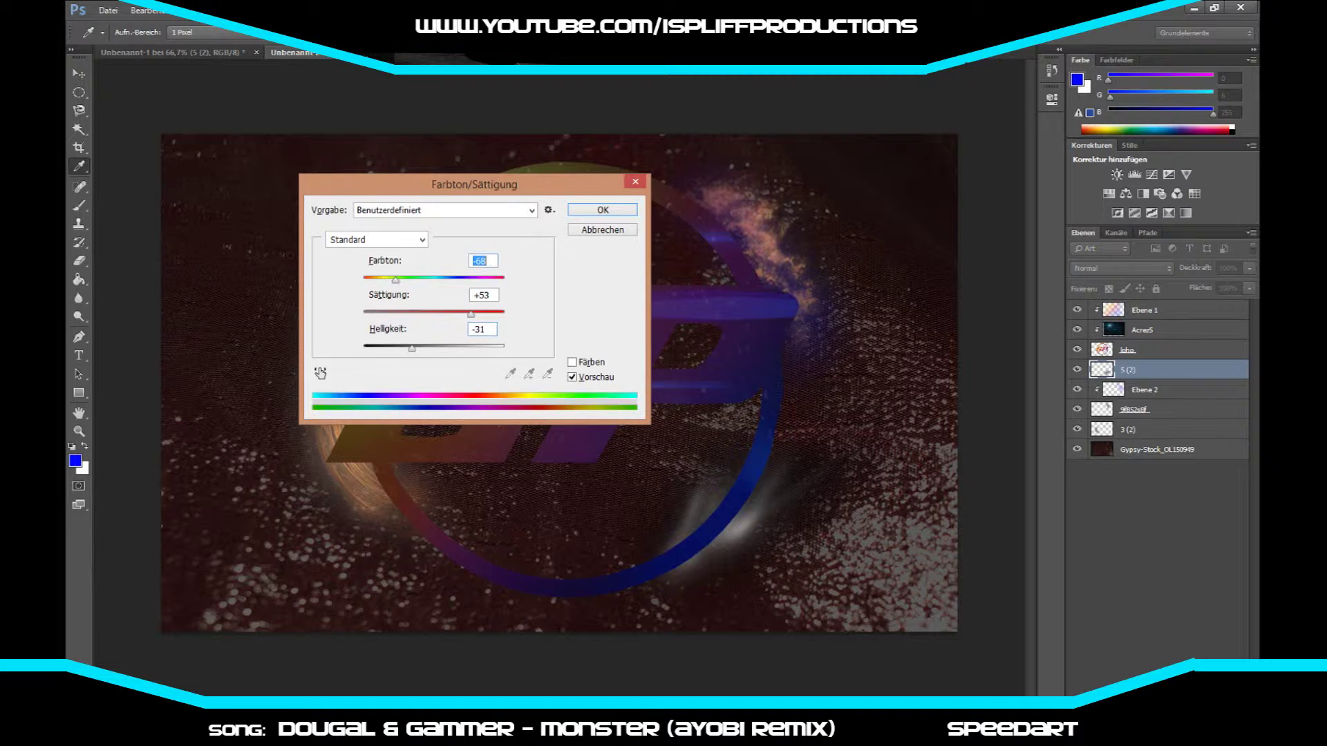
{"action": "left_click", "coordinate": [573, 362]}
{"action": "left_click_drag", "start_coordinate": [449, 280], "coordinate": [439, 280]}
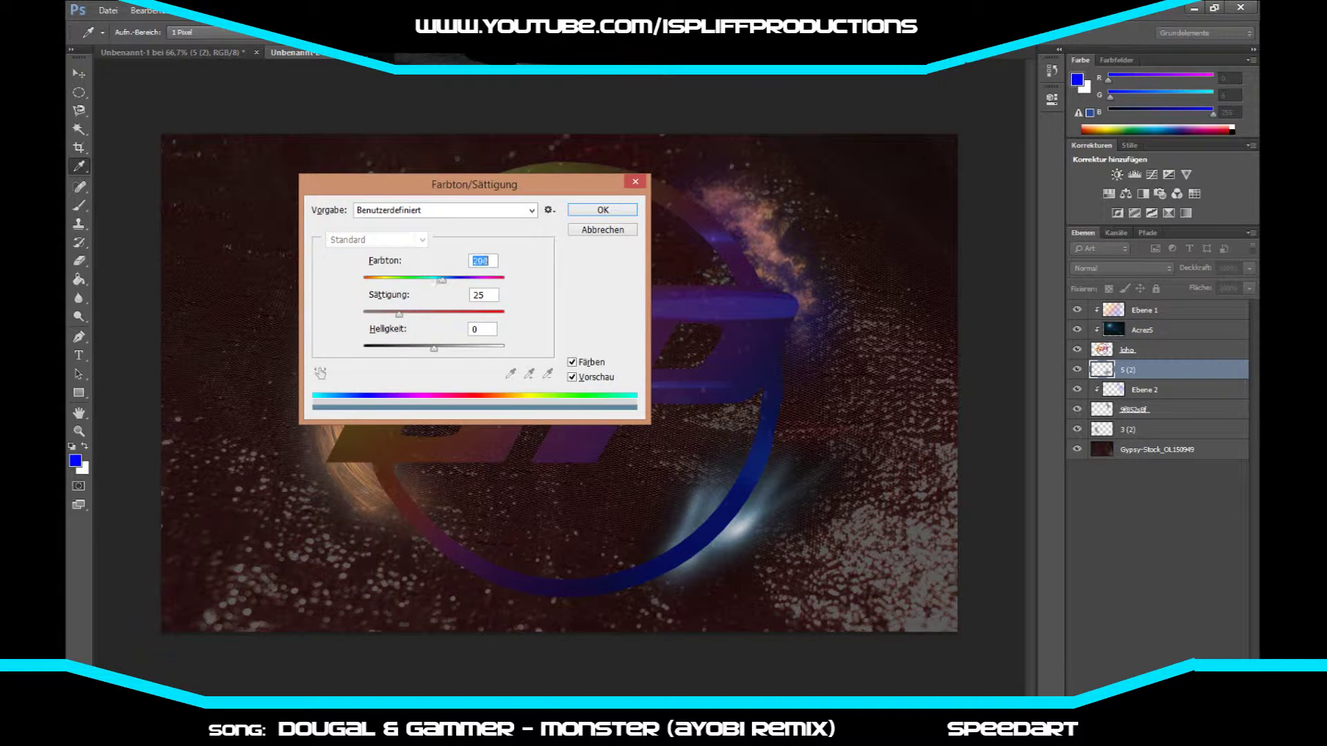
{"action": "key", "text": "Up"}
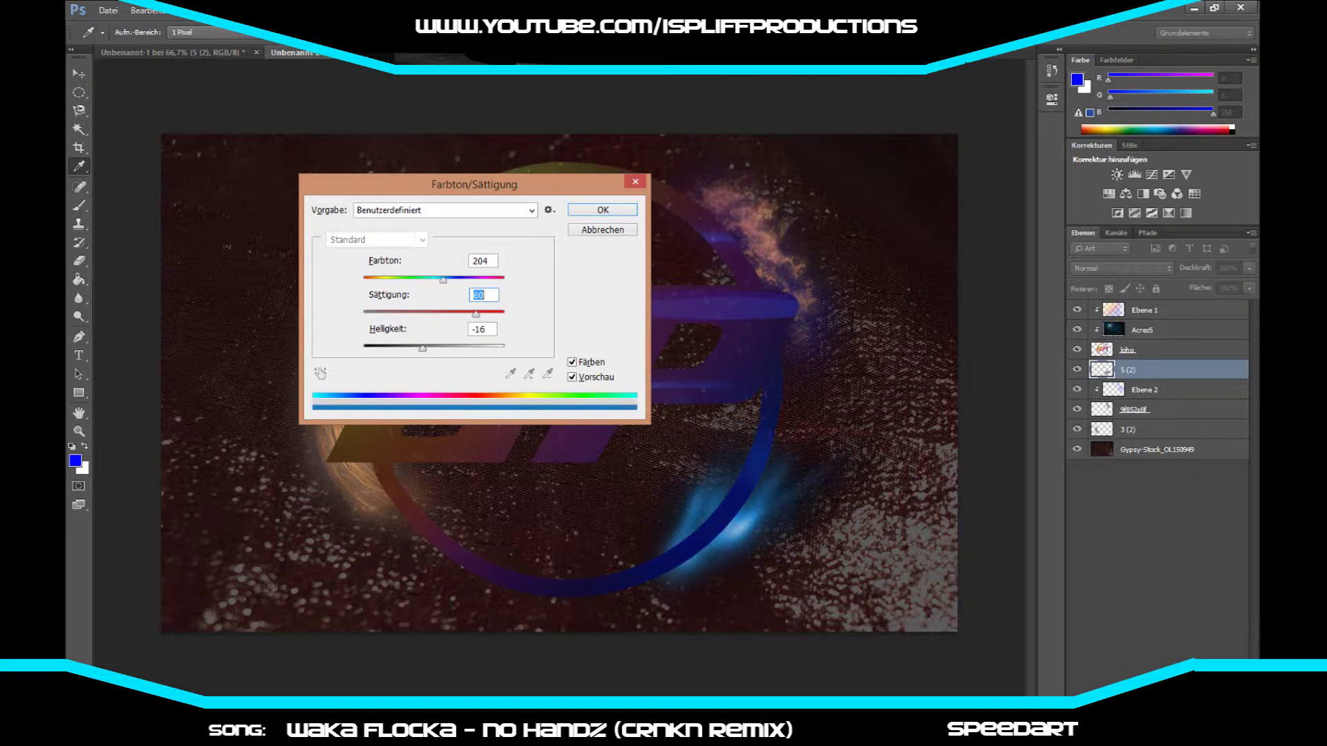
{"action": "key", "text": "Return"}
{"action": "key", "text": "e"}
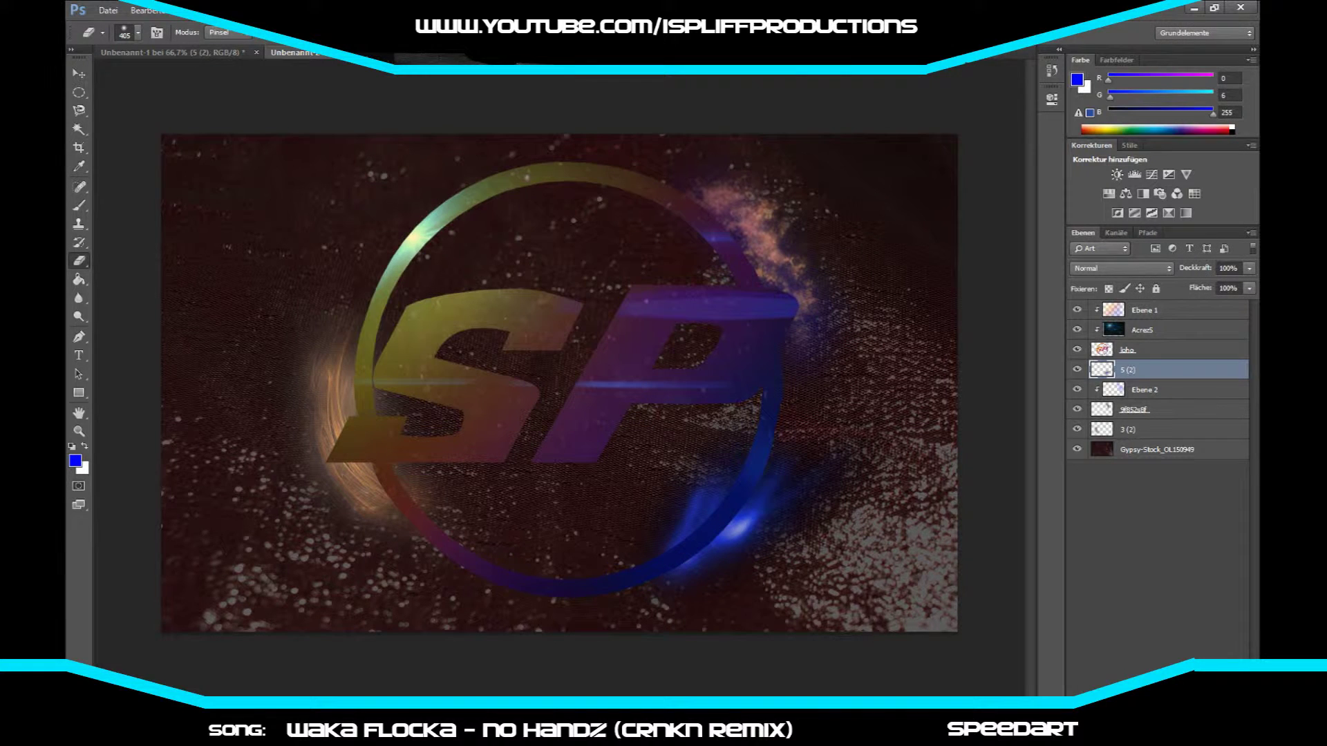
Step: Place galaxy image 6 over the SP circle, rasterize it, and erase its edges outside the circle
{"action": "key", "text": "alt+Tab"}
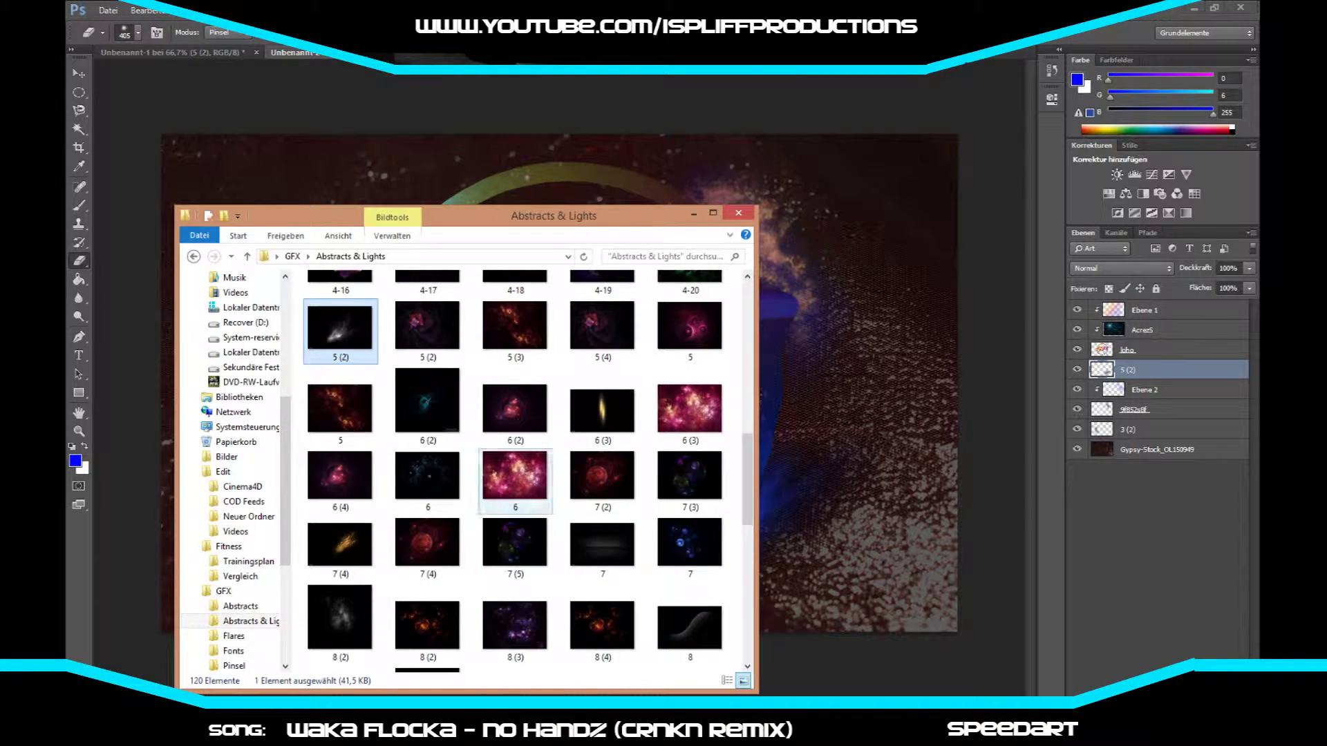
{"action": "left_click_drag", "start_coordinate": [514, 475], "coordinate": [857, 428]}
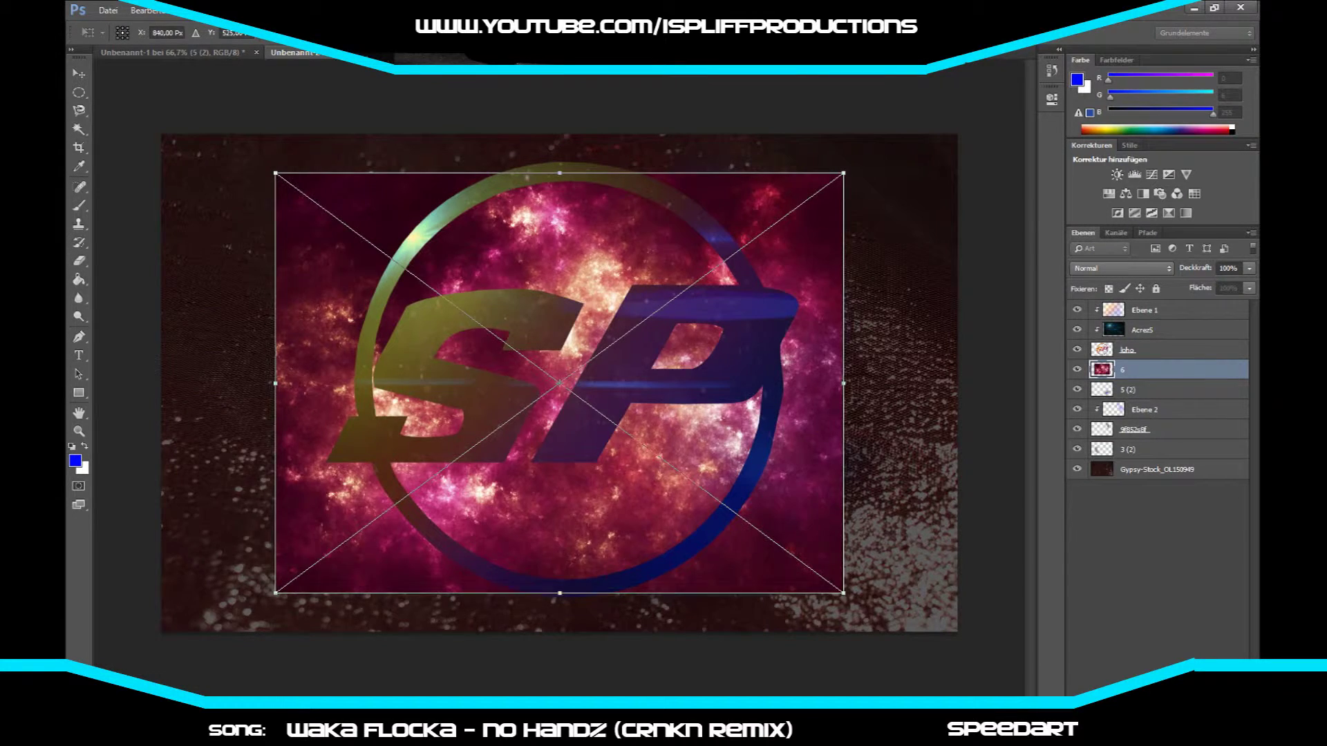
{"action": "left_click_drag", "start_coordinate": [494, 564], "coordinate": [515, 578]}
{"action": "right_click", "coordinate": [568, 284]}
{"action": "left_click", "coordinate": [608, 295]}
{"action": "key", "text": "e"}
{"action": "left_click", "coordinate": [346, 539]}
{"action": "key", "text": "Return"}
{"action": "mouse_move", "coordinate": [387, 566]}
{"action": "left_mouse_down"}
{"action": "mouse_move", "coordinate": [290, 387]}
{"action": "mouse_move", "coordinate": [429, 201]}
{"action": "mouse_move", "coordinate": [746, 208]}
{"action": "mouse_move", "coordinate": [823, 484]}
{"action": "mouse_move", "coordinate": [691, 574]}
{"action": "left_mouse_up"}
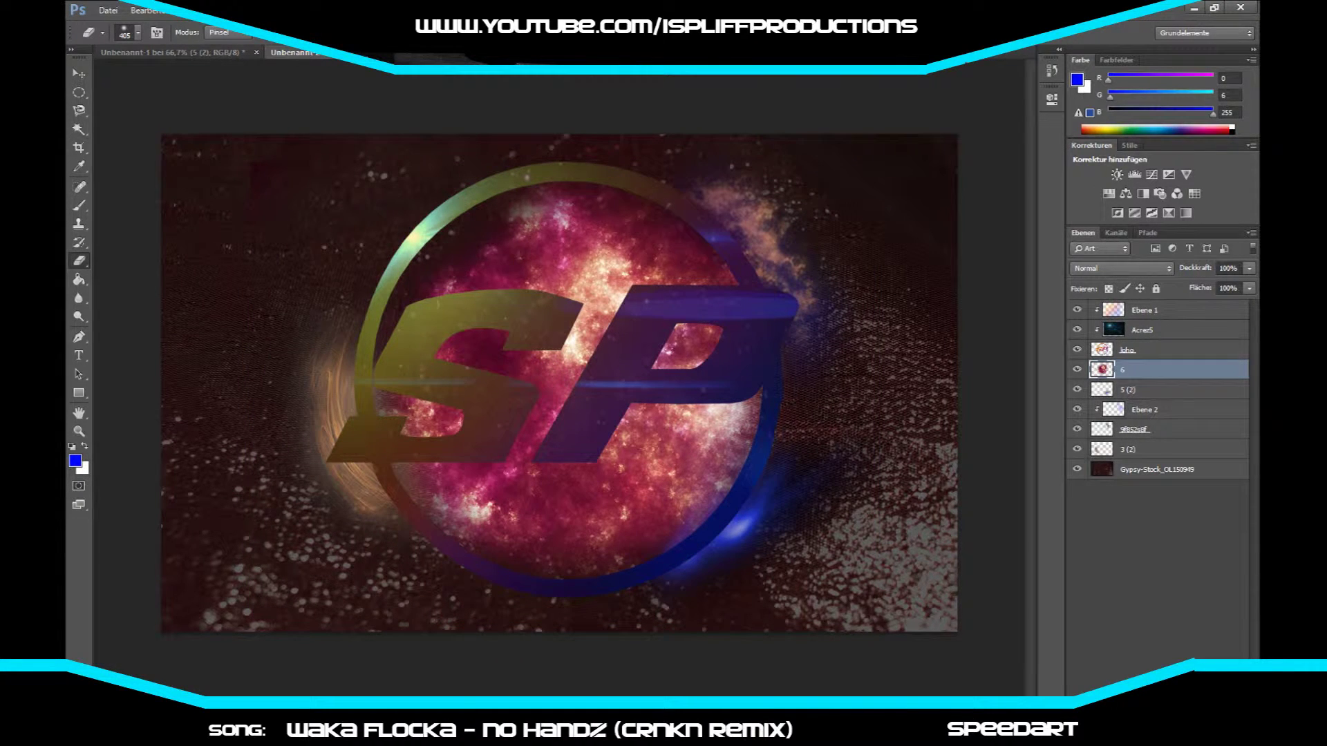
{"action": "left_click_drag", "start_coordinate": [515, 197], "coordinate": [739, 407]}
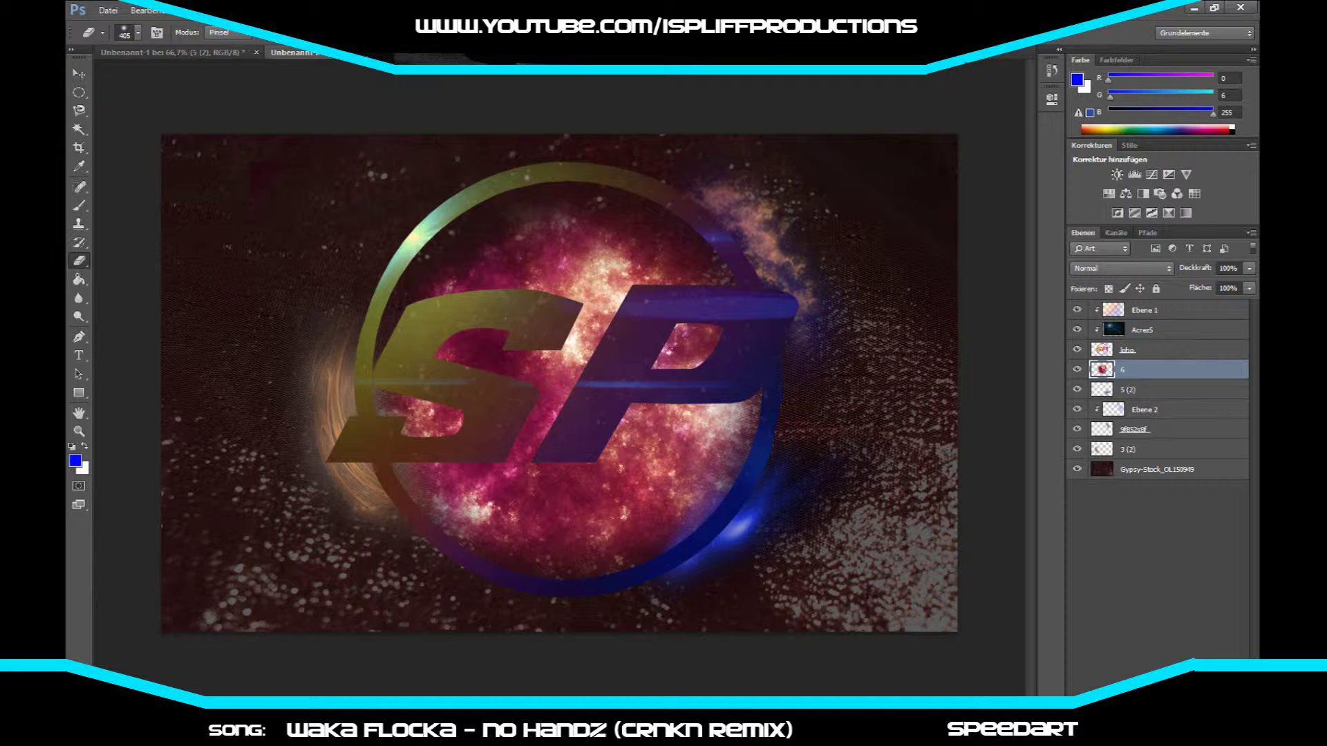
Step: Add a layer clipped to the galaxy and paint blue-purple and purple tints over it
{"action": "key", "text": "ctrl+shift+alt+n"}
{"action": "right_click", "coordinate": [1150, 370]}
{"action": "left_click", "coordinate": [968, 379]}
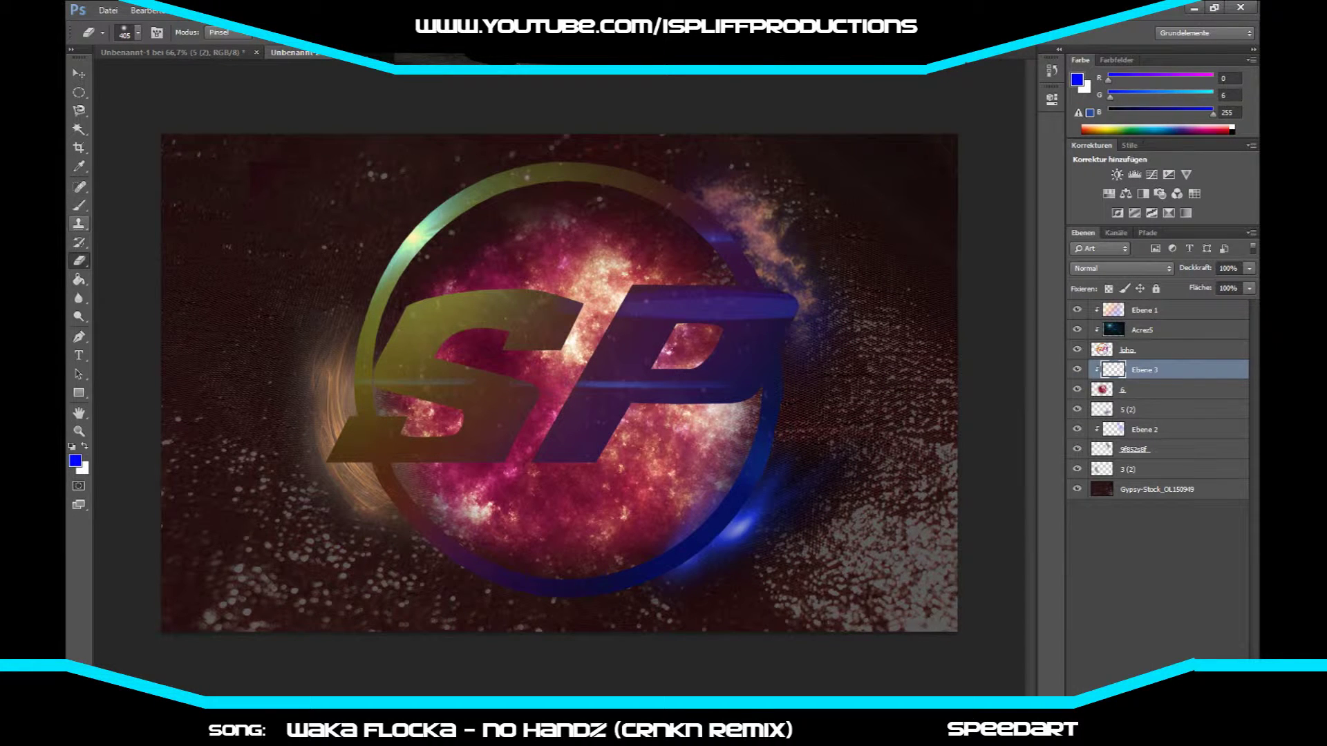
{"action": "mouse_move", "coordinate": [726, 422]}
{"action": "left_mouse_down"}
{"action": "mouse_move", "coordinate": [657, 484]}
{"action": "mouse_move", "coordinate": [671, 484]}
{"action": "left_mouse_up"}
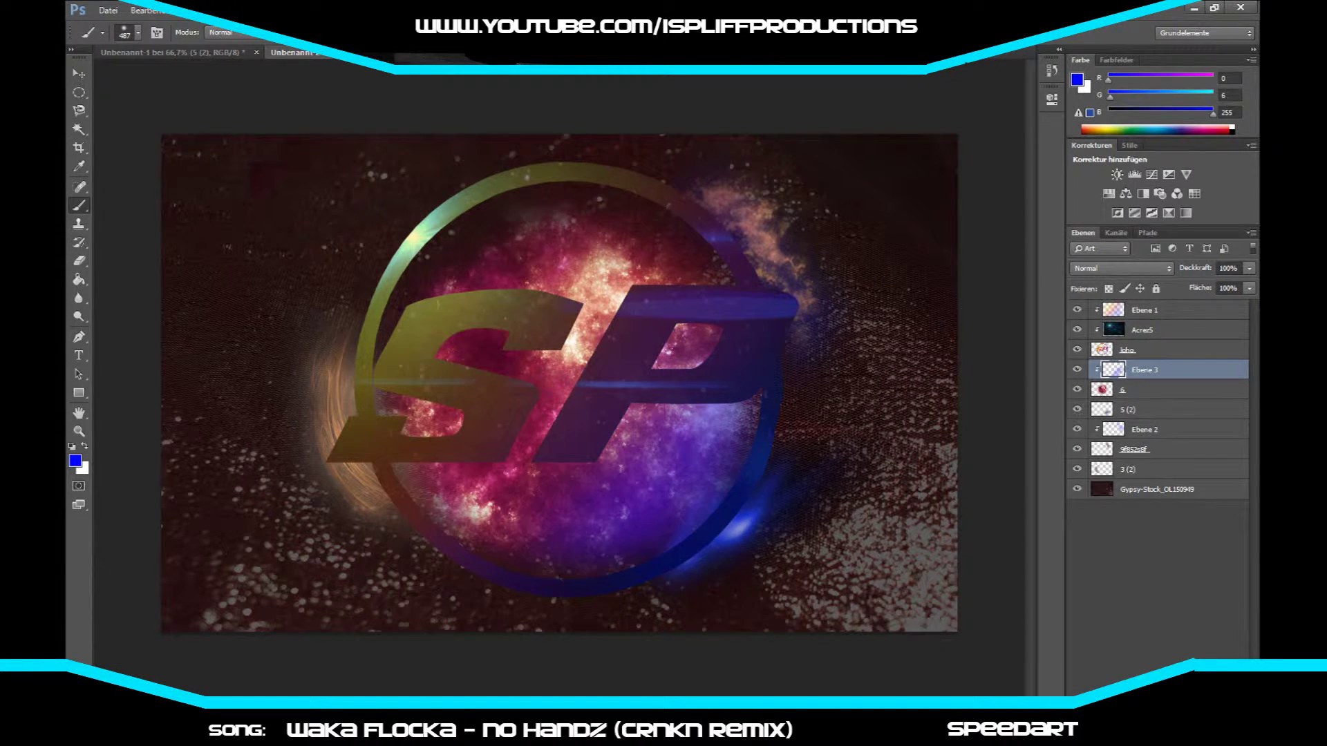
{"action": "left_click", "coordinate": [75, 461]}
{"action": "left_click_drag", "start_coordinate": [657, 240], "coordinate": [658, 221]}
{"action": "left_click", "coordinate": [791, 184]}
{"action": "left_click_drag", "start_coordinate": [525, 228], "coordinate": [622, 415]}
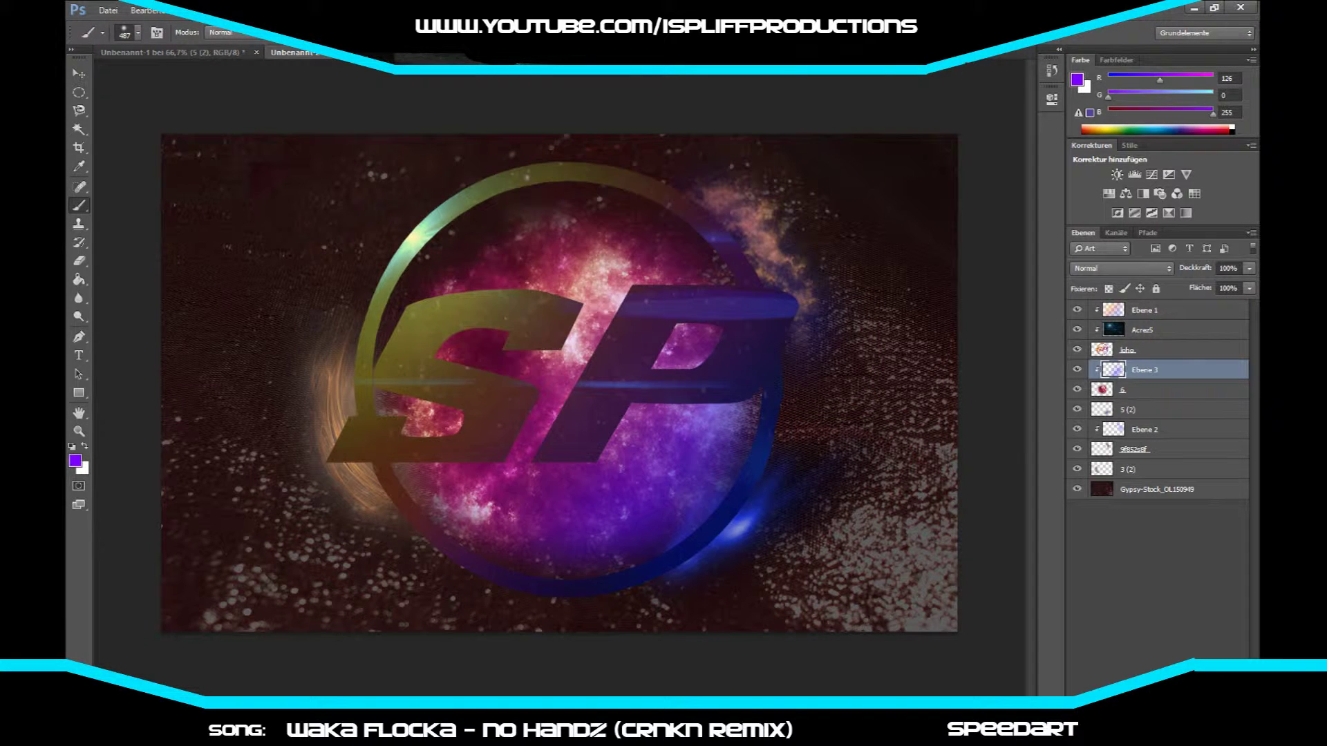
Step: Switch the brush colour through orange and yellow, settling on red-orange
{"action": "left_click", "coordinate": [74, 461]}
{"action": "left_click_drag", "start_coordinate": [657, 239], "coordinate": [658, 372]}
{"action": "left_click", "coordinate": [804, 186]}
{"action": "left_click", "coordinate": [75, 461]}
{"action": "left_click", "coordinate": [805, 186]}
{"action": "left_click", "coordinate": [75, 460]}
{"action": "left_click", "coordinate": [805, 186]}
{"action": "key", "text": "b"}
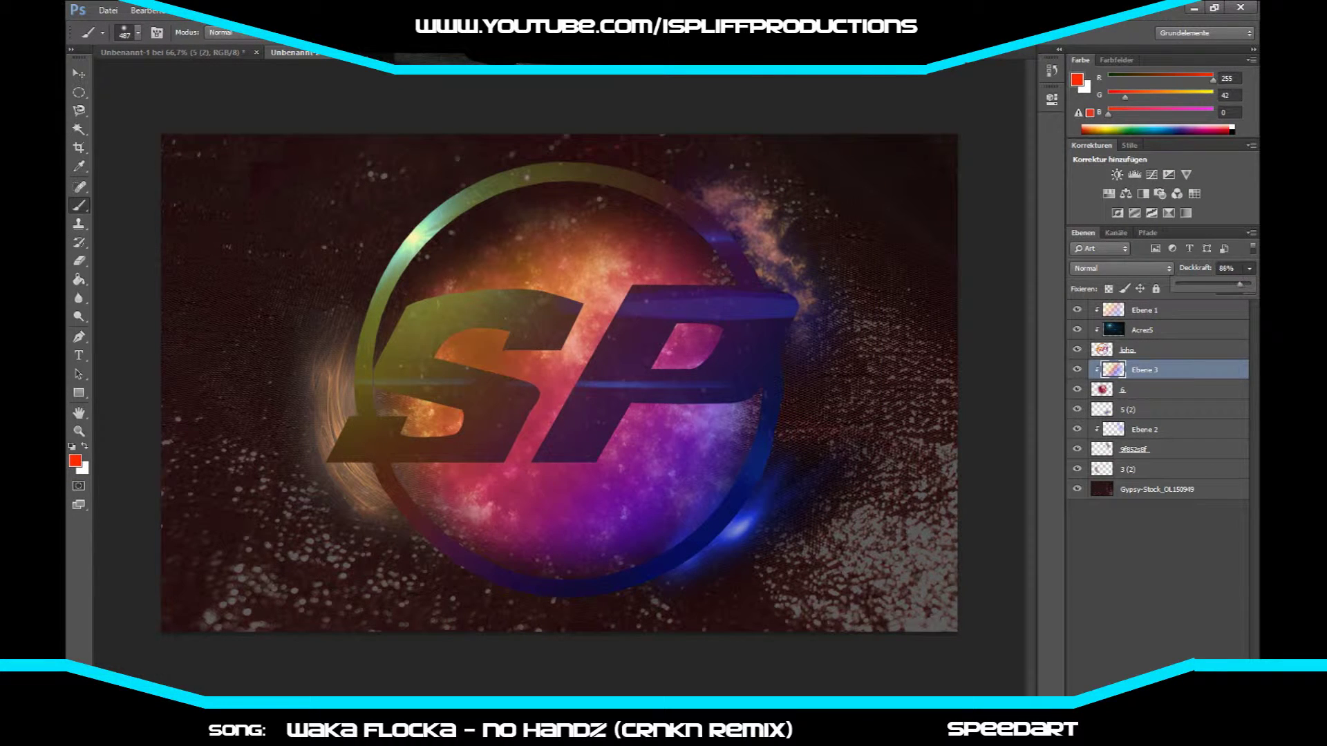
Step: Add a new empty layer at the top of the layer stack
{"action": "key", "text": "alt+period"}
{"action": "key", "text": "ctrl+shift+alt+n"}
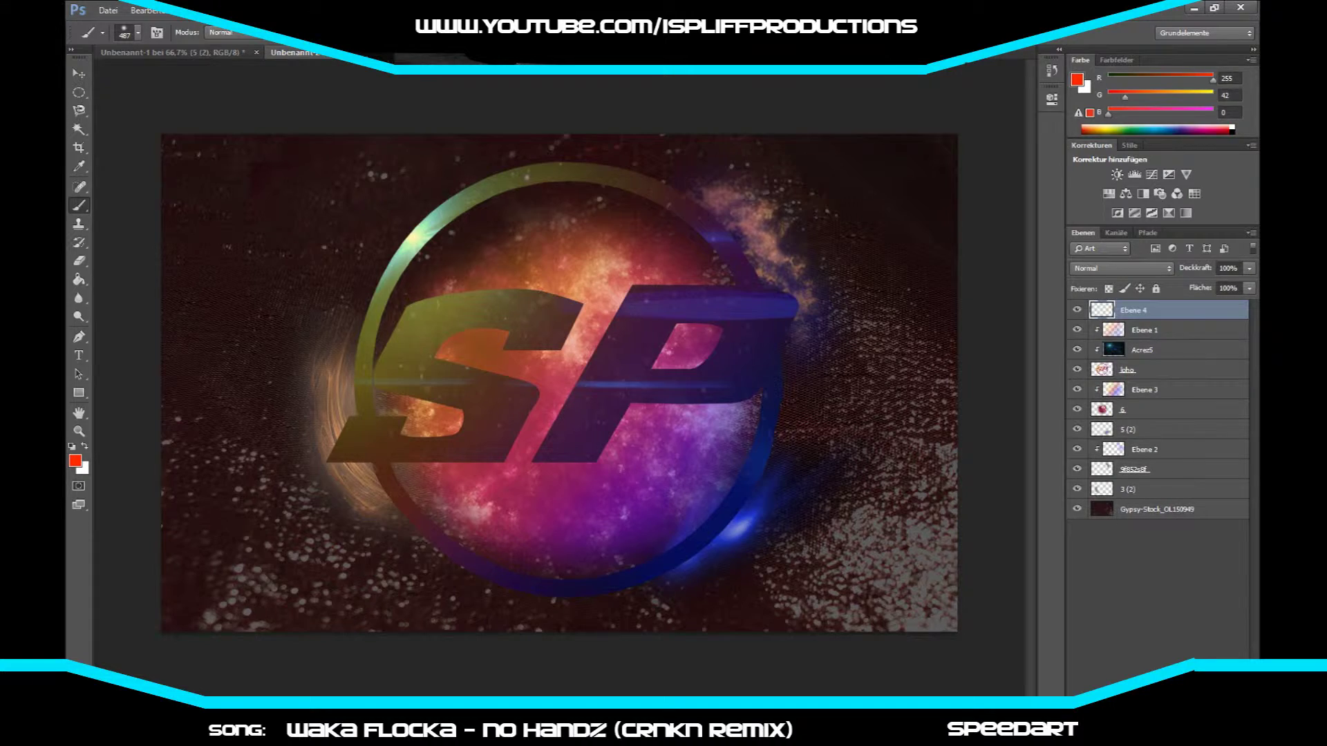
{"action": "key", "text": "alt+Tab"}
Step: Place the Abstract15 render in the lower-right corner of the canvas
{"action": "double_click", "coordinate": [337, 299]}
{"action": "scroll", "coordinate": [525, 470], "scroll_direction": "down", "scroll_amount": 3}
{"action": "scroll", "coordinate": [525, 470], "scroll_direction": "up", "scroll_amount": 1}
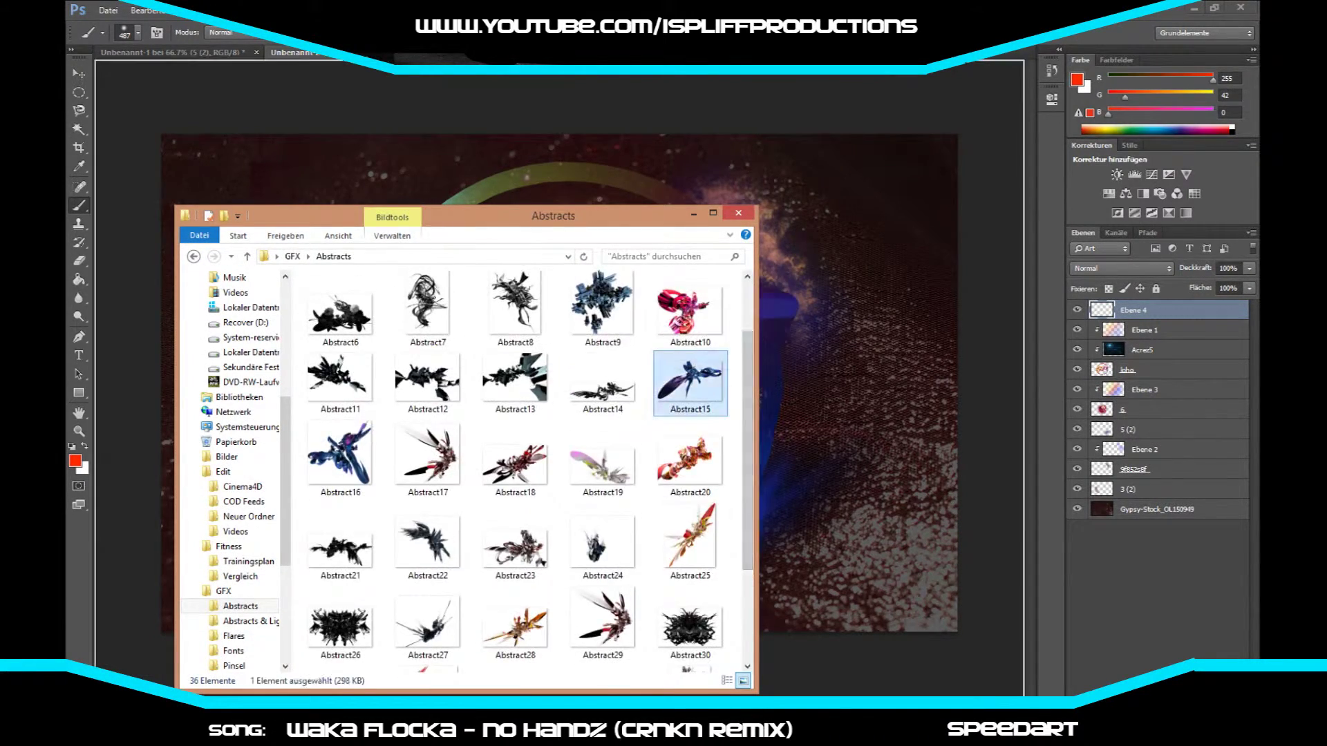
{"action": "left_click_drag", "start_coordinate": [690, 366], "coordinate": [560, 380]}
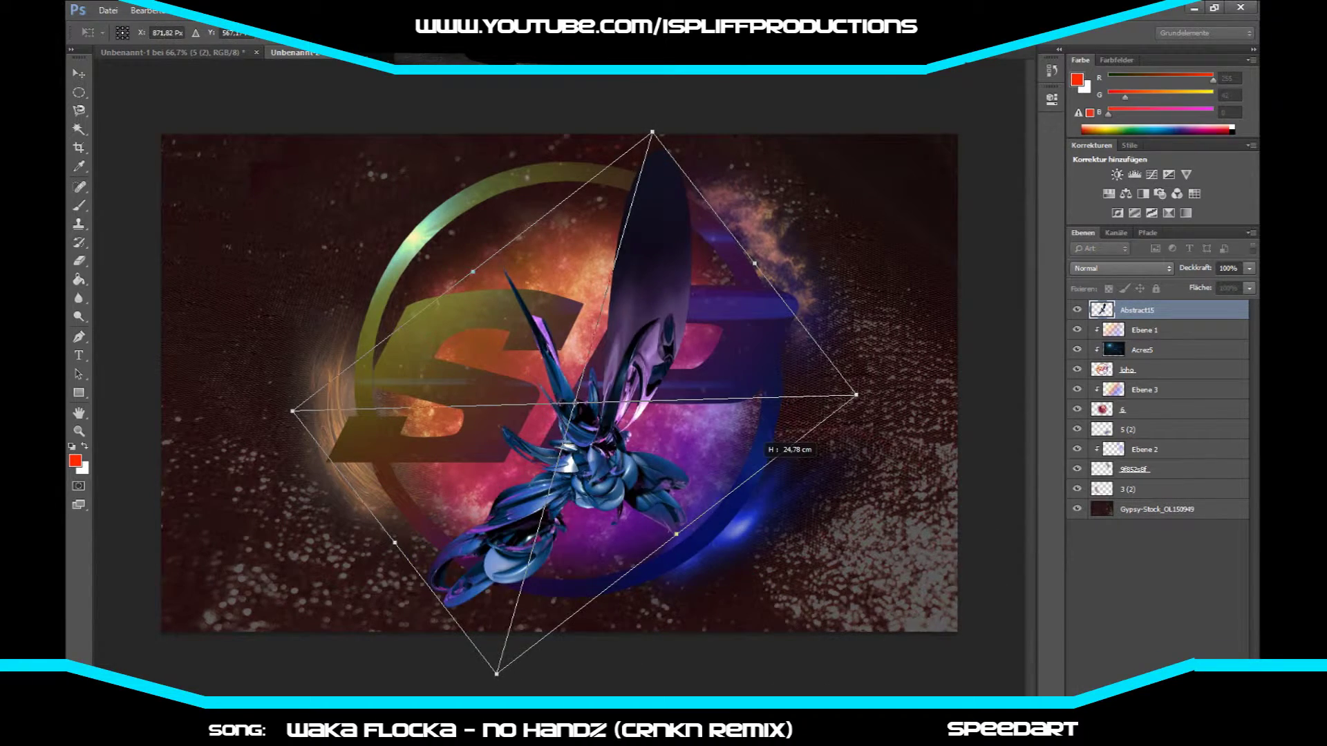
{"action": "mouse_move", "coordinate": [720, 295]}
{"action": "left_mouse_down"}
{"action": "mouse_move", "coordinate": [1010, 401]}
{"action": "mouse_move", "coordinate": [795, 571]}
{"action": "left_mouse_up"}
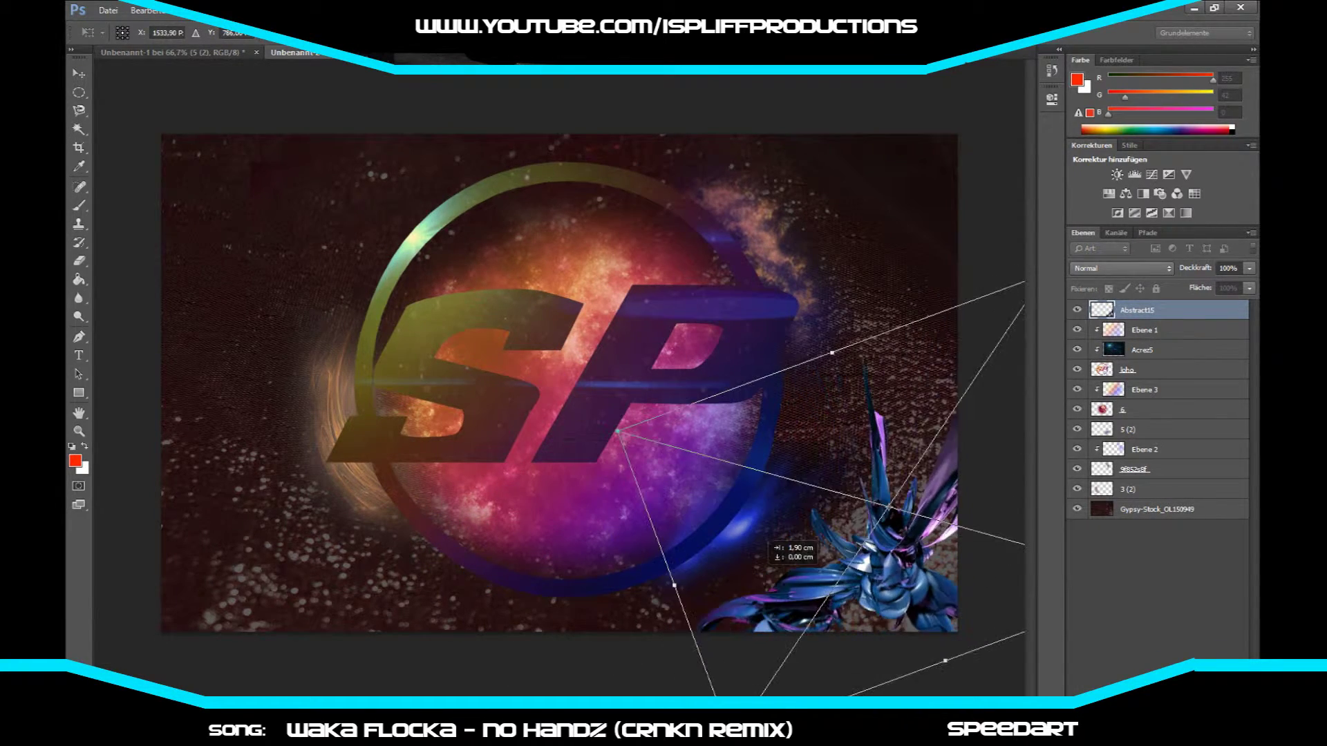
{"action": "right_click", "coordinate": [752, 326]}
{"action": "left_click", "coordinate": [794, 335]}
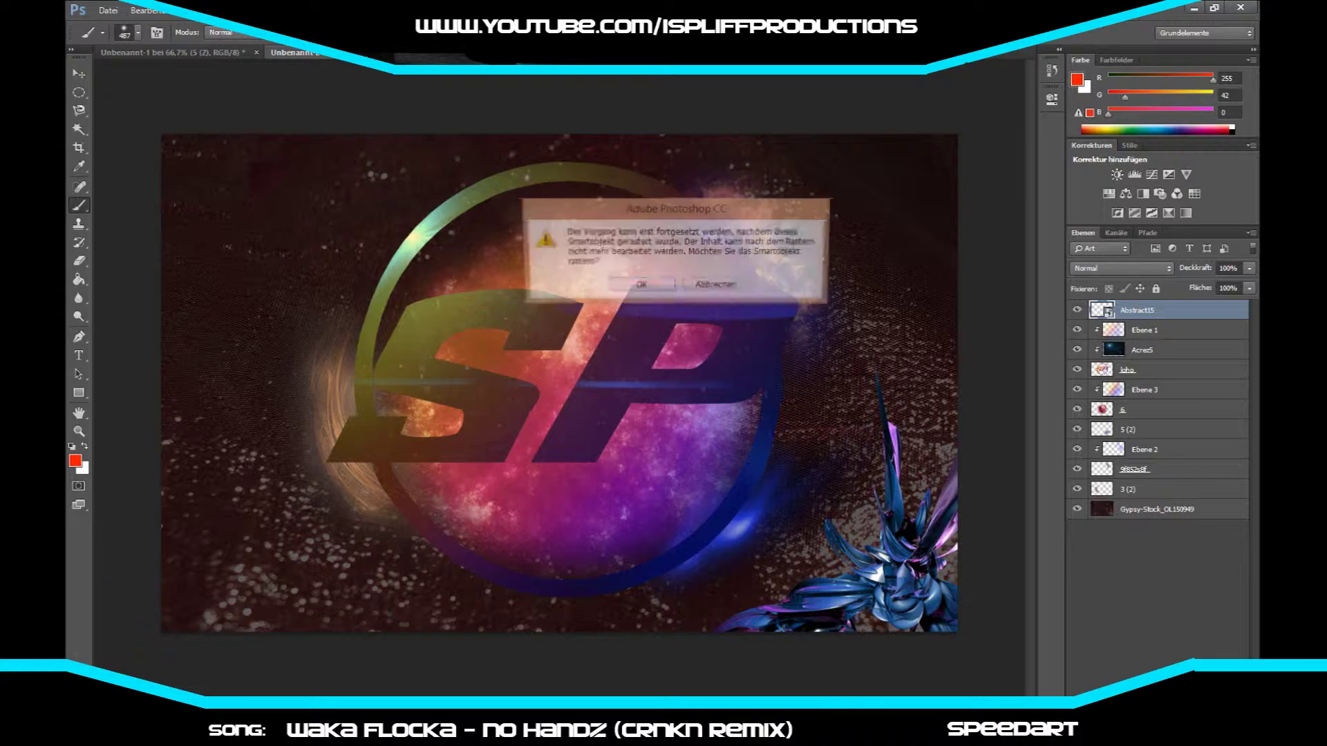
Step: Place Abstract28, enlarged and rotated, in the top-left corner
{"action": "scroll", "coordinate": [531, 470], "scroll_direction": "down", "scroll_amount": 3}
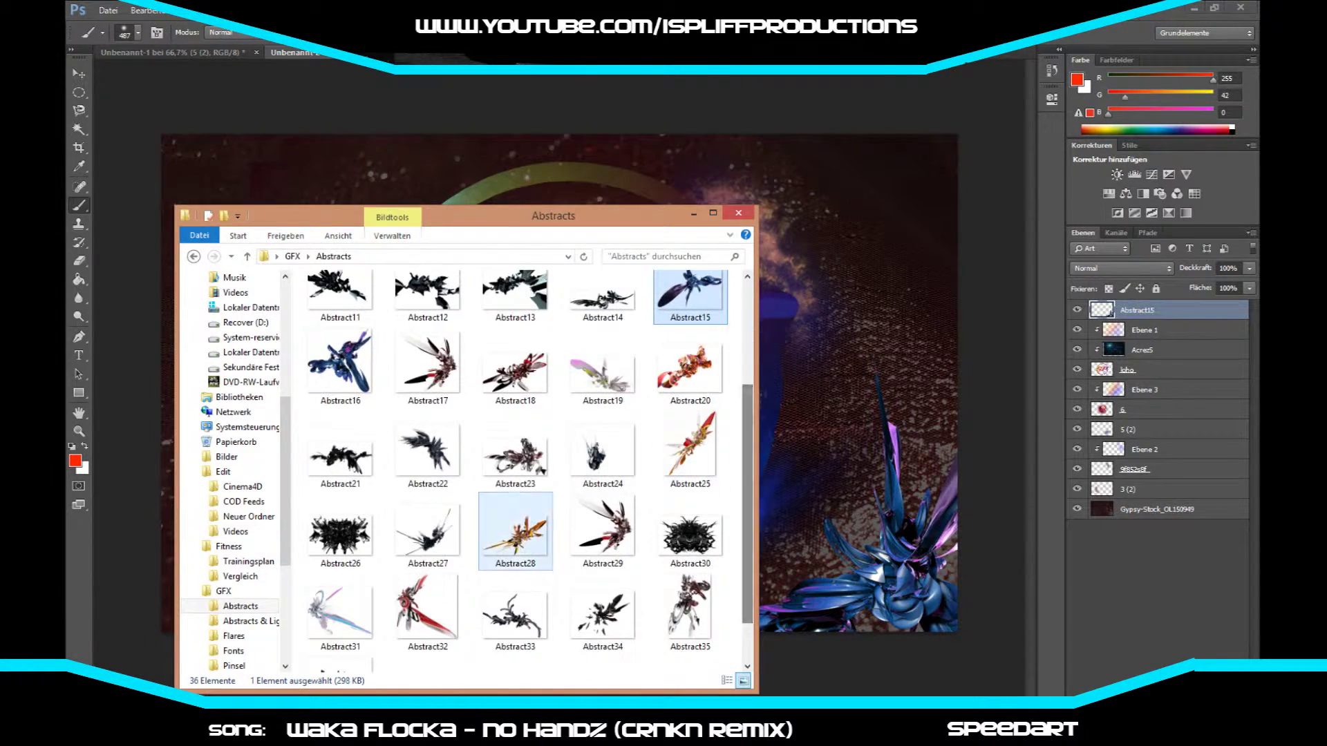
{"action": "double_click", "coordinate": [515, 532]}
{"action": "left_click_drag", "start_coordinate": [685, 459], "coordinate": [747, 525]}
{"action": "mouse_move", "coordinate": [559, 384]}
{"action": "left_mouse_down"}
{"action": "mouse_move", "coordinate": [276, 228]}
{"action": "mouse_move", "coordinate": [330, 276]}
{"action": "left_mouse_up"}
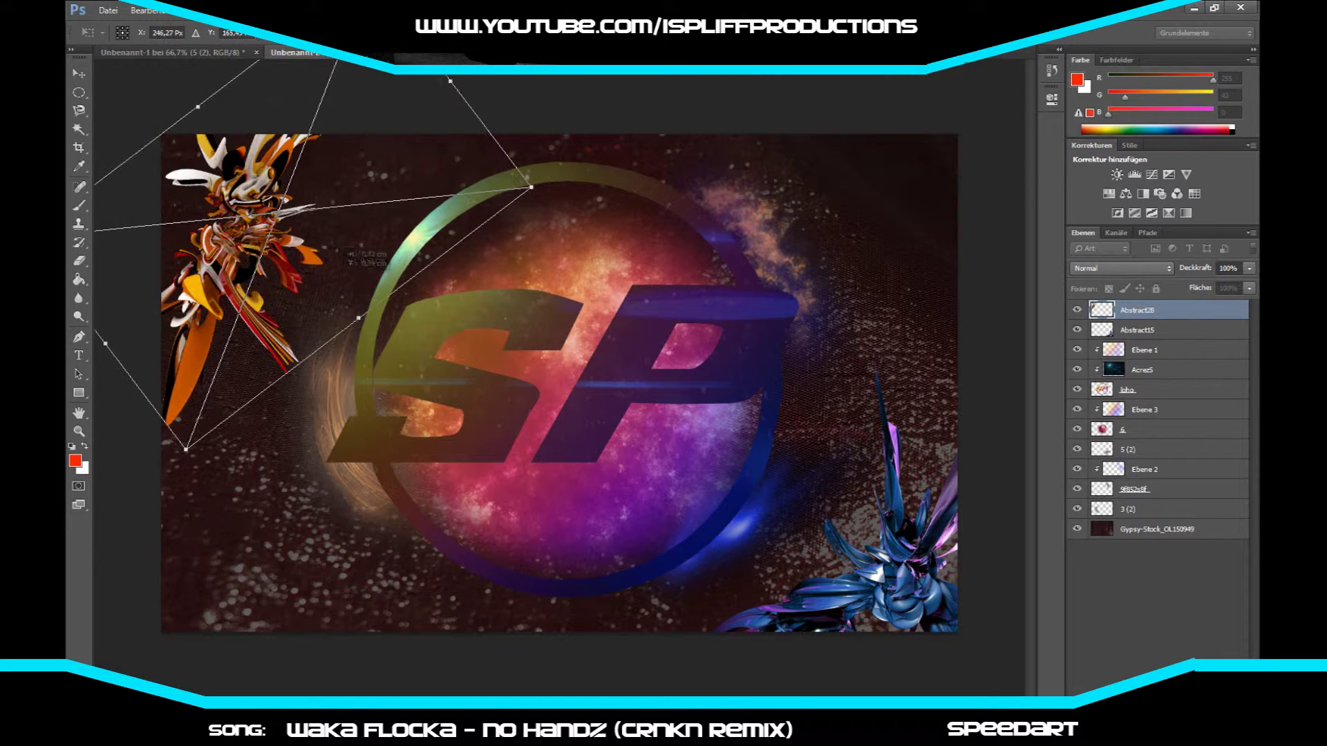
{"action": "right_click", "coordinate": [331, 276]}
Step: Rasterize Abstract28, preview green and gold Colorize tints, then cancel to keep its orange colours
{"action": "key", "text": "ctrl+u"}
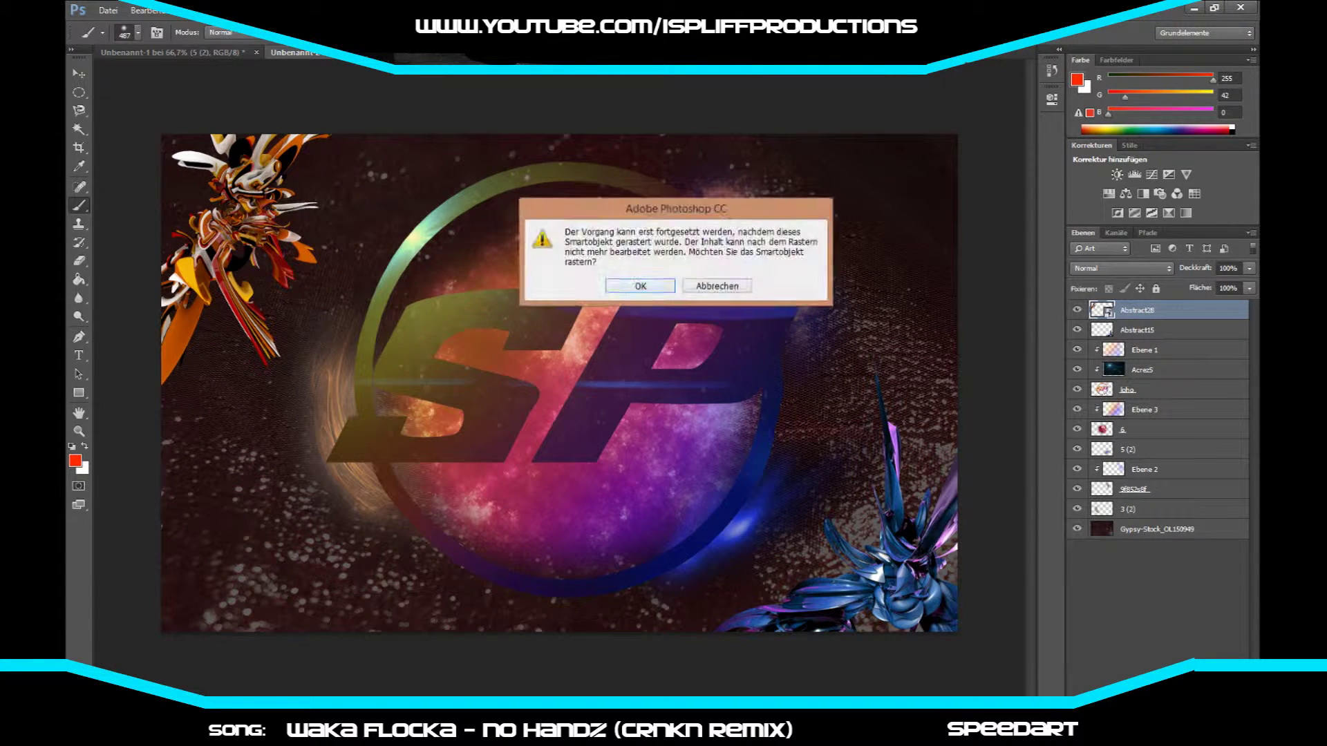
{"action": "key", "text": "Return"}
{"action": "left_click", "coordinate": [686, 541]}
{"action": "left_click_drag", "start_coordinate": [479, 459], "coordinate": [603, 493]}
{"action": "left_click_drag", "start_coordinate": [547, 526], "coordinate": [518, 527]}
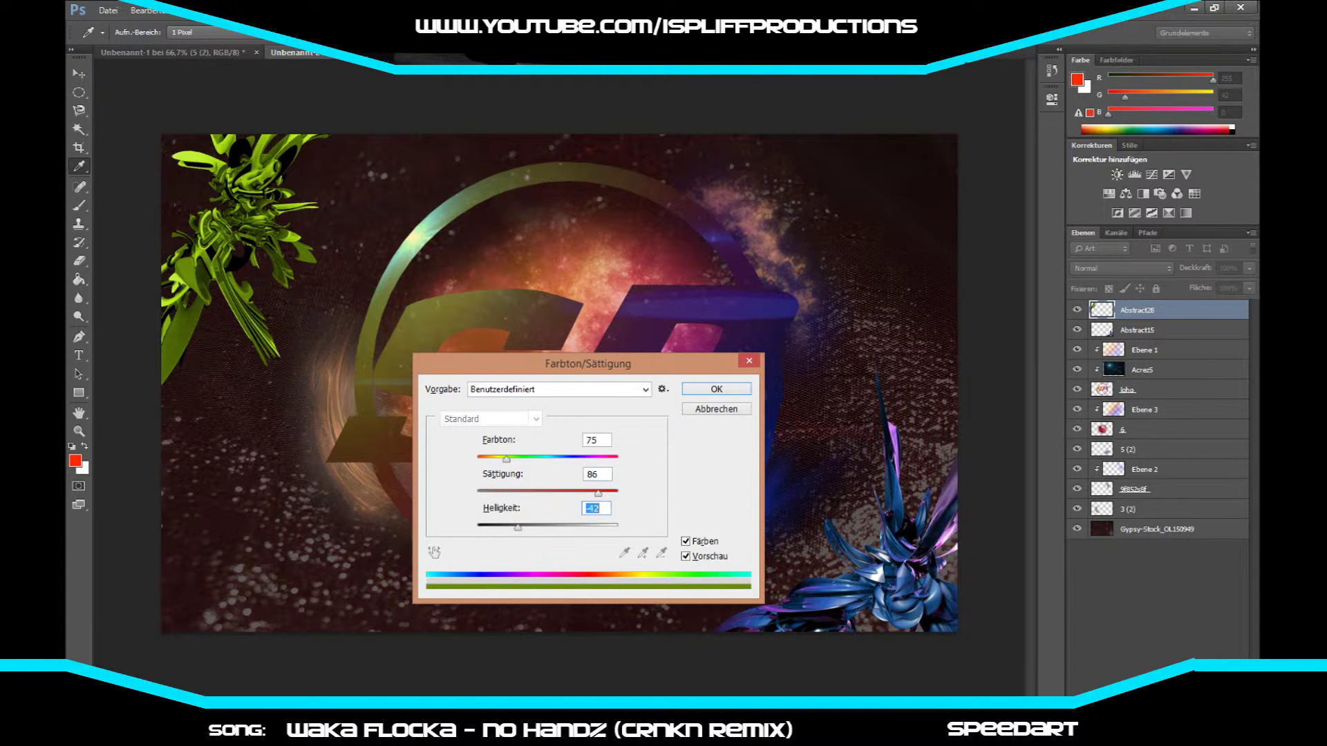
{"action": "left_click_drag", "start_coordinate": [506, 459], "coordinate": [496, 459]}
{"action": "mouse_move", "coordinate": [598, 493]}
{"action": "left_mouse_down"}
{"action": "mouse_move", "coordinate": [565, 493]}
{"action": "mouse_move", "coordinate": [541, 527]}
{"action": "left_mouse_up"}
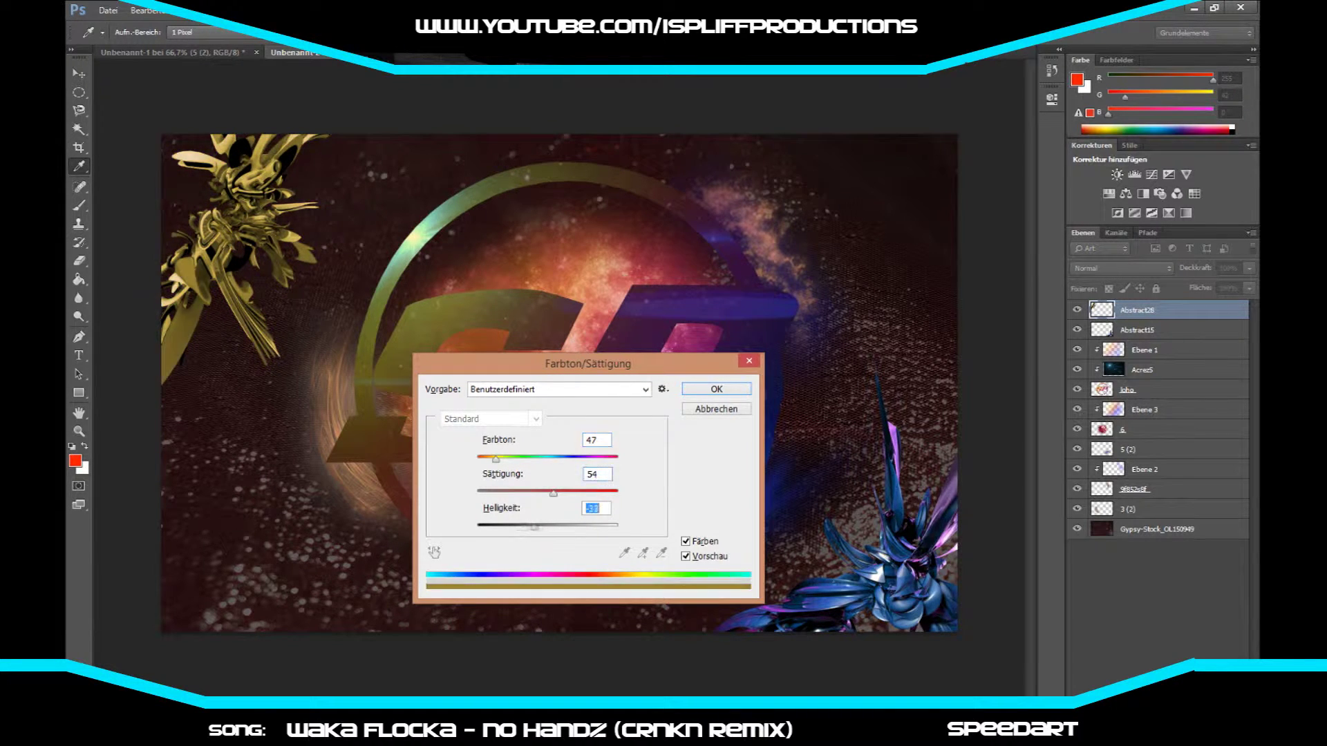
{"action": "left_click_drag", "start_coordinate": [496, 459], "coordinate": [498, 459]}
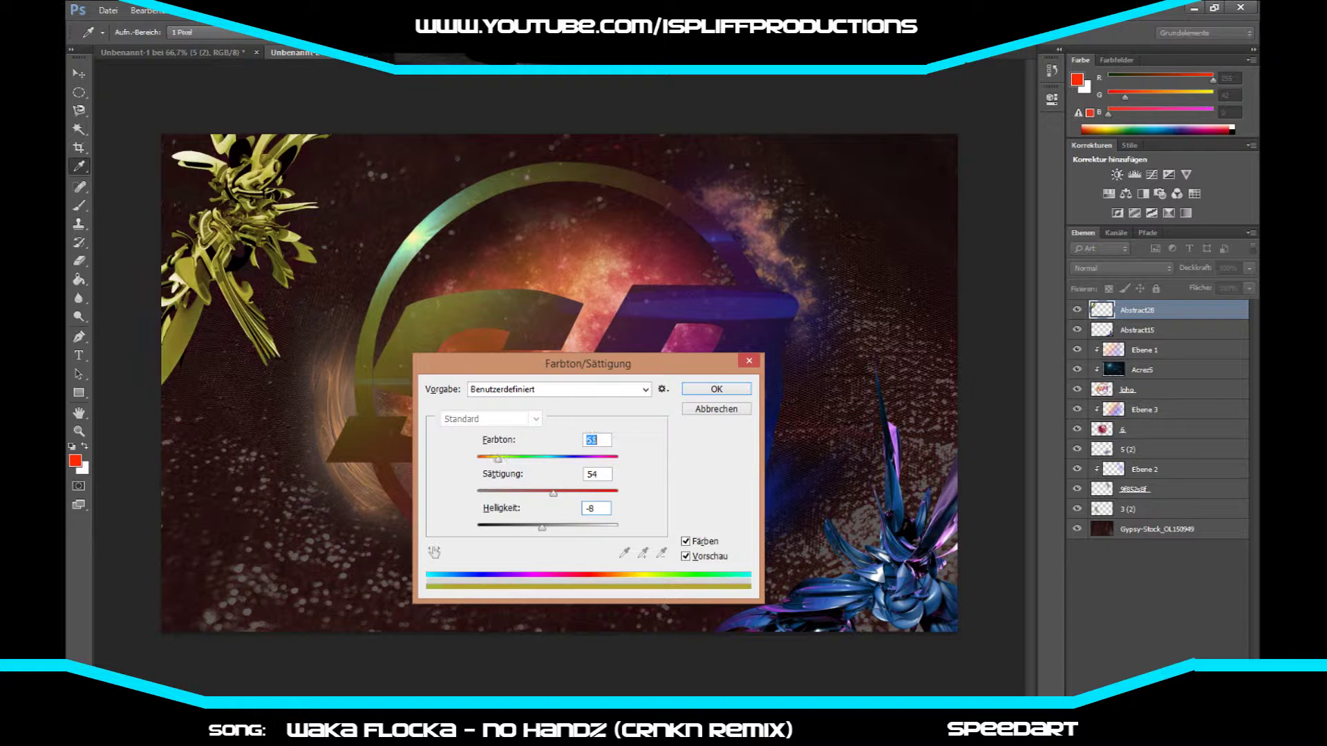
{"action": "key", "text": "Escape"}
Step: Add a new empty layer above Abstract28
{"action": "key", "text": "b"}
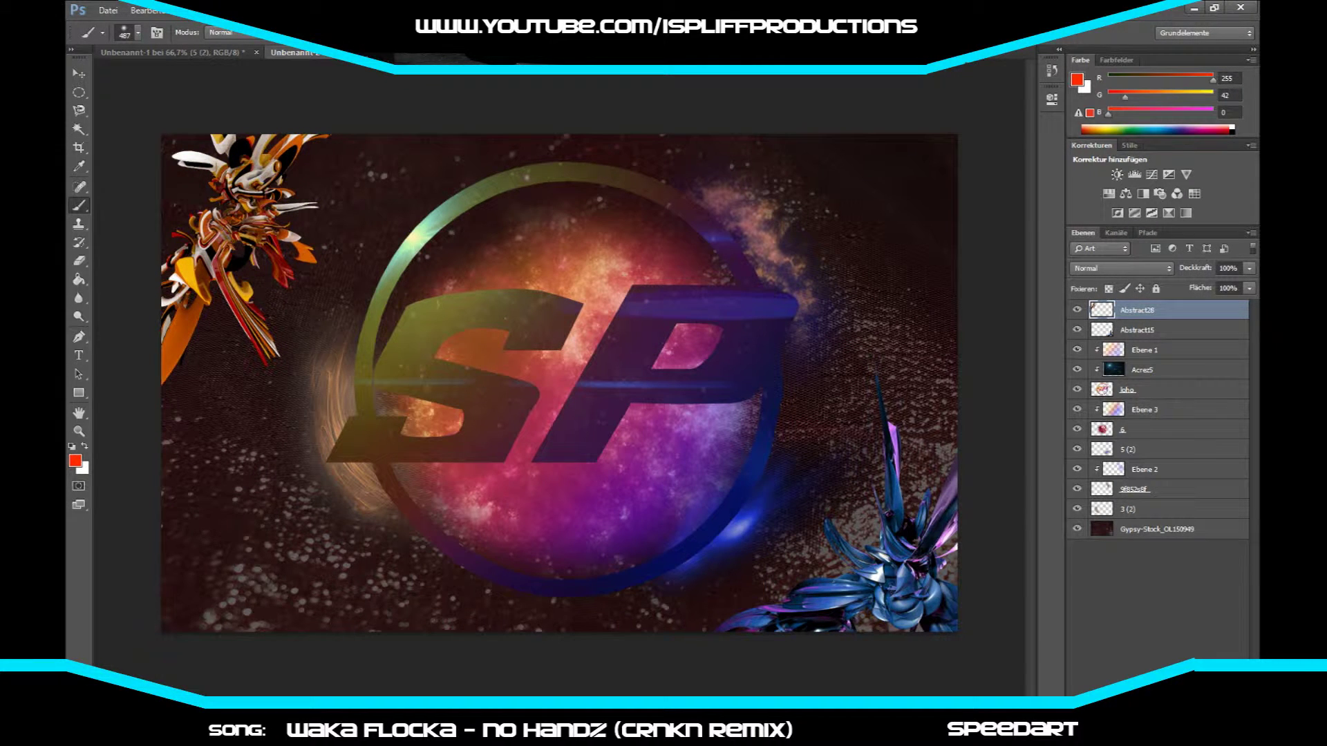
{"action": "key", "text": "ctrl+alt+shift+n"}
{"action": "right_click", "coordinate": [1145, 309]}
Step: Clip the new layer to Abstract28 and paint yellow over the top-left render
{"action": "left_click", "coordinate": [967, 418]}
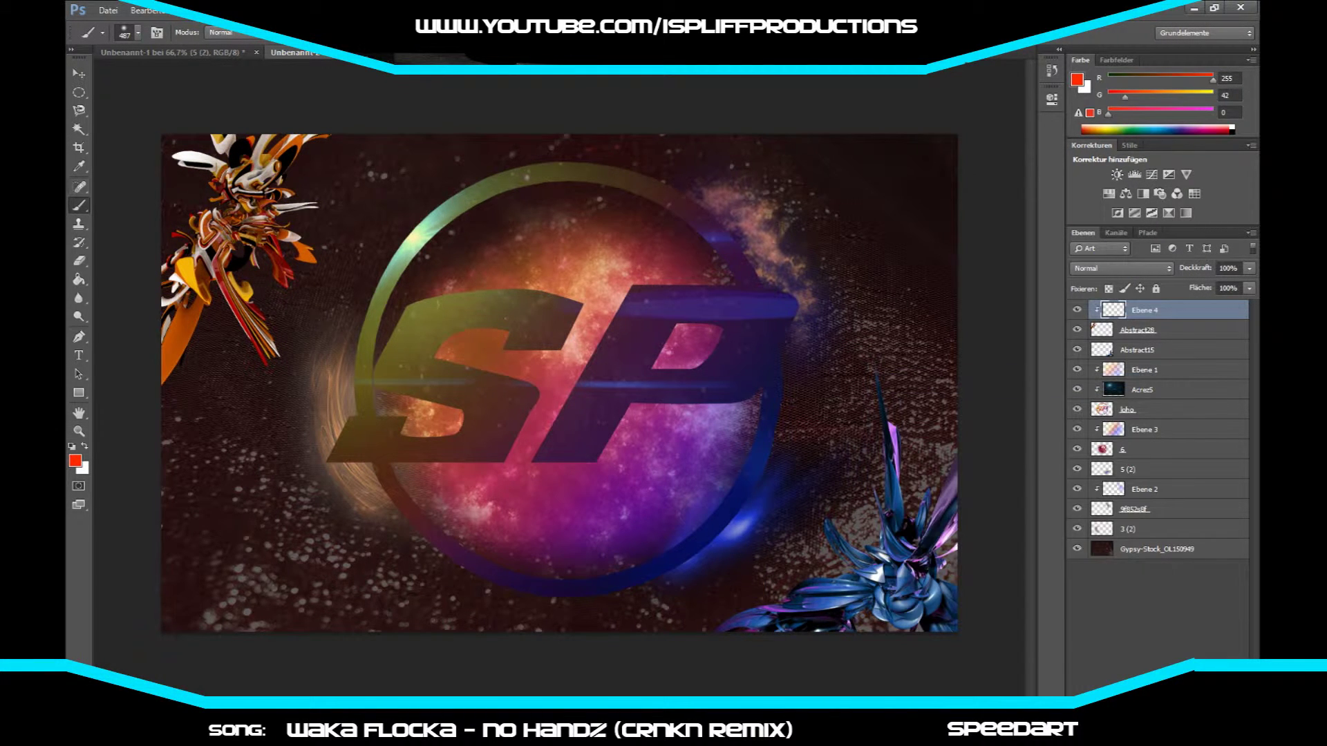
{"action": "left_click", "coordinate": [74, 460]}
{"action": "left_click", "coordinate": [635, 195]}
{"action": "left_click", "coordinate": [799, 181]}
{"action": "left_click_drag", "start_coordinate": [208, 173], "coordinate": [262, 311]}
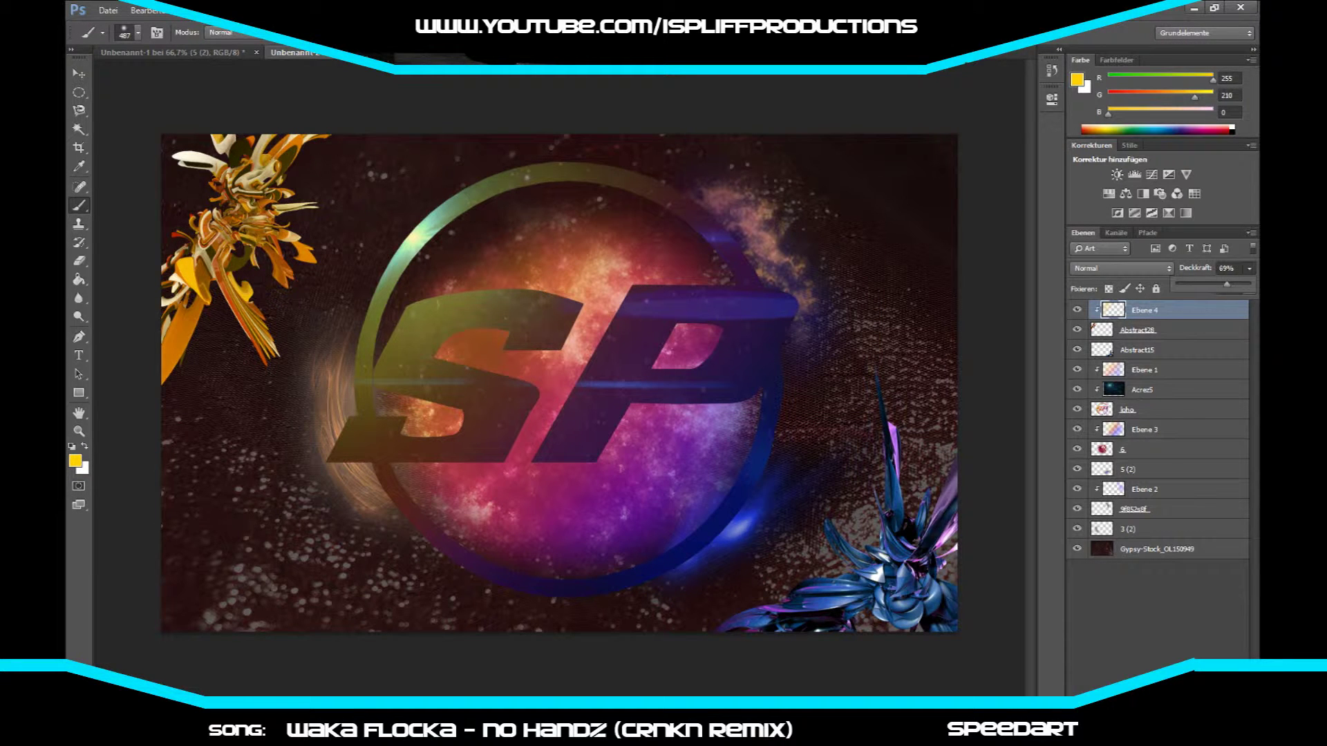
Step: Place image 1 (3) at lower right beneath Abstract15 and erase its dark edges
{"action": "left_click", "coordinate": [224, 590]}
{"action": "left_click", "coordinate": [249, 621]}
{"action": "mouse_move", "coordinate": [515, 318]}
{"action": "left_mouse_down"}
{"action": "mouse_move", "coordinate": [598, 338]}
{"action": "mouse_move", "coordinate": [608, 387]}
{"action": "mouse_move", "coordinate": [877, 595]}
{"action": "left_mouse_up"}
{"action": "key", "text": "Return"}
{"action": "left_click_drag", "start_coordinate": [1128, 310], "coordinate": [1104, 379]}
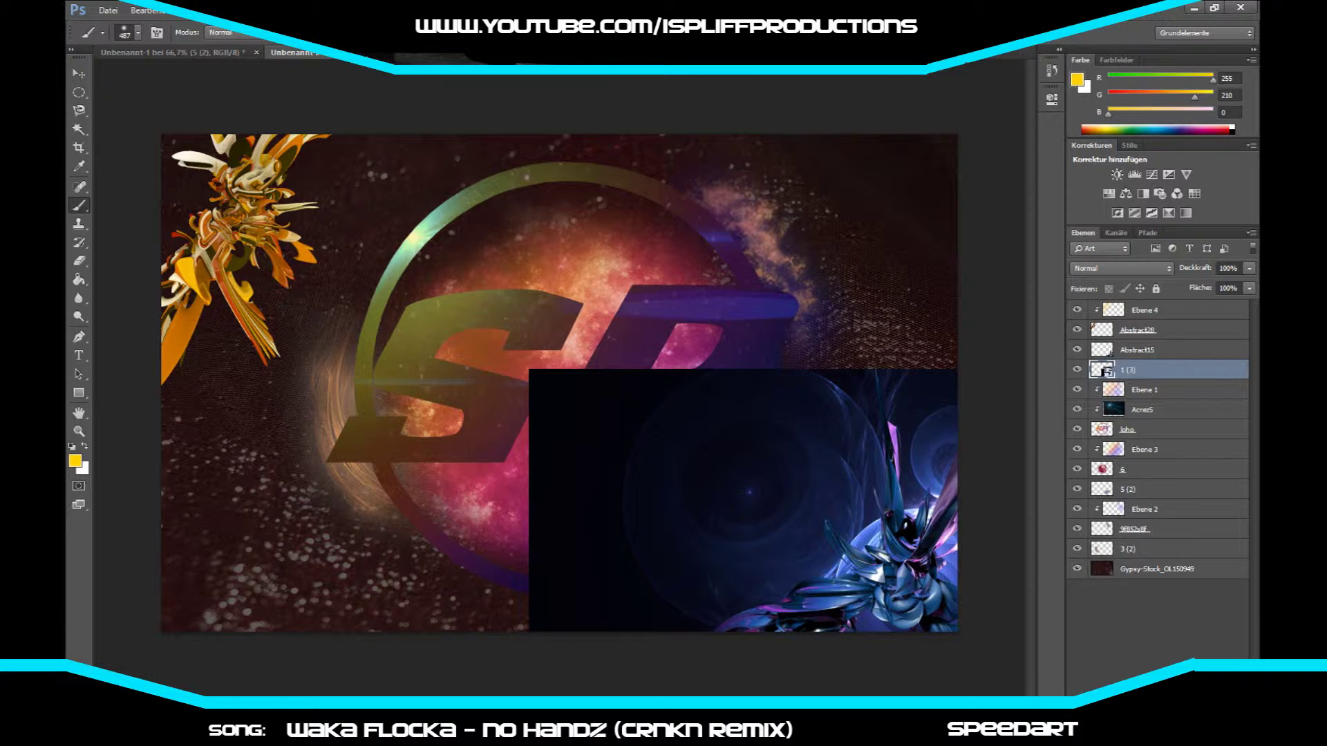
{"action": "left_click", "coordinate": [79, 261]}
{"action": "mouse_move", "coordinate": [608, 567]}
{"action": "left_mouse_down"}
{"action": "mouse_move", "coordinate": [608, 483]}
{"action": "mouse_move", "coordinate": [691, 415]}
{"action": "mouse_move", "coordinate": [912, 429]}
{"action": "left_mouse_up"}
{"action": "left_click_drag", "start_coordinate": [636, 525], "coordinate": [746, 408]}
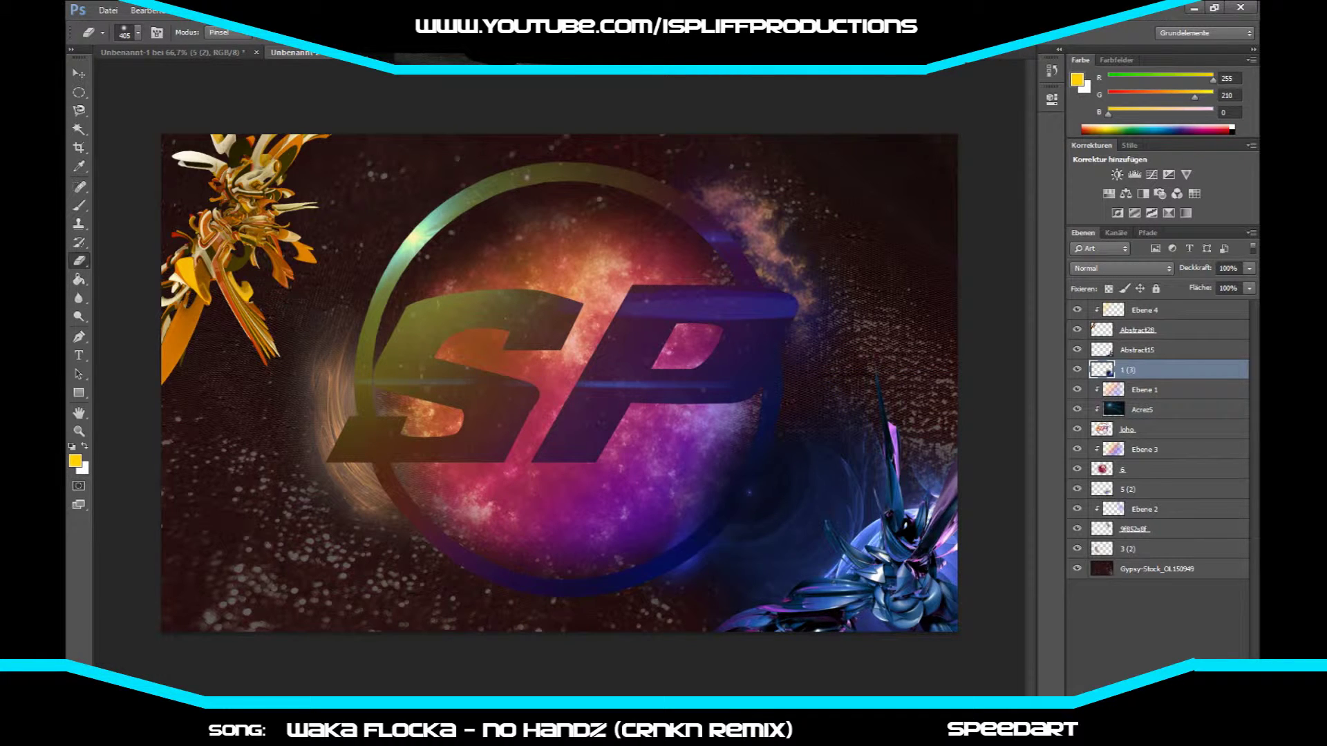
{"action": "left_click_drag", "start_coordinate": [698, 504], "coordinate": [740, 425]}
Step: Add a new empty layer positioned just below Abstract28
{"action": "key", "text": "ctrl+shift+alt+n"}
{"action": "key", "text": "ctrl+shift+bracketright"}
{"action": "key", "text": "ctrl+bracketleft"}
{"action": "key", "text": "ctrl+bracketleft"}
{"action": "key", "text": "alt+Tab"}
{"action": "scroll", "coordinate": [525, 469], "scroll_direction": "down", "scroll_amount": 2}
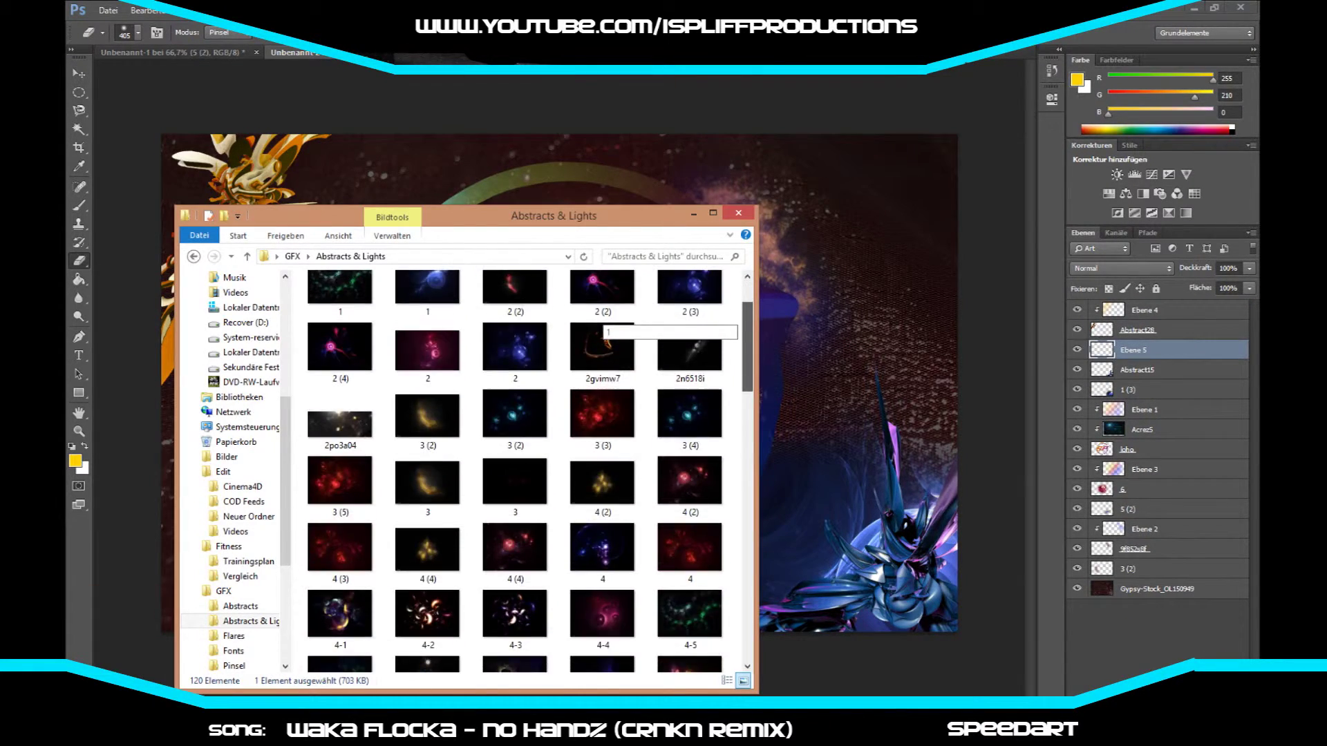
Step: Place image 4-4, rotated and stretched into the upper left, and erase its dark edges
{"action": "scroll", "coordinate": [525, 470], "scroll_direction": "down", "scroll_amount": 2}
{"action": "left_click_drag", "start_coordinate": [602, 329], "coordinate": [560, 384]}
{"action": "left_click_drag", "start_coordinate": [857, 602], "coordinate": [622, 677]}
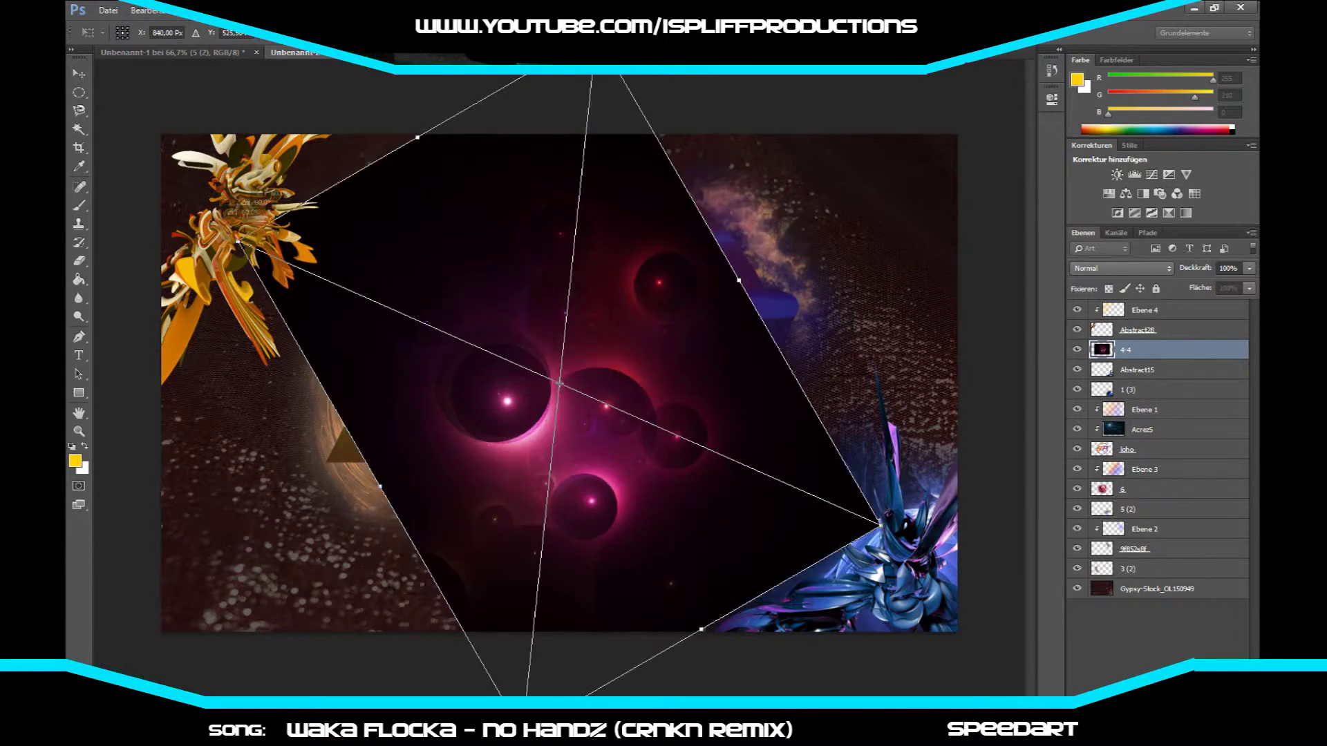
{"action": "left_click_drag", "start_coordinate": [277, 591], "coordinate": [170, 528]}
{"action": "key", "text": "Return"}
{"action": "key", "text": "e"}
{"action": "mouse_move", "coordinate": [242, 477]}
{"action": "left_mouse_down"}
{"action": "mouse_move", "coordinate": [449, 359]}
{"action": "mouse_move", "coordinate": [449, 152]}
{"action": "mouse_move", "coordinate": [387, 311]}
{"action": "left_mouse_up"}
{"action": "left_click_drag", "start_coordinate": [387, 228], "coordinate": [408, 325]}
Step: Colorize the orbs yellow with saturation raised to 65
{"action": "key", "text": "ctrl+u"}
{"action": "left_click", "coordinate": [685, 542]}
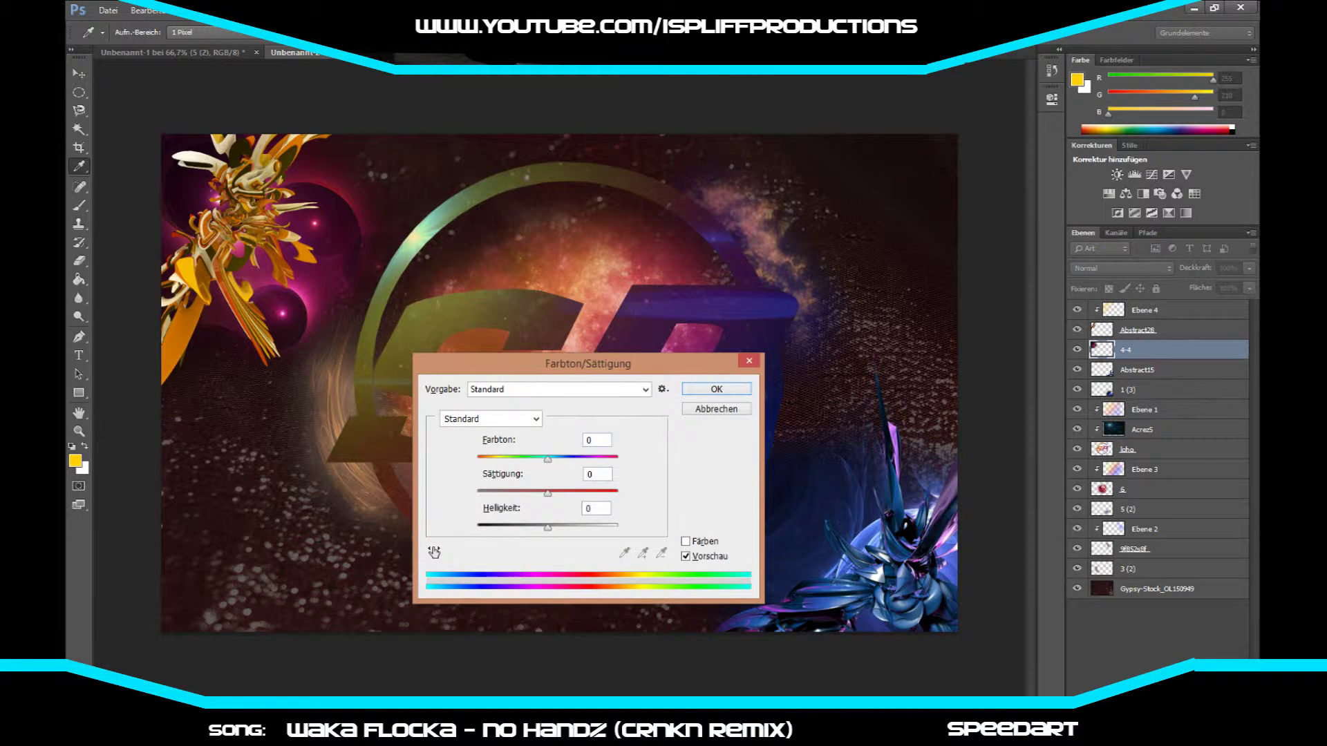
{"action": "left_click_drag", "start_coordinate": [513, 493], "coordinate": [569, 493]}
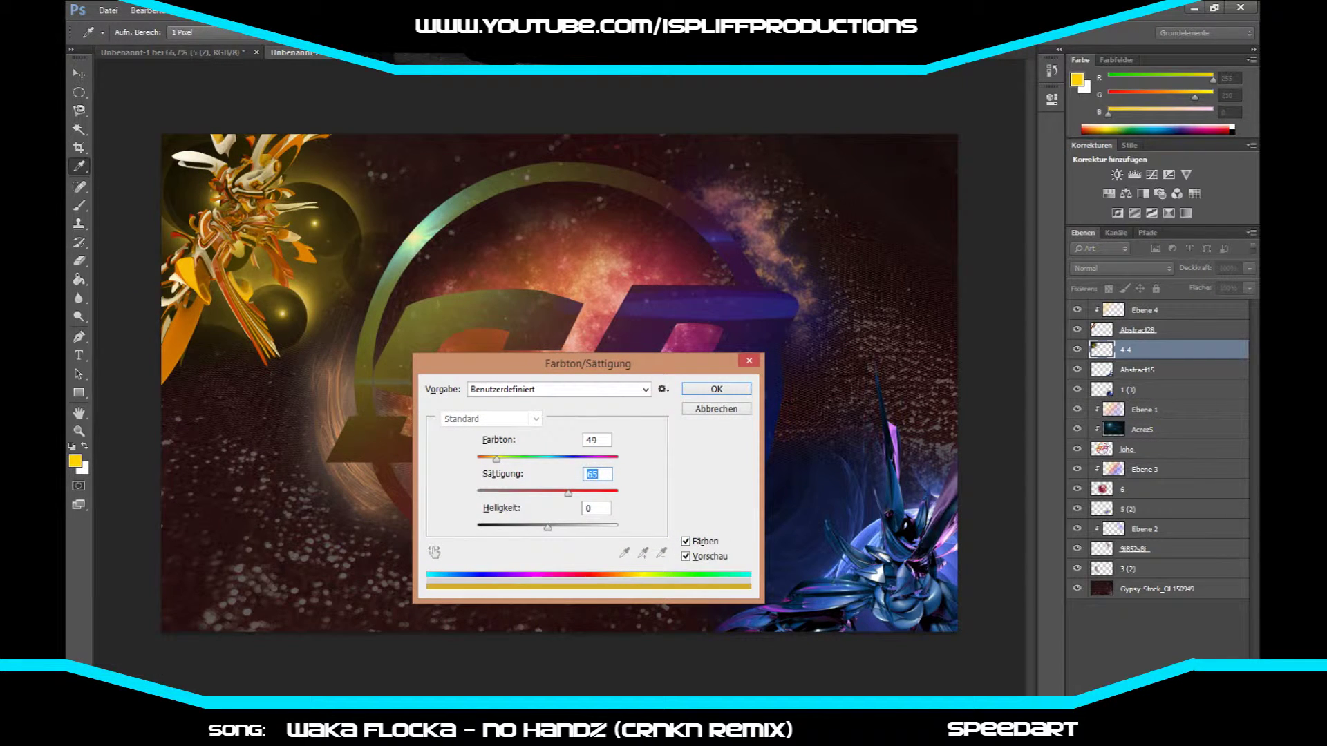
{"action": "key", "text": "Return"}
Step: Colorize the 1 (3) layer blue with stronger saturation
{"action": "key", "text": "e"}
{"action": "key", "text": "alt+bracketleft"}
{"action": "key", "text": "alt+bracketleft"}
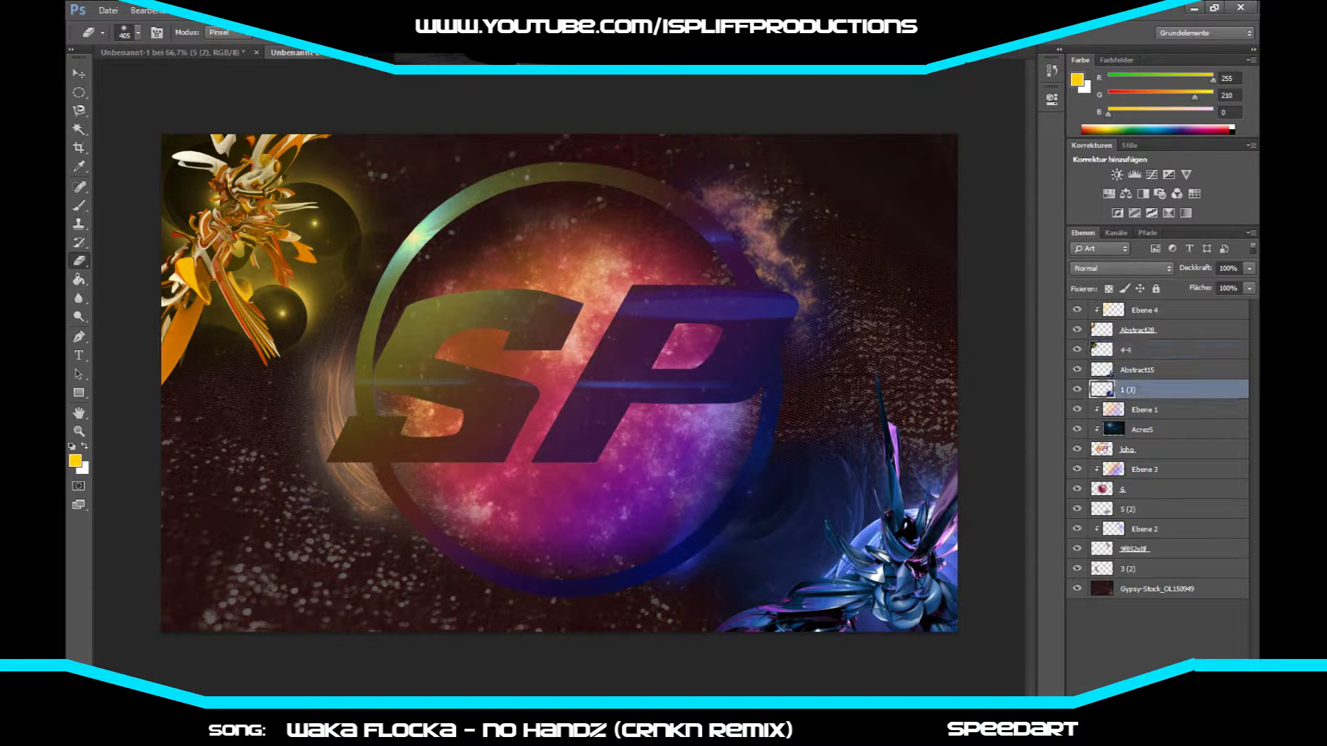
{"action": "key", "text": "ctrl+u"}
{"action": "left_click", "coordinate": [684, 541]}
{"action": "left_click_drag", "start_coordinate": [497, 458], "coordinate": [584, 458]}
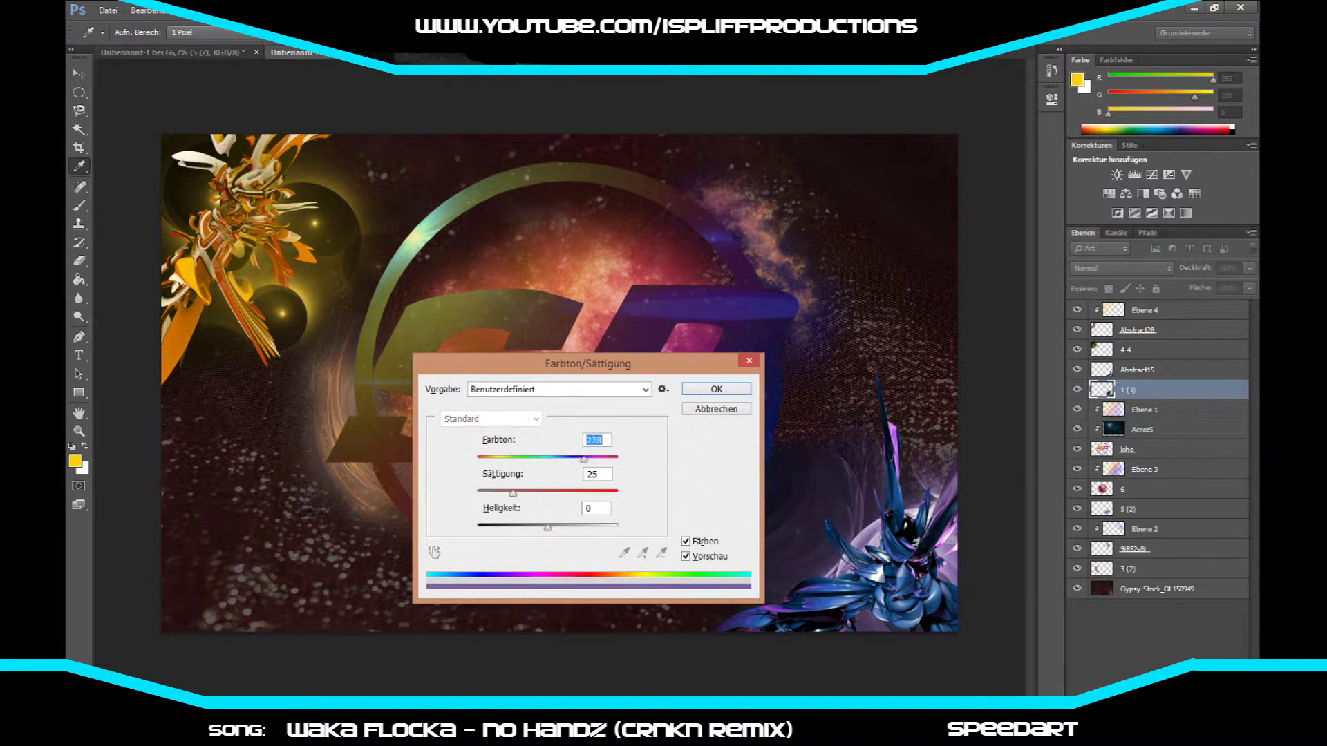
{"action": "left_click_drag", "start_coordinate": [513, 493], "coordinate": [549, 492]}
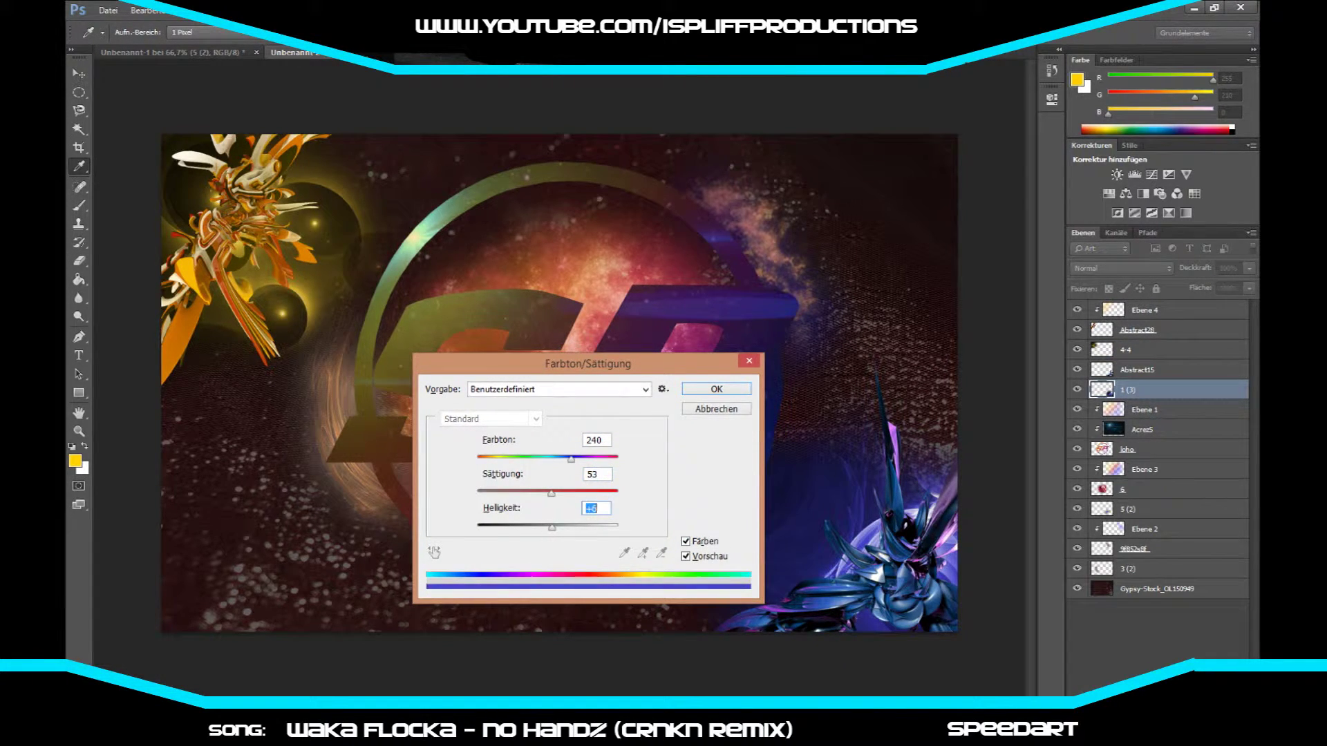
{"action": "key", "text": "Return"}
Step: Add a new top layer and start a text box in the bottom-left corner
{"action": "key", "text": "ctrl+shift+alt+n"}
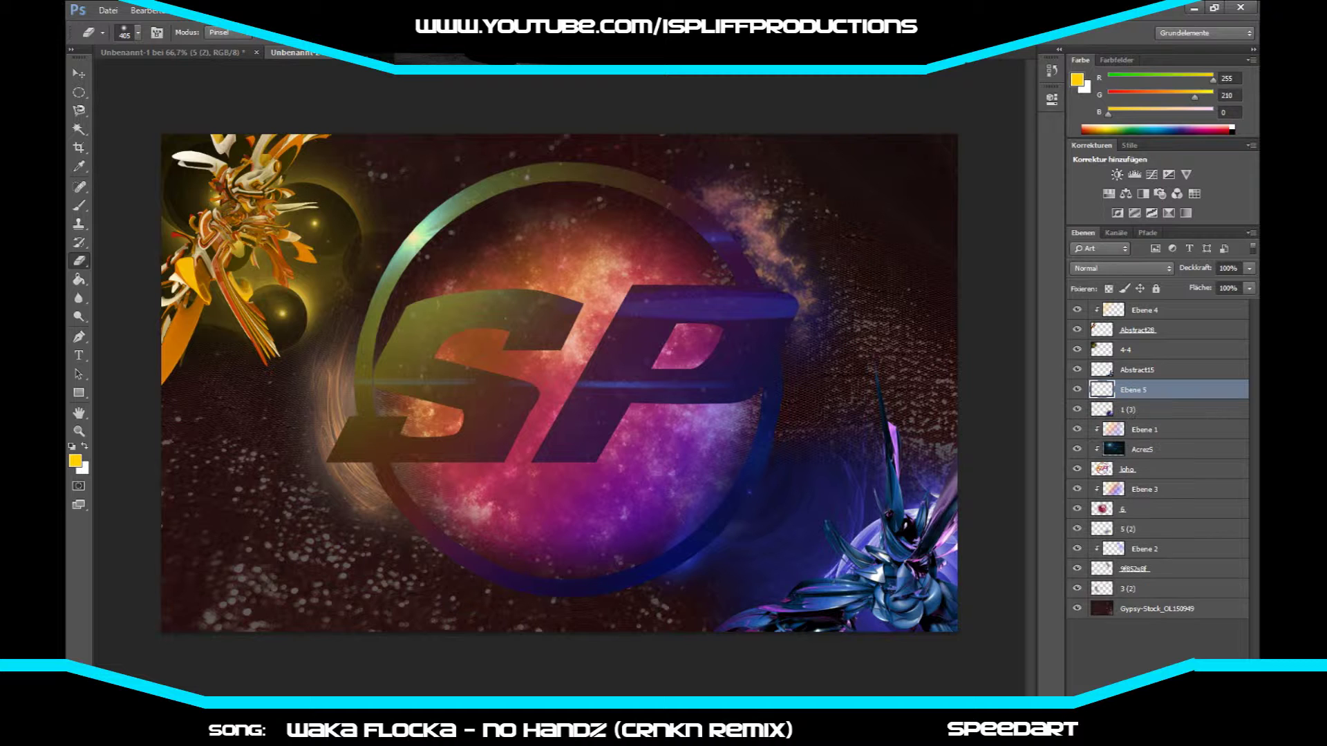
{"action": "key", "text": "ctrl+shift+bracketright"}
{"action": "key", "text": "t"}
{"action": "left_click", "coordinate": [168, 625]}
{"action": "left_click", "coordinate": [404, 32]}
Step: Set the 'by spliff' text to 18 pt in the Velocity font
{"action": "left_click", "coordinate": [365, 179]}
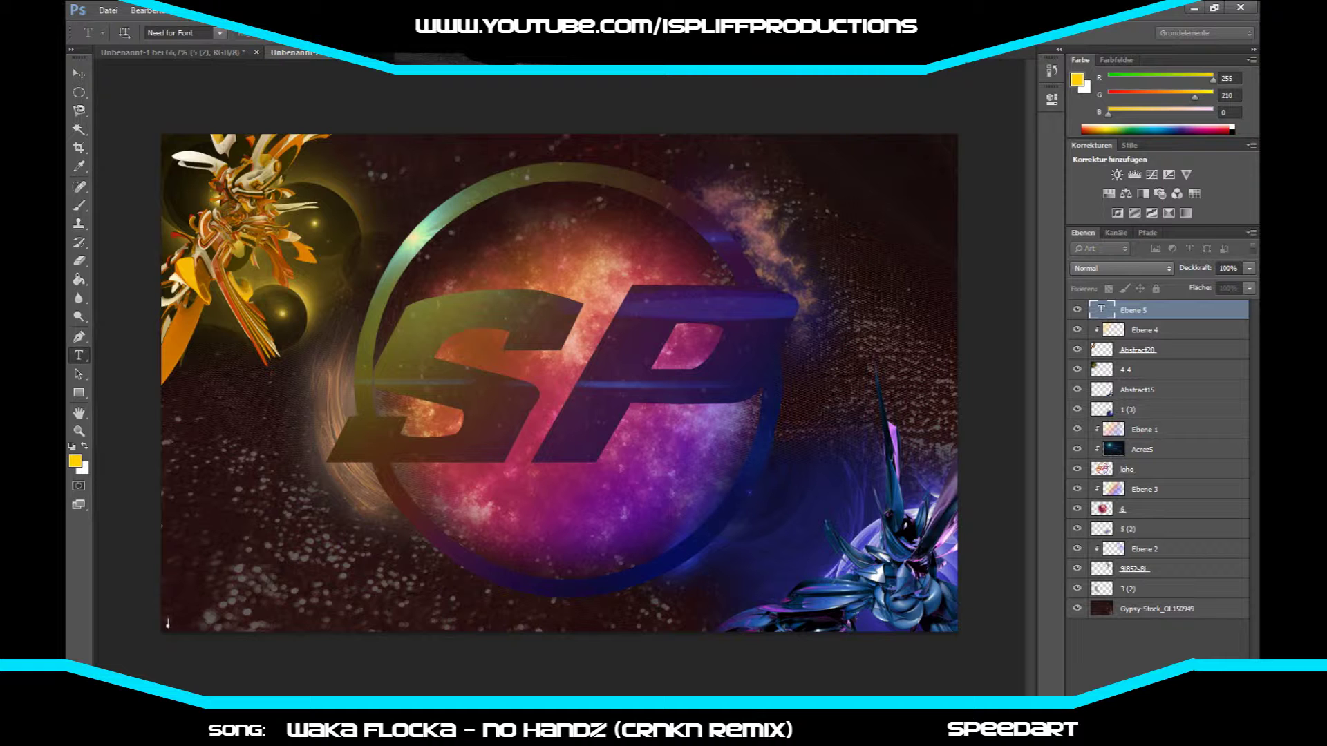
{"action": "left_click_drag", "start_coordinate": [168, 624], "coordinate": [228, 624]}
{"action": "left_click", "coordinate": [219, 33]}
{"action": "key", "text": "Down"}
{"action": "key", "text": "Down"}
{"action": "key", "text": "Down"}
{"action": "key", "text": "Down"}
{"action": "key", "text": "Down"}
{"action": "key", "text": "Down"}
{"action": "key", "text": "Down"}
{"action": "key", "text": "Down"}
{"action": "key", "text": "Down"}
{"action": "key", "text": "Return"}
Step: Enlarge the signature, confirm its colour, commit it, and add an empty layer above
{"action": "left_click", "coordinate": [408, 33]}
{"action": "left_click", "coordinate": [363, 196]}
{"action": "left_click", "coordinate": [584, 32]}
{"action": "key", "text": "Return"}
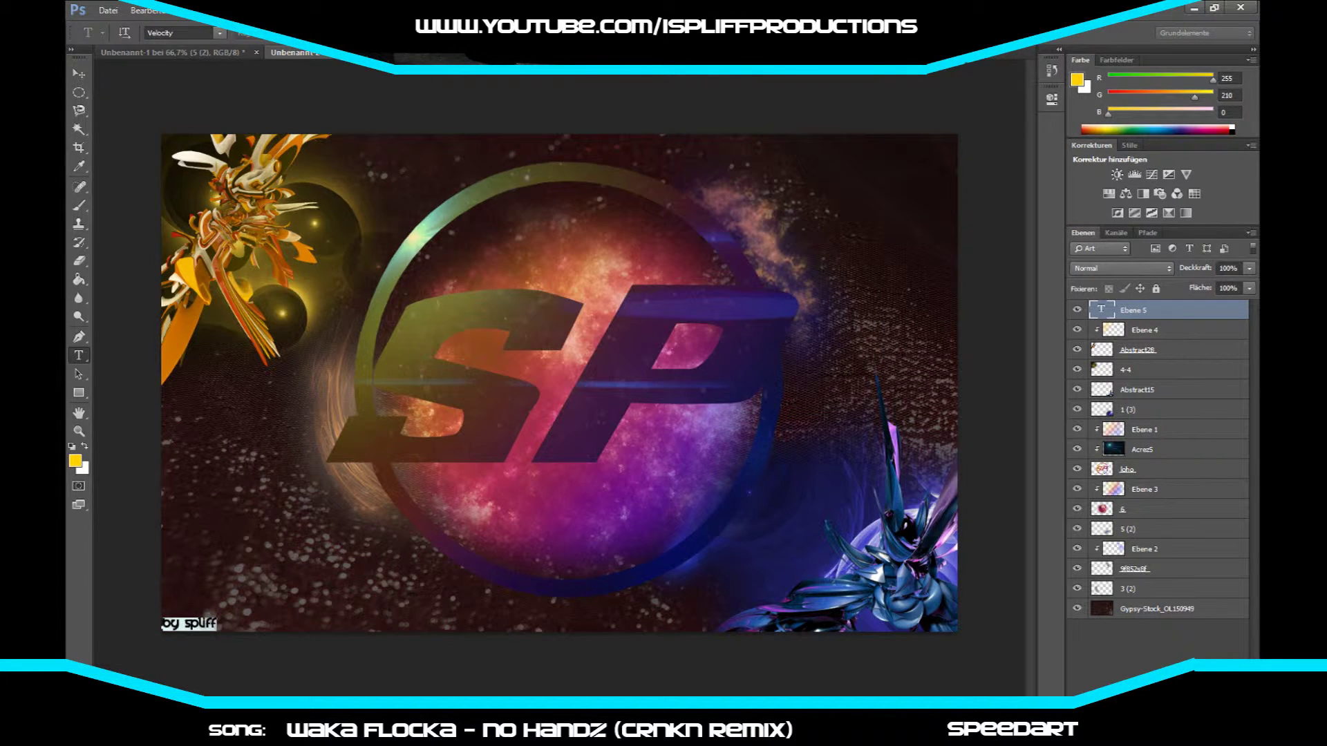
{"action": "left_click", "coordinate": [79, 73]}
{"action": "key", "text": "ctrl+shift+alt+n"}
Step: Clip the new layer to the signature and zoom to 100% on it
{"action": "right_click", "coordinate": [1133, 309]}
{"action": "left_click", "coordinate": [995, 382]}
{"action": "key", "text": "z"}
{"action": "right_click", "coordinate": [202, 603]}
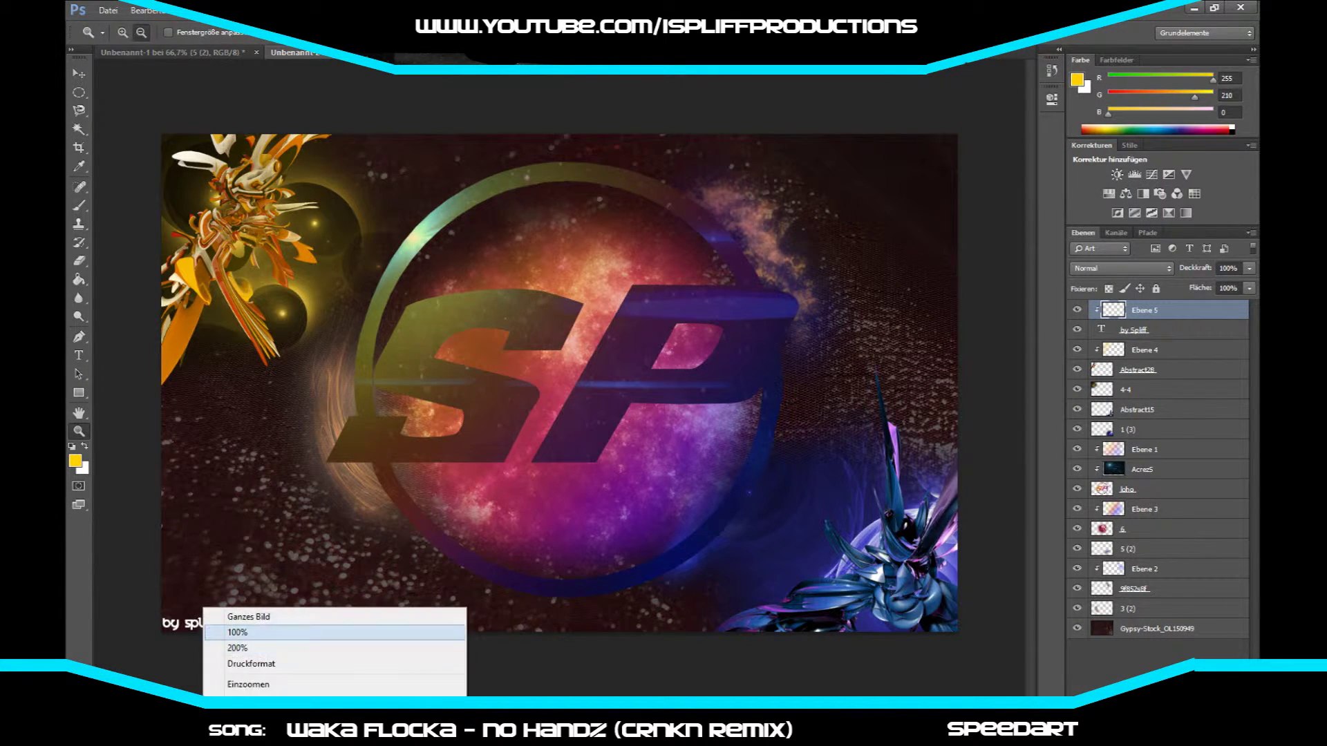
{"action": "left_click", "coordinate": [234, 633]}
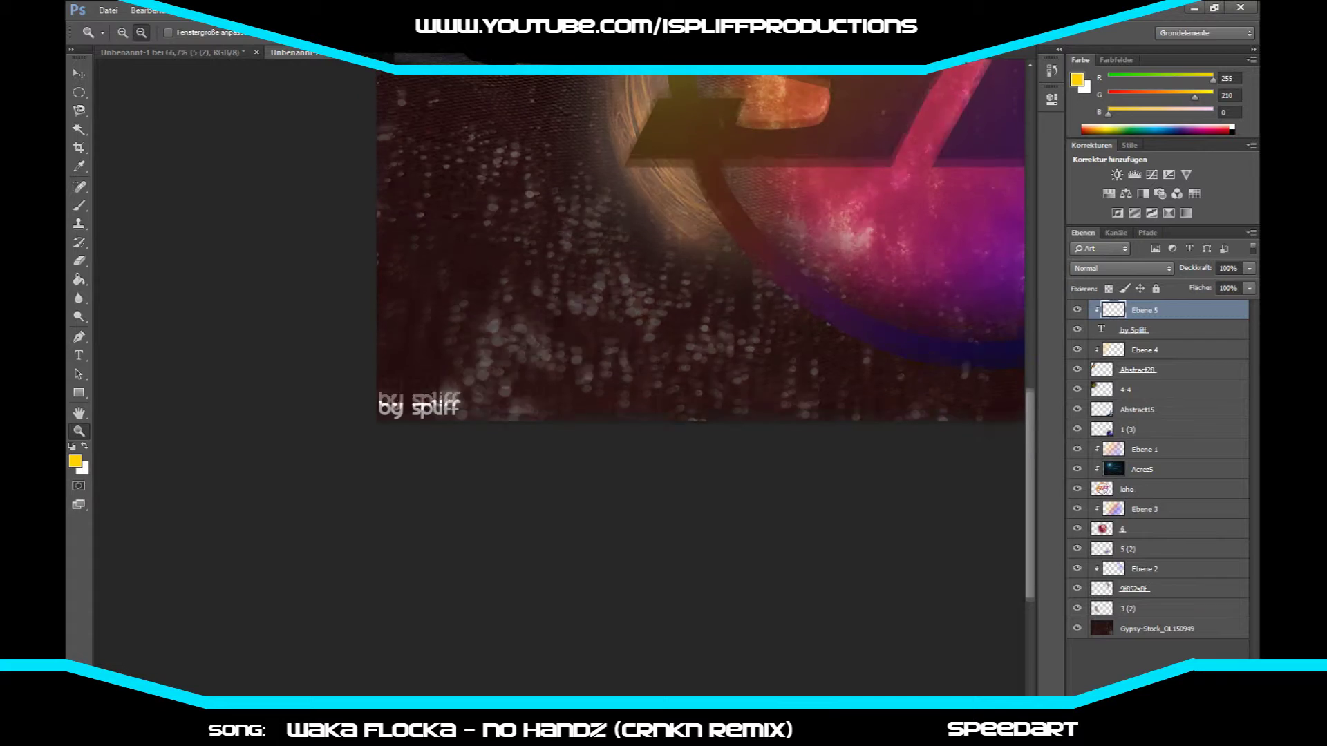
{"action": "right_click", "coordinate": [381, 598]}
{"action": "left_click", "coordinate": [400, 619]}
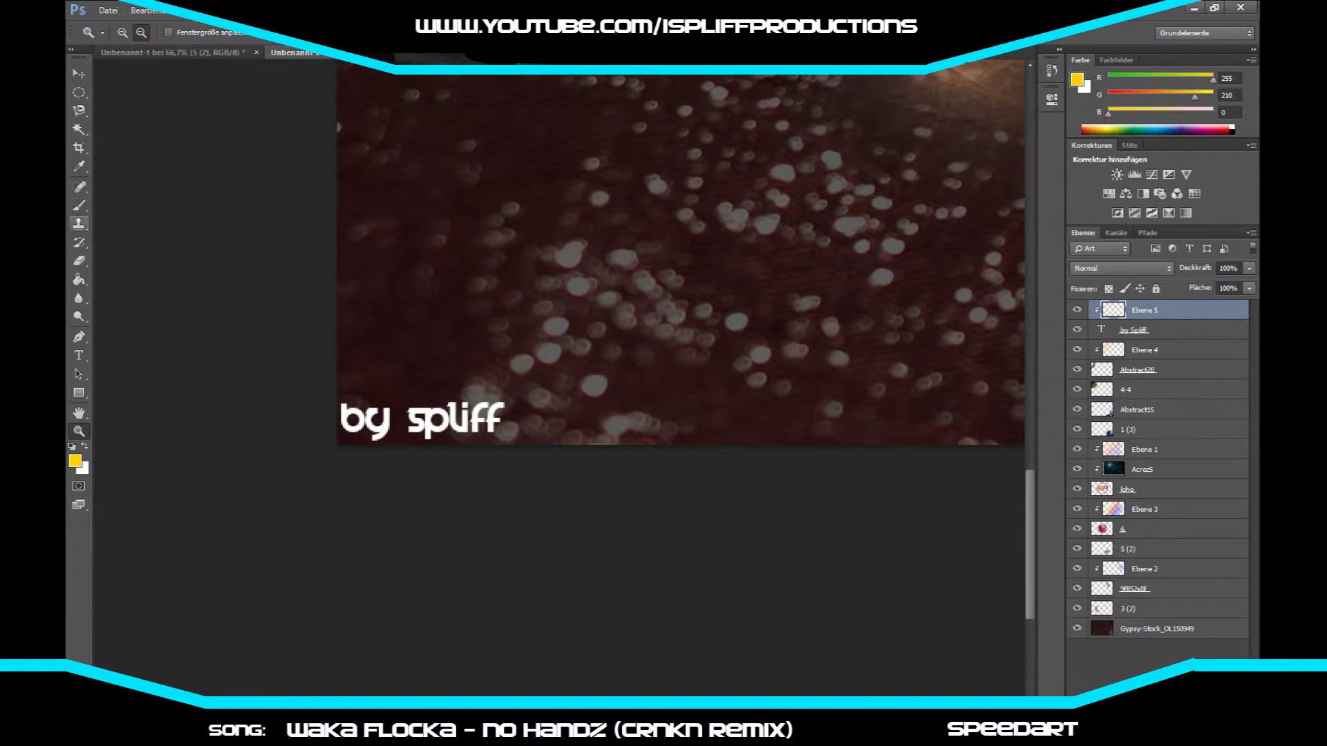
Step: Set the brush size to 91 px
{"action": "key", "text": "b"}
{"action": "left_click", "coordinate": [138, 31]}
{"action": "type", "text": "91"}
{"action": "key", "text": "Return"}
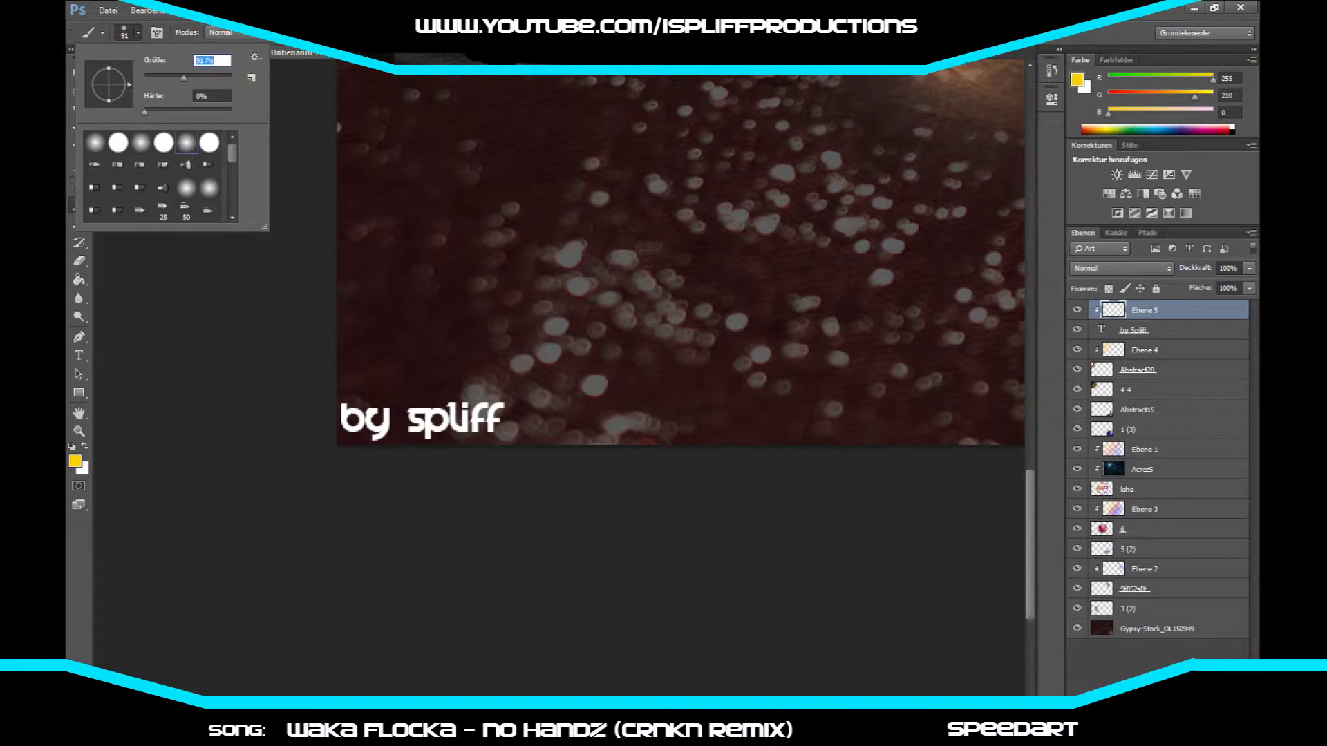
Step: Brush yellow, then orange, over the word 'by' in the signature
{"action": "key", "text": "Return"}
{"action": "left_click_drag", "start_coordinate": [346, 419], "coordinate": [387, 420]}
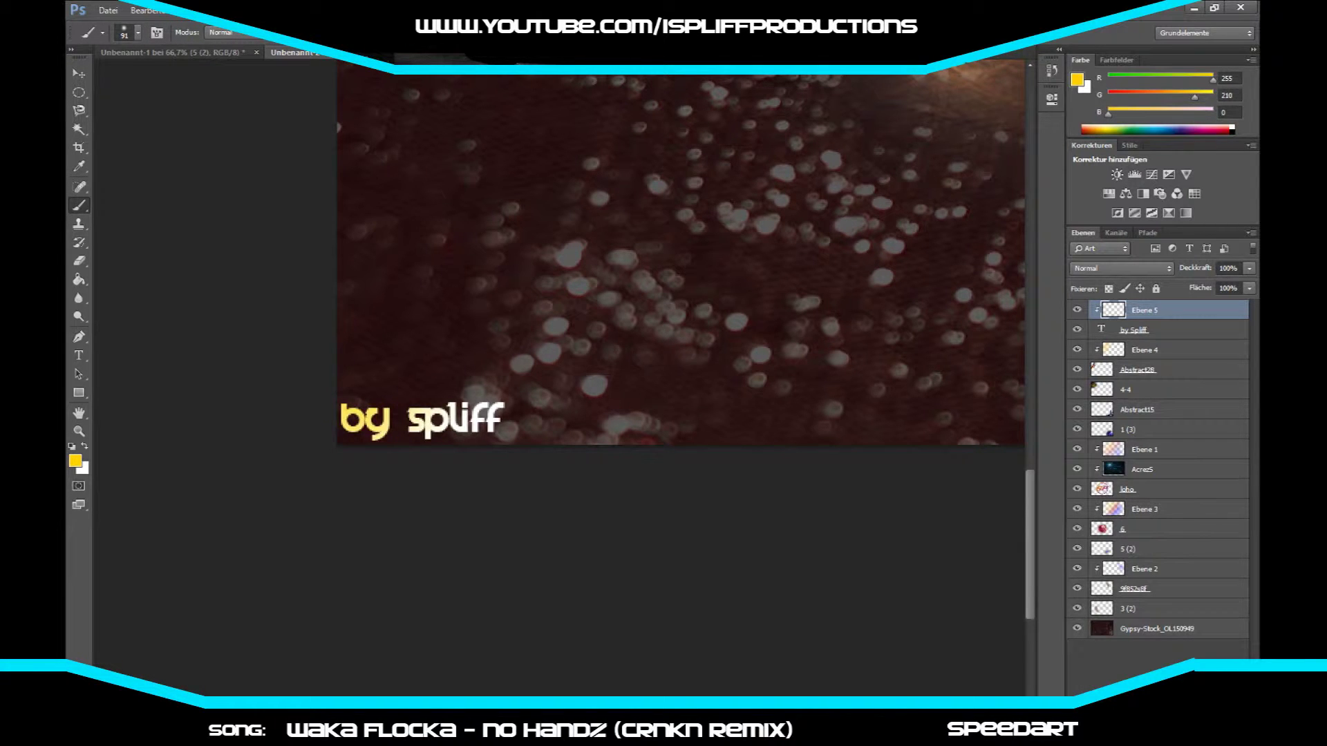
{"action": "left_click", "coordinate": [75, 461]}
{"action": "left_click", "coordinate": [655, 373]}
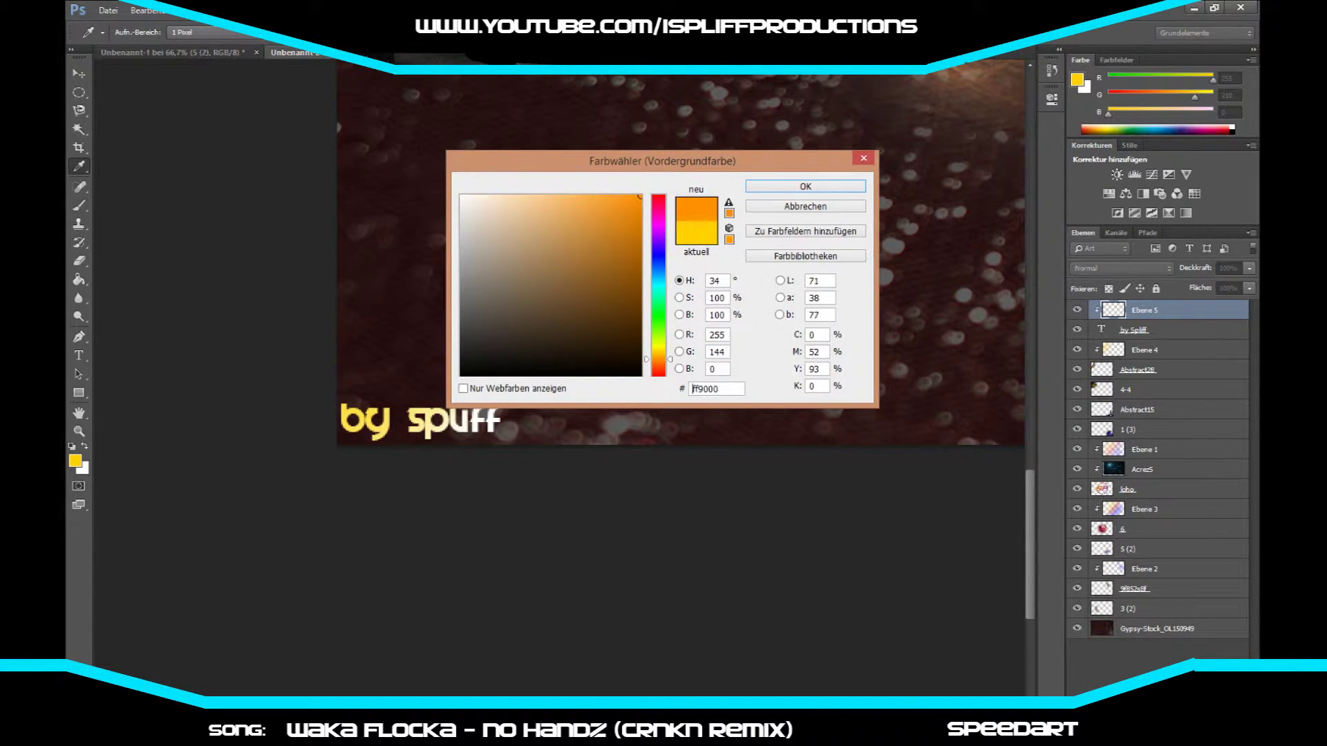
{"action": "left_click", "coordinate": [794, 184]}
{"action": "mouse_move", "coordinate": [463, 420]}
{"action": "left_mouse_down"}
{"action": "mouse_move", "coordinate": [345, 420]}
{"action": "mouse_move", "coordinate": [503, 420]}
{"action": "left_mouse_up"}
Step: Choose red as the foreground colour and paint it over 'spliff'
{"action": "left_click", "coordinate": [74, 461]}
{"action": "left_click", "coordinate": [655, 378]}
{"action": "left_click", "coordinate": [799, 184]}
{"action": "left_click", "coordinate": [74, 460]}
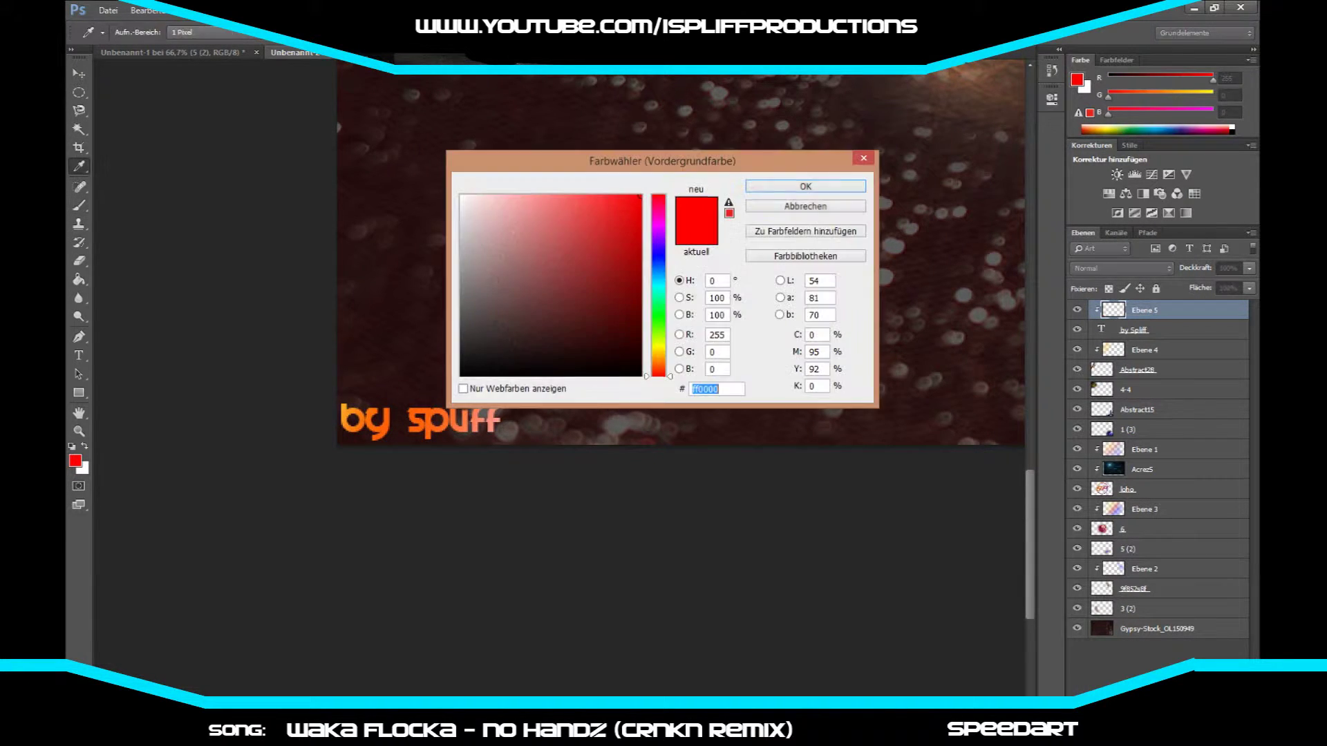
{"action": "left_click", "coordinate": [797, 179]}
{"action": "left_click_drag", "start_coordinate": [408, 420], "coordinate": [504, 420]}
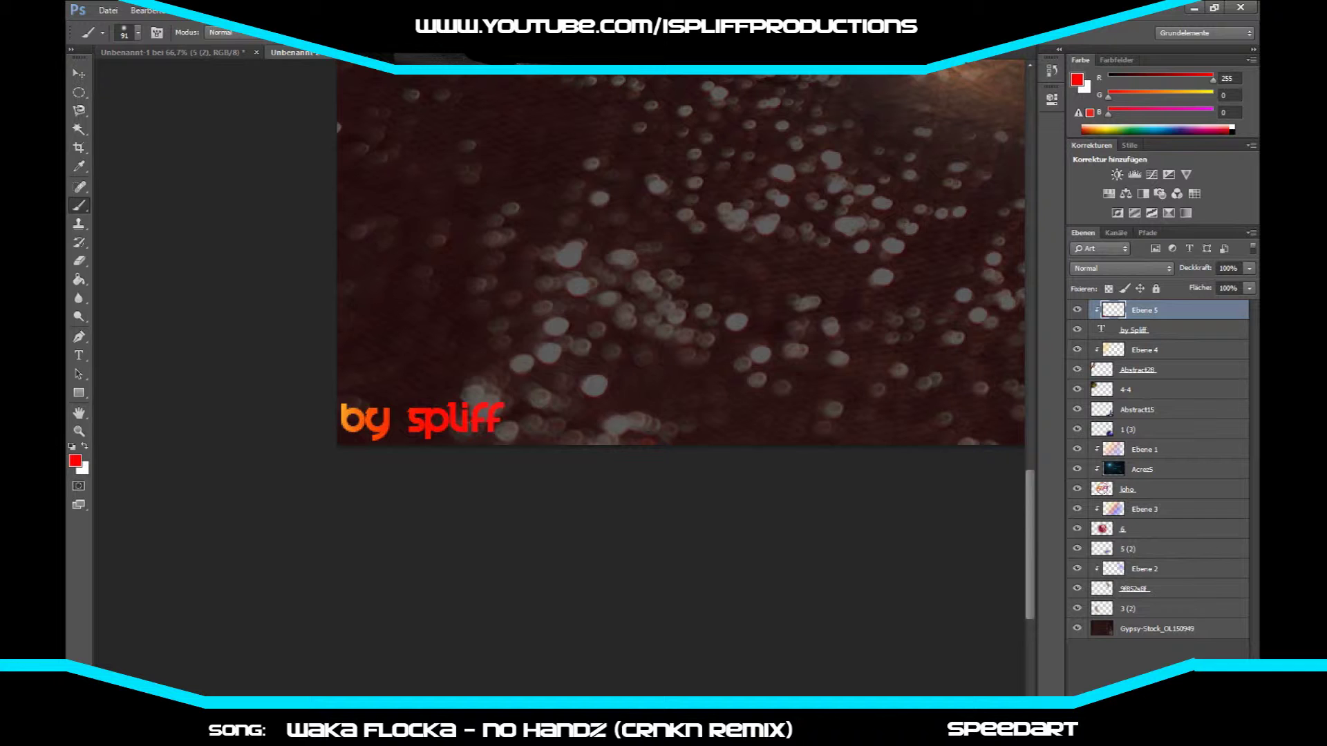
Step: Change the foreground colour to purple, then to a bluer violet
{"action": "left_click", "coordinate": [74, 460]}
{"action": "left_click", "coordinate": [657, 237]}
{"action": "left_click", "coordinate": [800, 184]}
{"action": "left_click", "coordinate": [74, 460]}
{"action": "left_click", "coordinate": [657, 245]}
{"action": "left_click", "coordinate": [799, 184]}
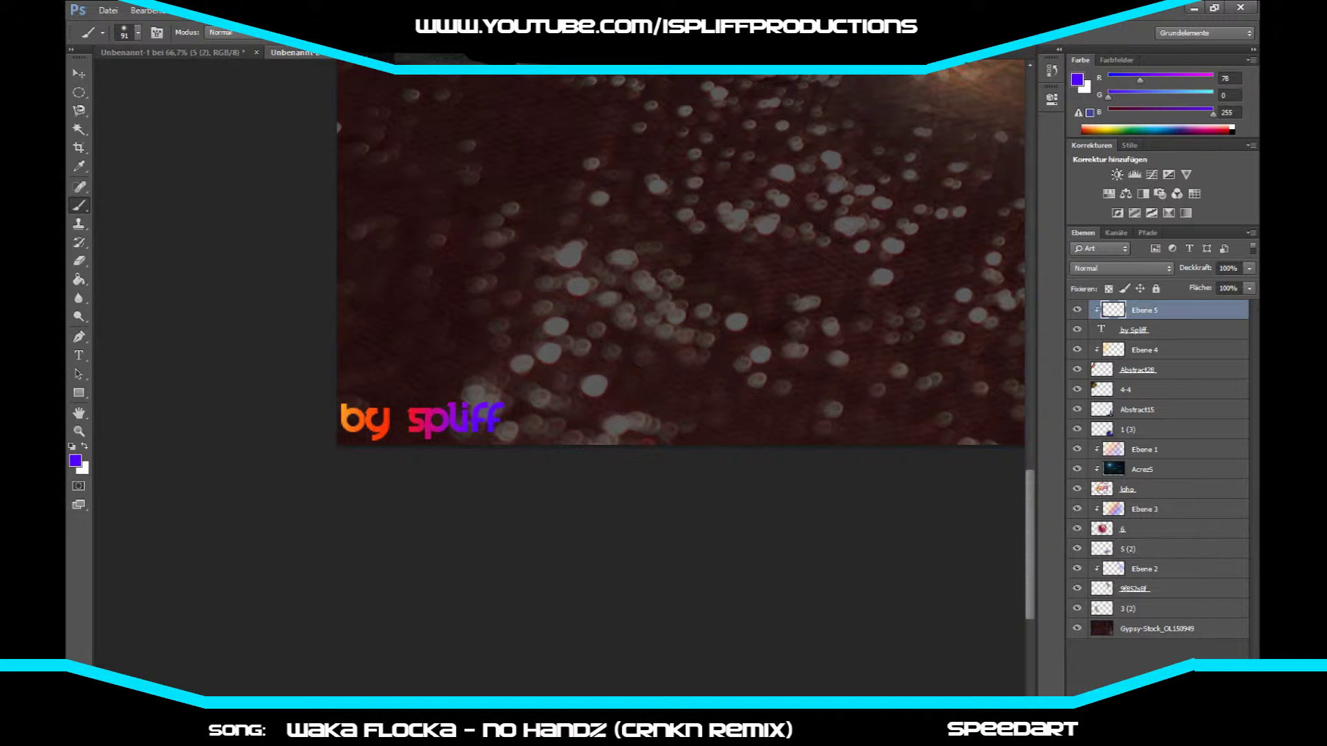
Step: Zoom out so the whole image fits in the window
{"action": "key", "text": "z"}
{"action": "right_click", "coordinate": [548, 341]}
{"action": "left_click", "coordinate": [587, 433]}
{"action": "right_click", "coordinate": [548, 378]}
{"action": "left_click", "coordinate": [594, 388]}
Step: Place image 4-5 scaled across the whole canvas, just above the fabric texture layer
{"action": "scroll", "coordinate": [518, 470], "scroll_direction": "down", "scroll_amount": 5}
{"action": "left_click_drag", "start_coordinate": [605, 425], "coordinate": [559, 382]}
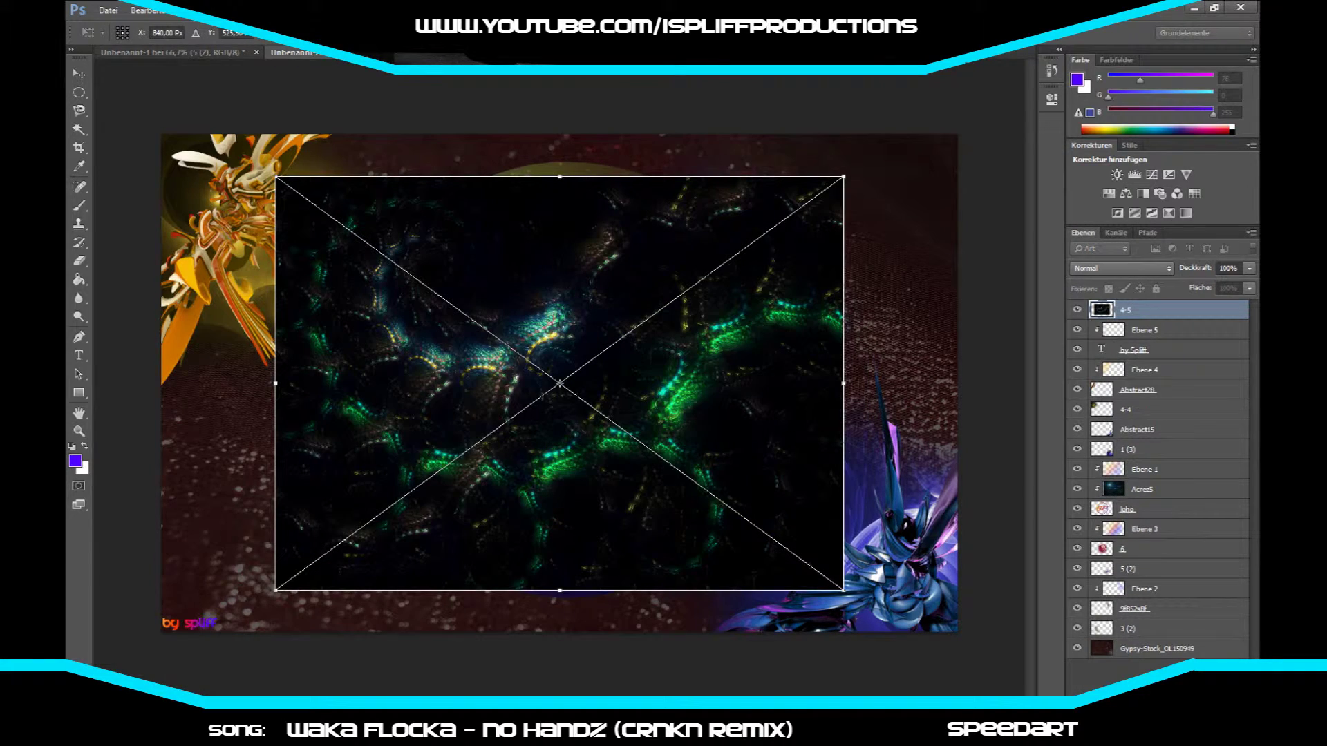
{"action": "left_click_drag", "start_coordinate": [275, 177], "coordinate": [160, 88]}
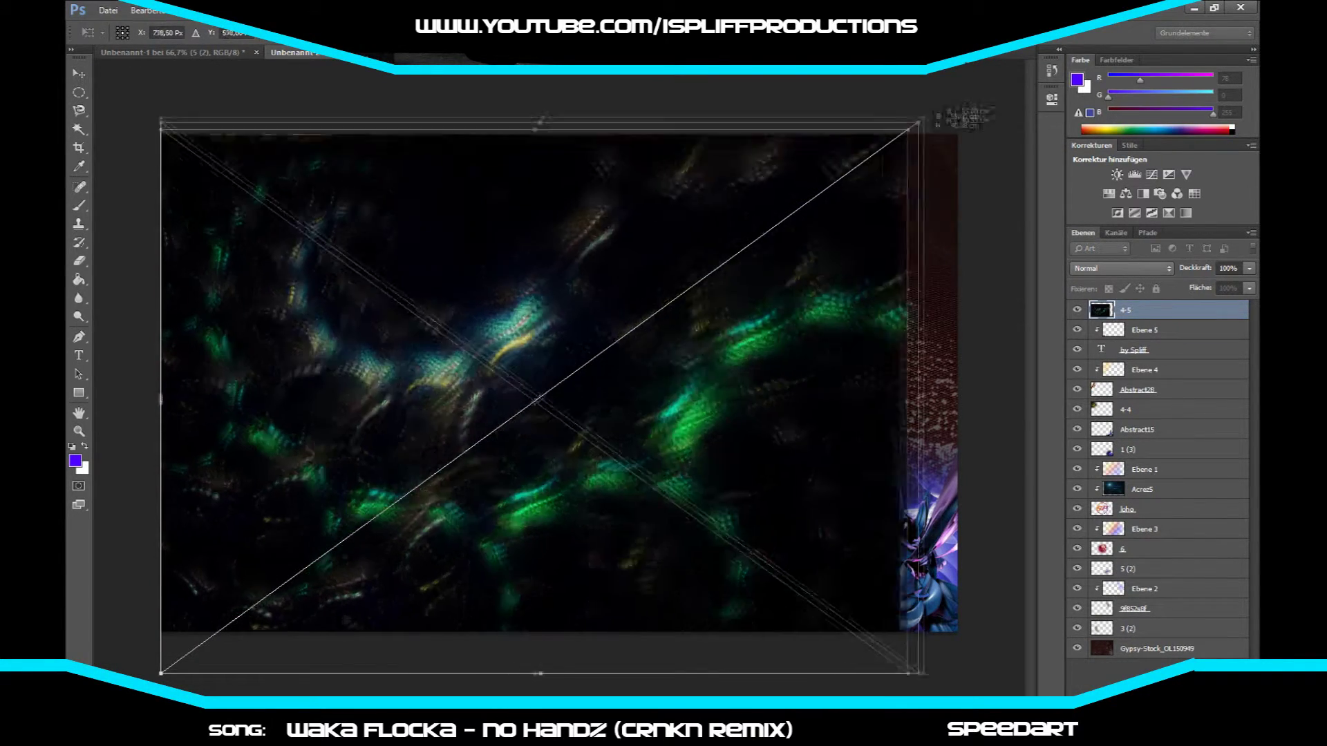
{"action": "right_click", "coordinate": [769, 361]}
{"action": "left_click", "coordinate": [812, 369]}
{"action": "left_click_drag", "start_coordinate": [1112, 309], "coordinate": [1113, 639]}
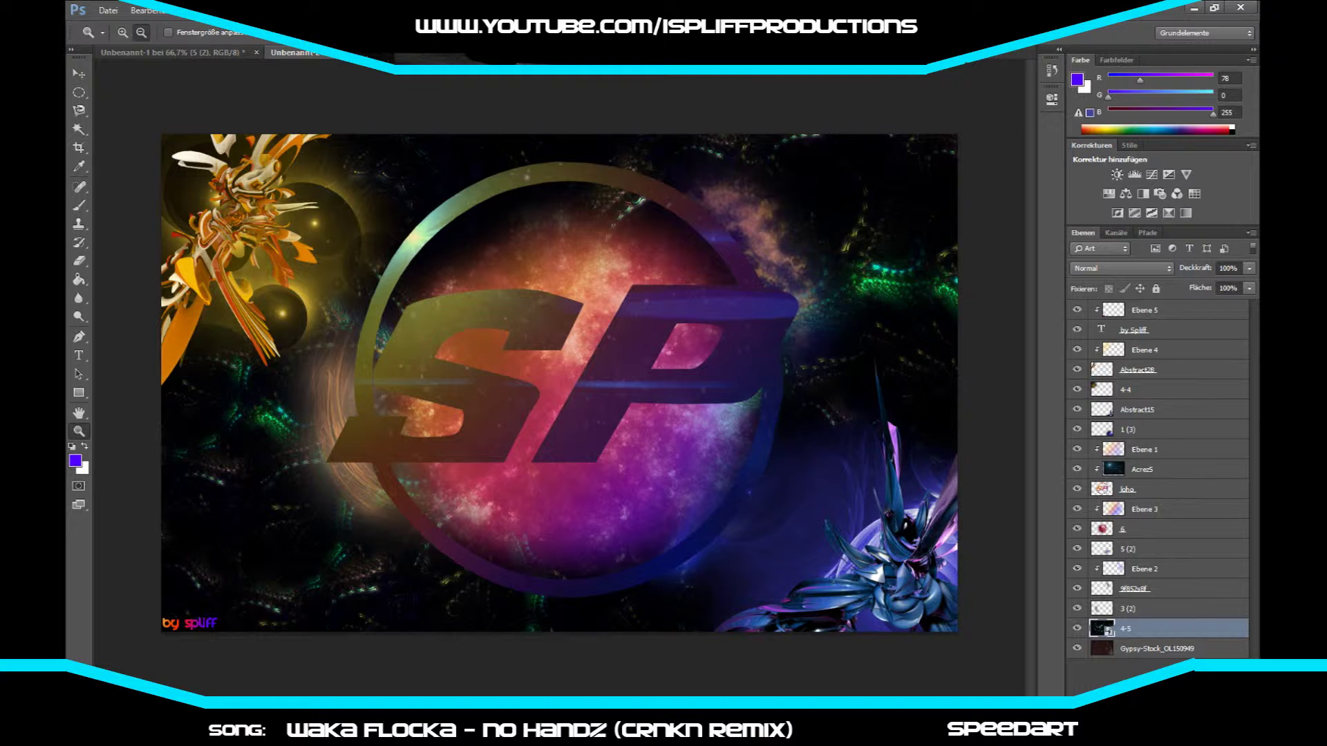
{"action": "key", "text": "v"}
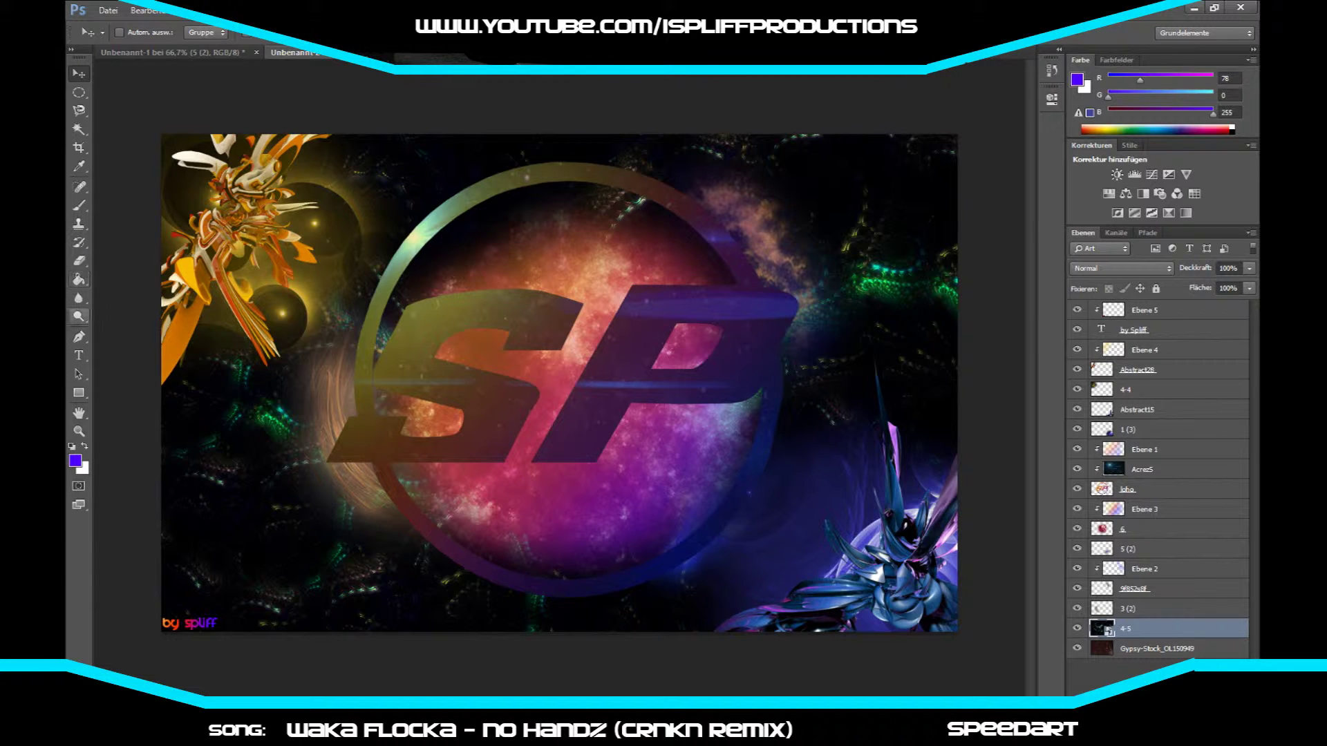
{"action": "left_click", "coordinate": [79, 205]}
Step: Rasterize layer 4-5 and apply Hue/Saturation with Saturation +38, Lightness -36
{"action": "left_click", "coordinate": [456, 346]}
{"action": "key", "text": "Return"}
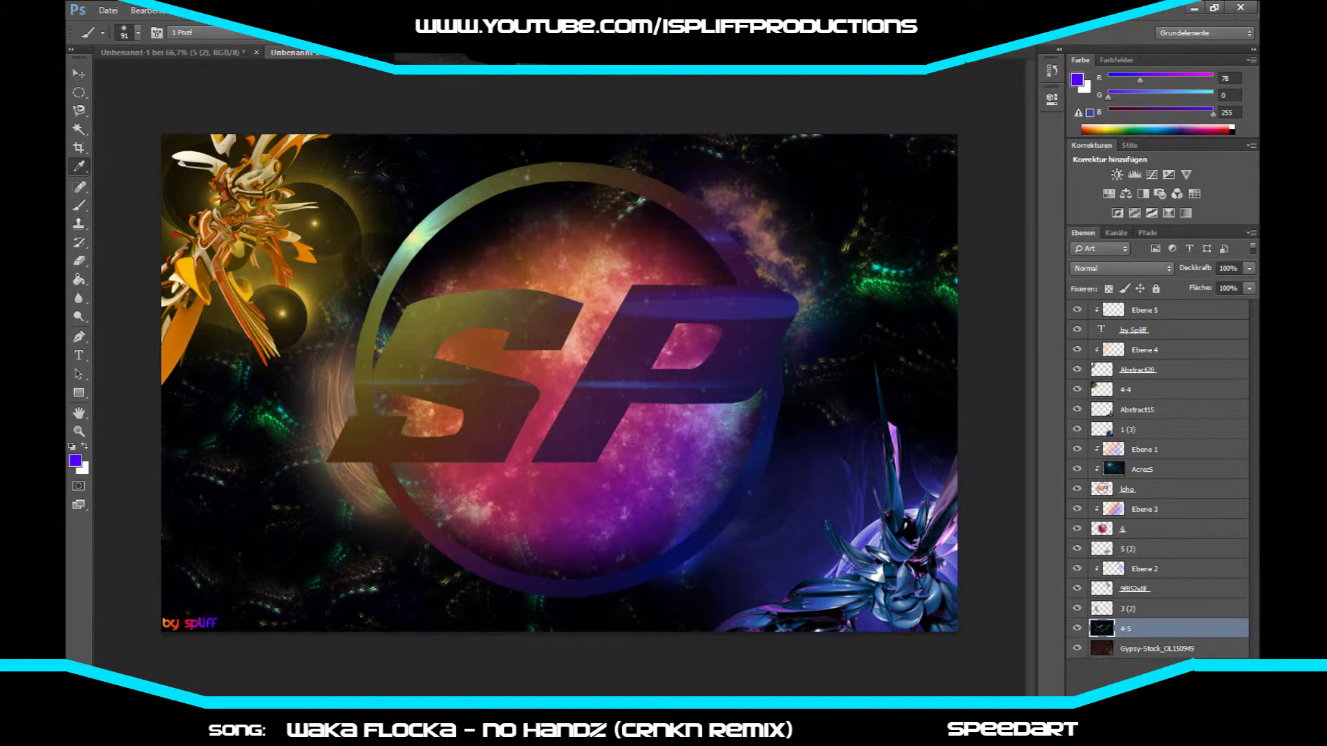
{"action": "key", "text": "ctrl+alt+u"}
{"action": "left_click_drag", "start_coordinate": [588, 342], "coordinate": [537, 445]}
{"action": "left_click_drag", "start_coordinate": [467, 608], "coordinate": [470, 608]}
{"action": "left_click_drag", "start_coordinate": [496, 574], "coordinate": [524, 574]}
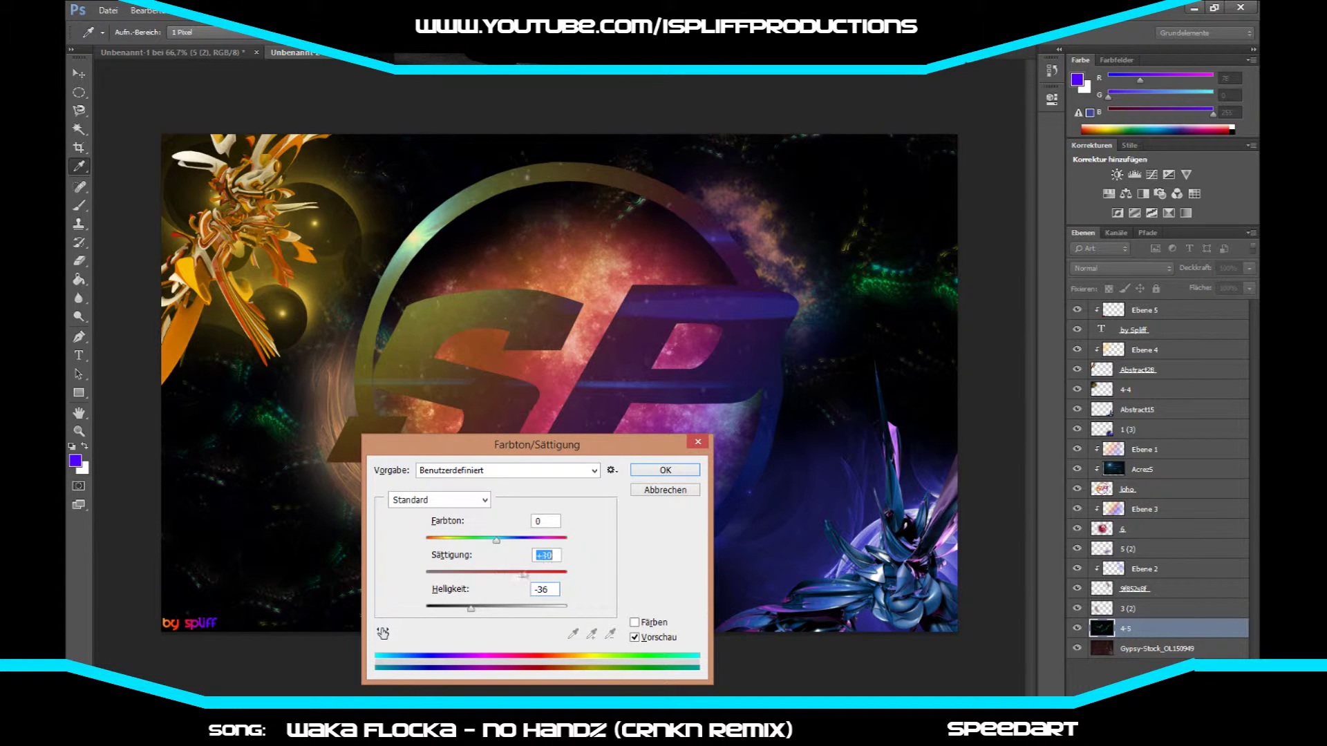
{"action": "key", "text": "Return"}
Step: Brush purple with a soft brush across the top-right of the background
{"action": "left_click", "coordinate": [137, 31]}
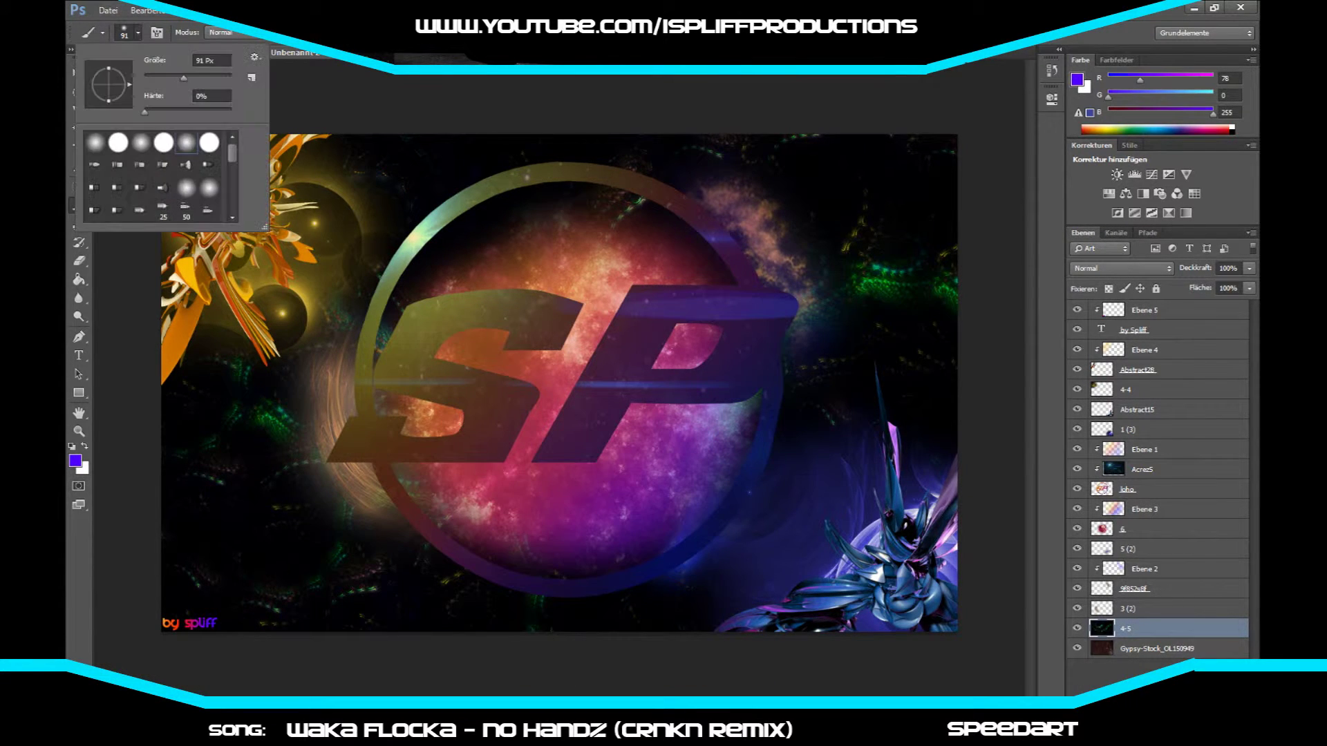
{"action": "key", "text": "Escape"}
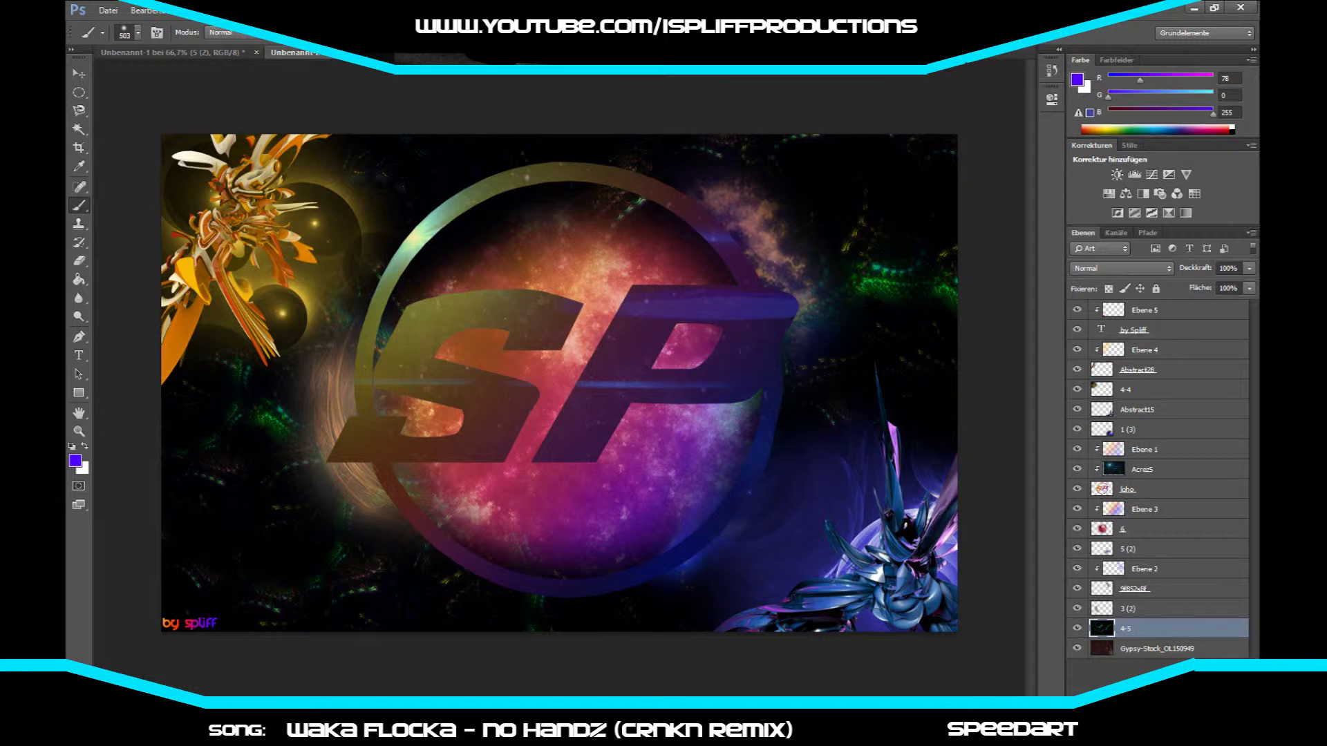
{"action": "key", "text": "i"}
{"action": "left_click", "coordinate": [76, 460]}
{"action": "key", "text": "Return"}
{"action": "key", "text": "b"}
{"action": "left_click", "coordinate": [75, 460]}
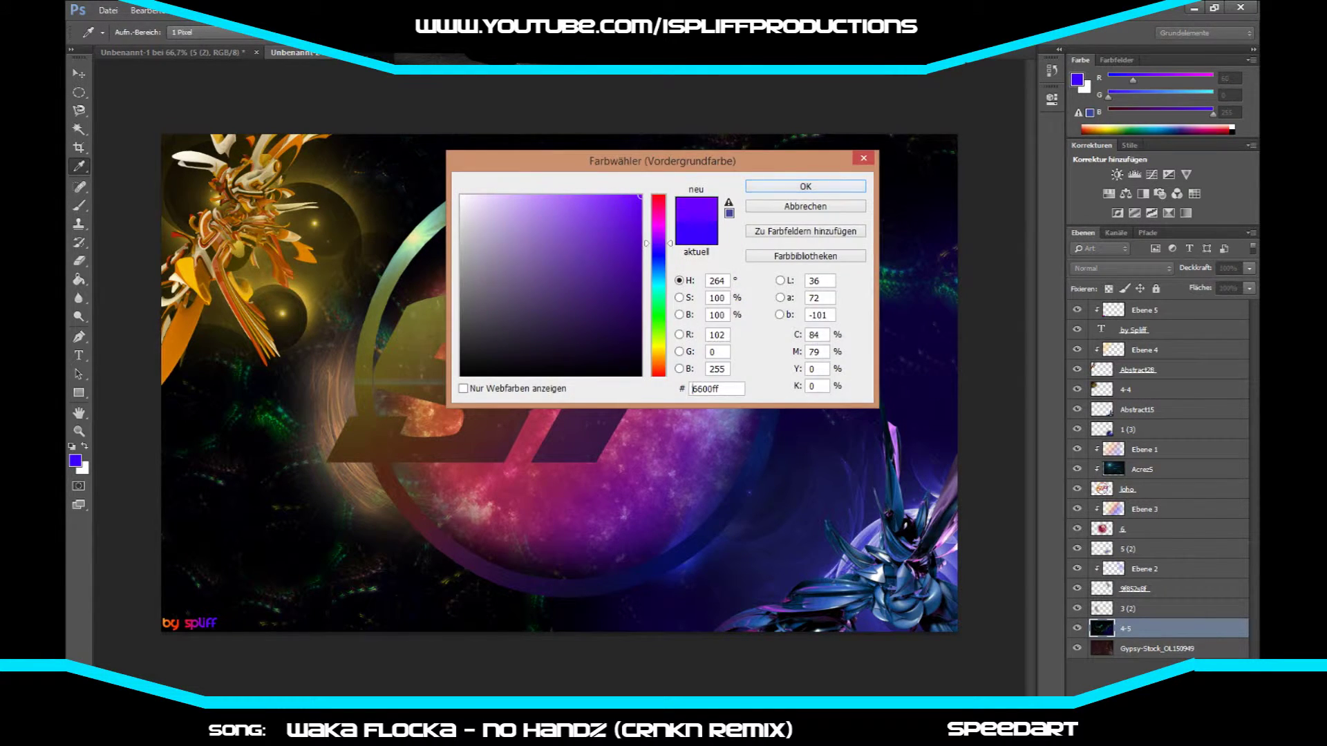
{"action": "key", "text": "Return"}
{"action": "left_click_drag", "start_coordinate": [864, 180], "coordinate": [899, 360]}
Step: Wash red and then orange diagonally across the background
{"action": "left_click", "coordinate": [76, 460]}
{"action": "left_click", "coordinate": [657, 197]}
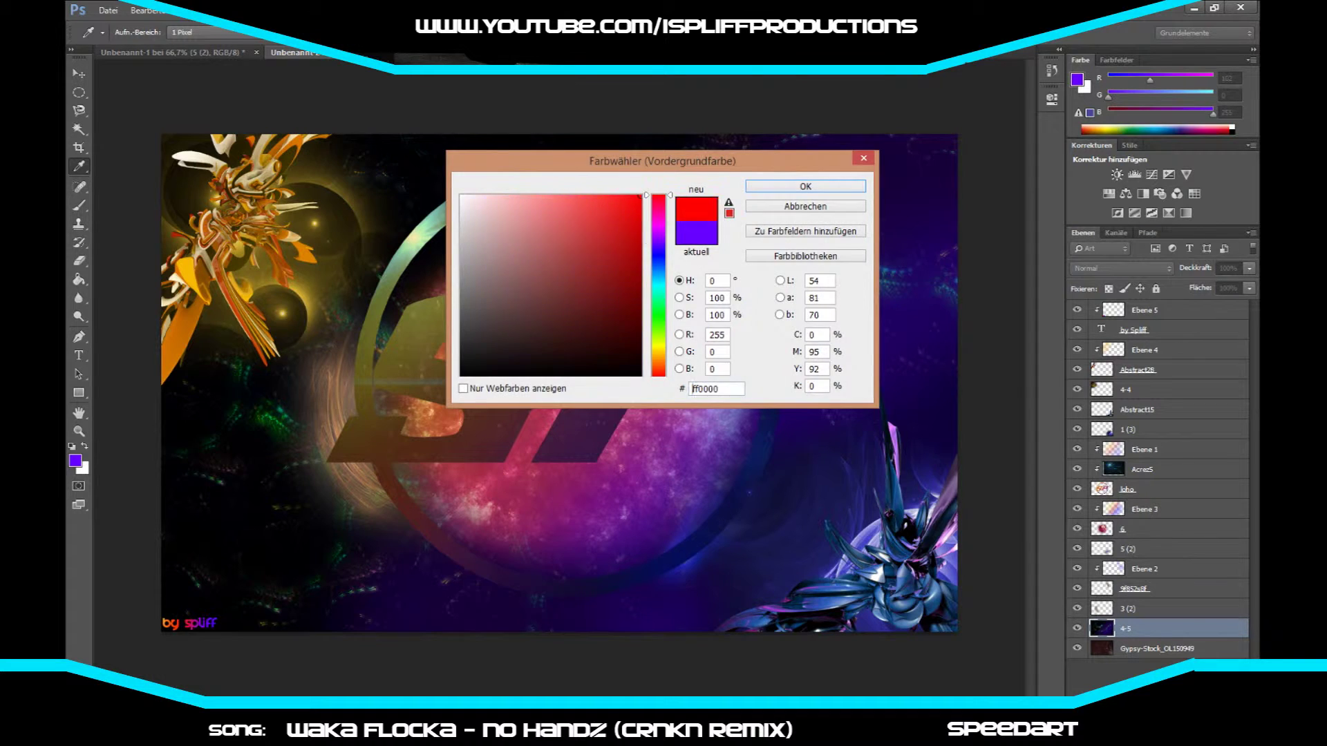
{"action": "key", "text": "Return"}
{"action": "left_click_drag", "start_coordinate": [863, 173], "coordinate": [276, 552]}
{"action": "left_click", "coordinate": [75, 461]}
{"action": "left_click", "coordinate": [655, 359]}
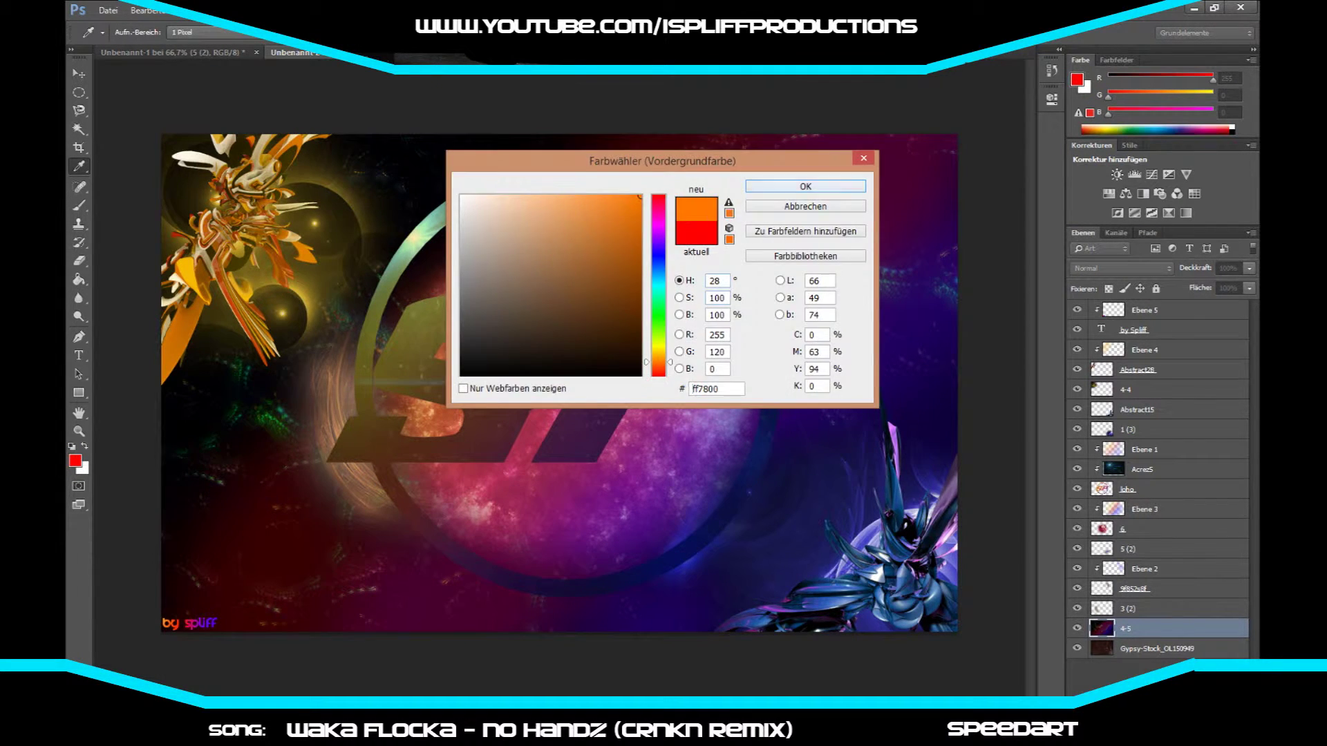
{"action": "key", "text": "Return"}
{"action": "left_click_drag", "start_coordinate": [691, 159], "coordinate": [208, 553]}
Step: Brush bright yellow onto the background's left side and lower the layer's opacity
{"action": "left_click", "coordinate": [75, 460]}
{"action": "left_click", "coordinate": [656, 349]}
{"action": "key", "text": "Return"}
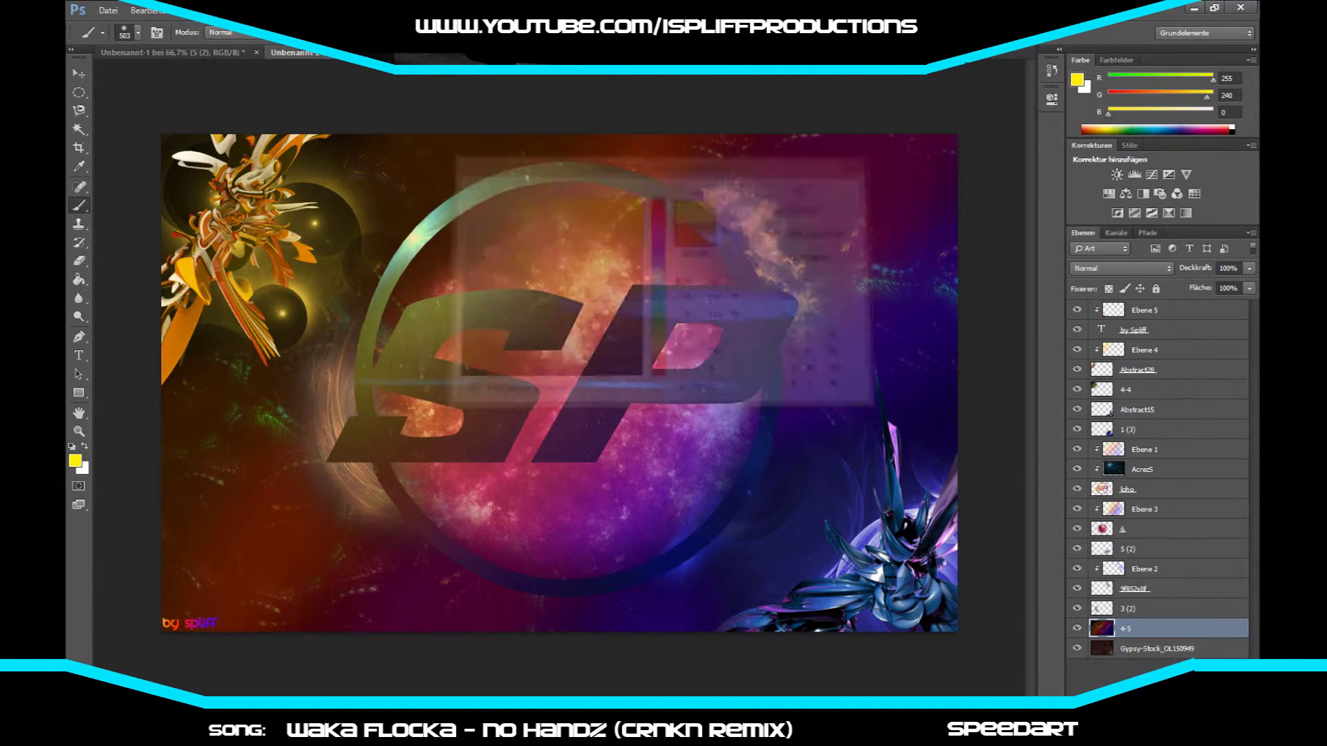
{"action": "left_click_drag", "start_coordinate": [484, 173], "coordinate": [207, 553]}
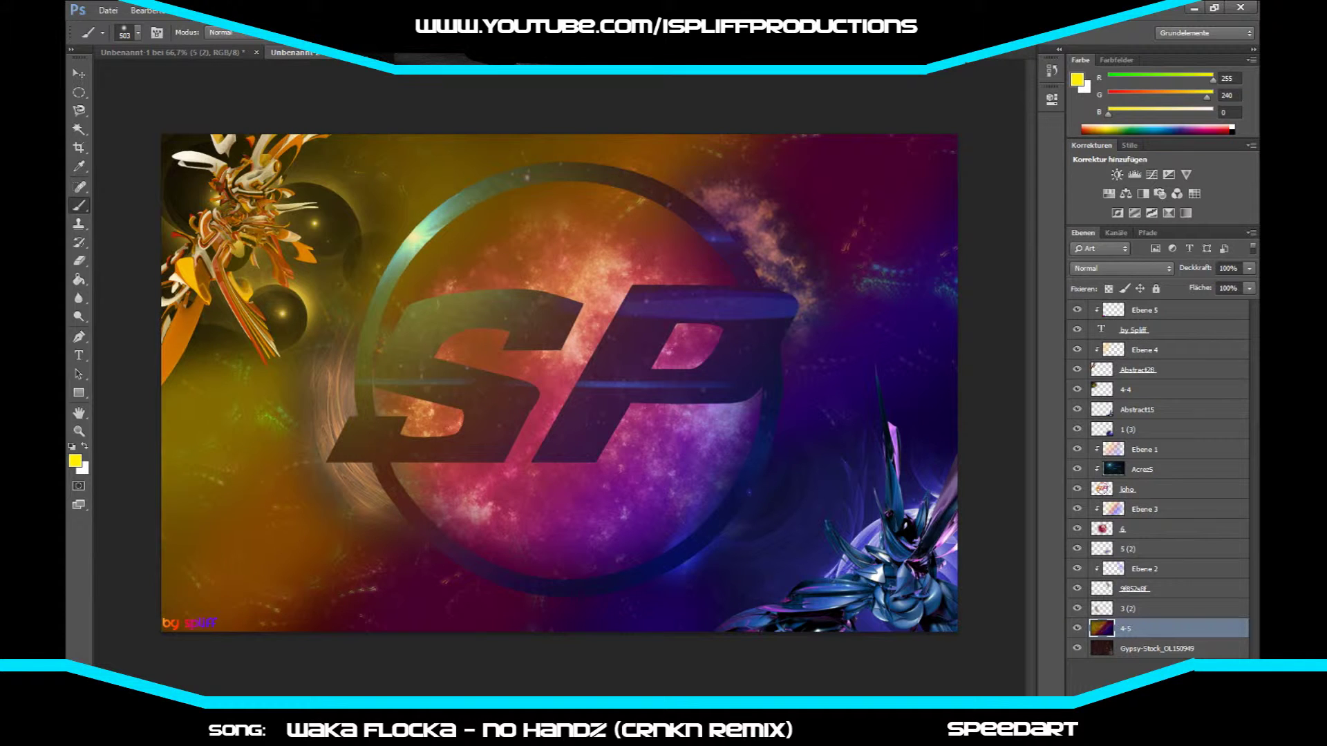
{"action": "mouse_move", "coordinate": [1248, 268]}
{"action": "left_mouse_down"}
{"action": "mouse_move", "coordinate": [1246, 284]}
{"action": "mouse_move", "coordinate": [1224, 284]}
{"action": "left_mouse_up"}
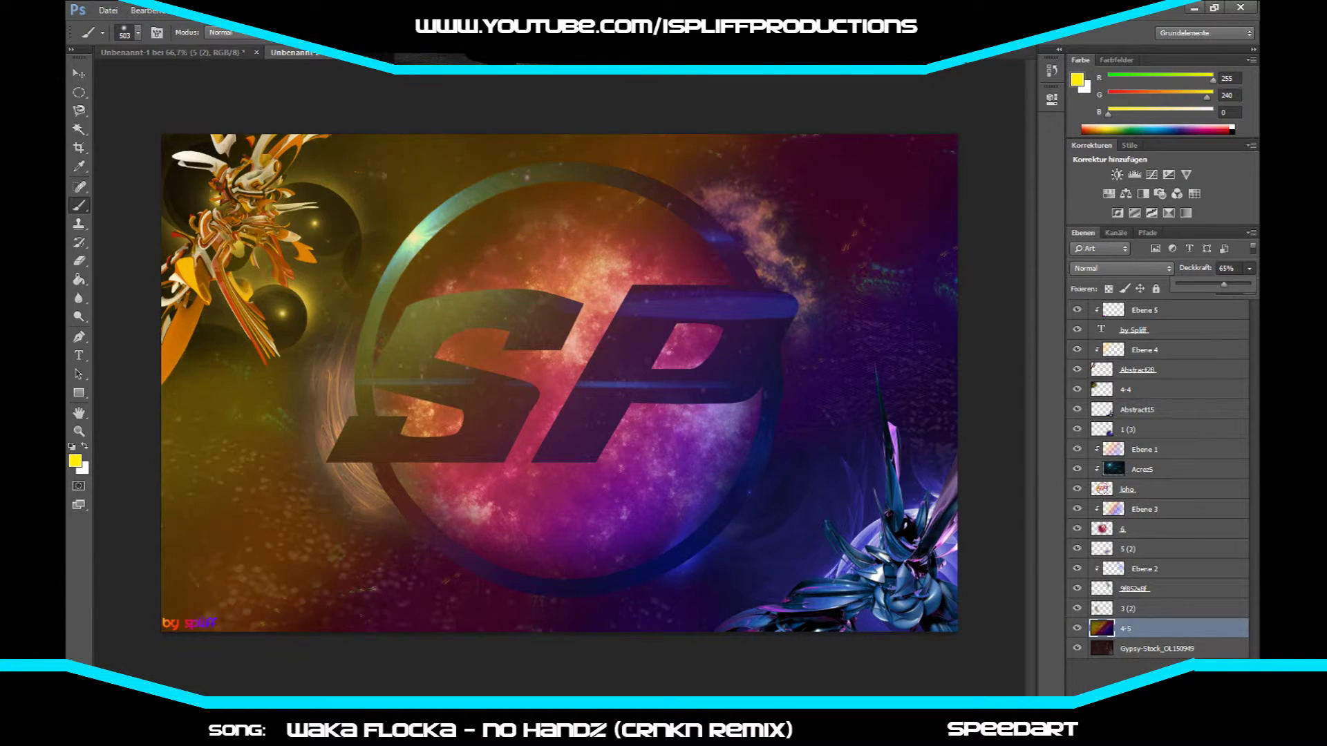
Step: Group the loho logo with its clipped layers into Gruppe 1, keeping Ebene 1 clipped
{"action": "left_click", "coordinate": [1147, 489]}
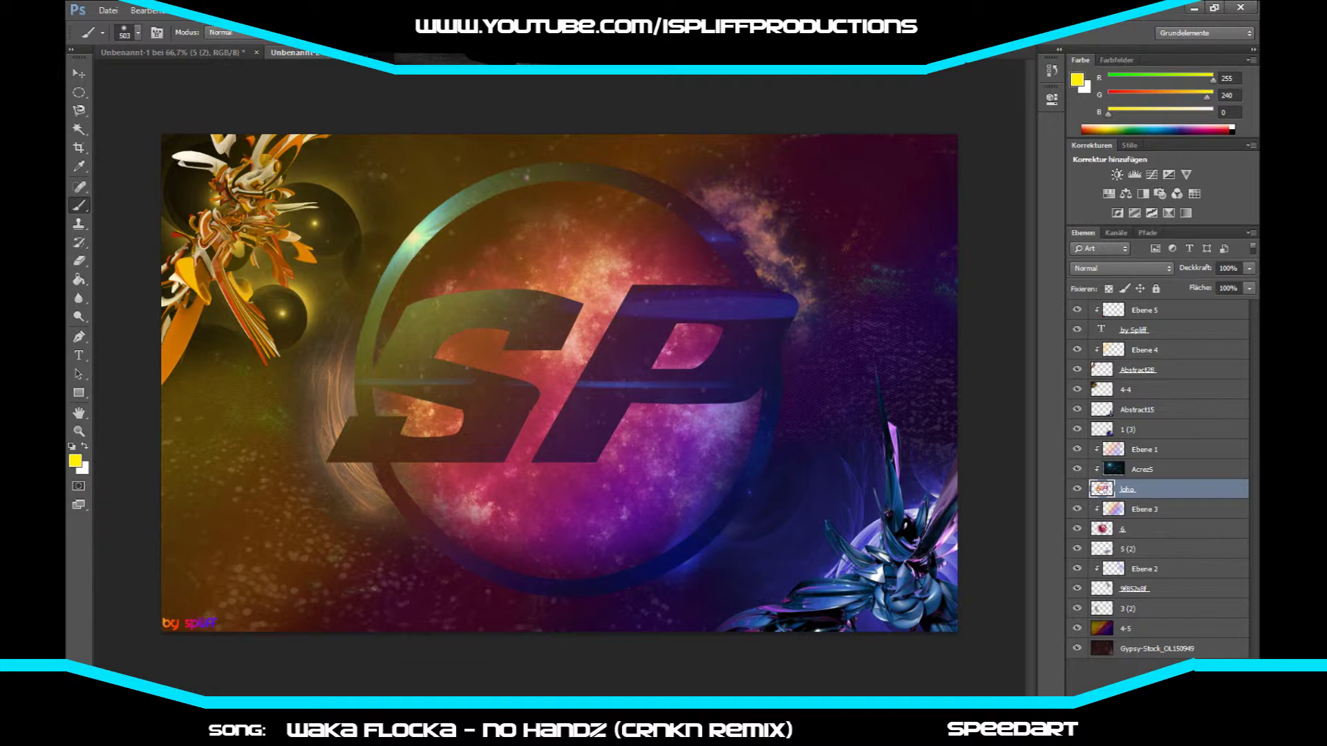
{"action": "key", "text": "ctrl+g"}
{"action": "key", "text": "alt+bracketleft"}
{"action": "key", "text": "ctrl+alt+g"}
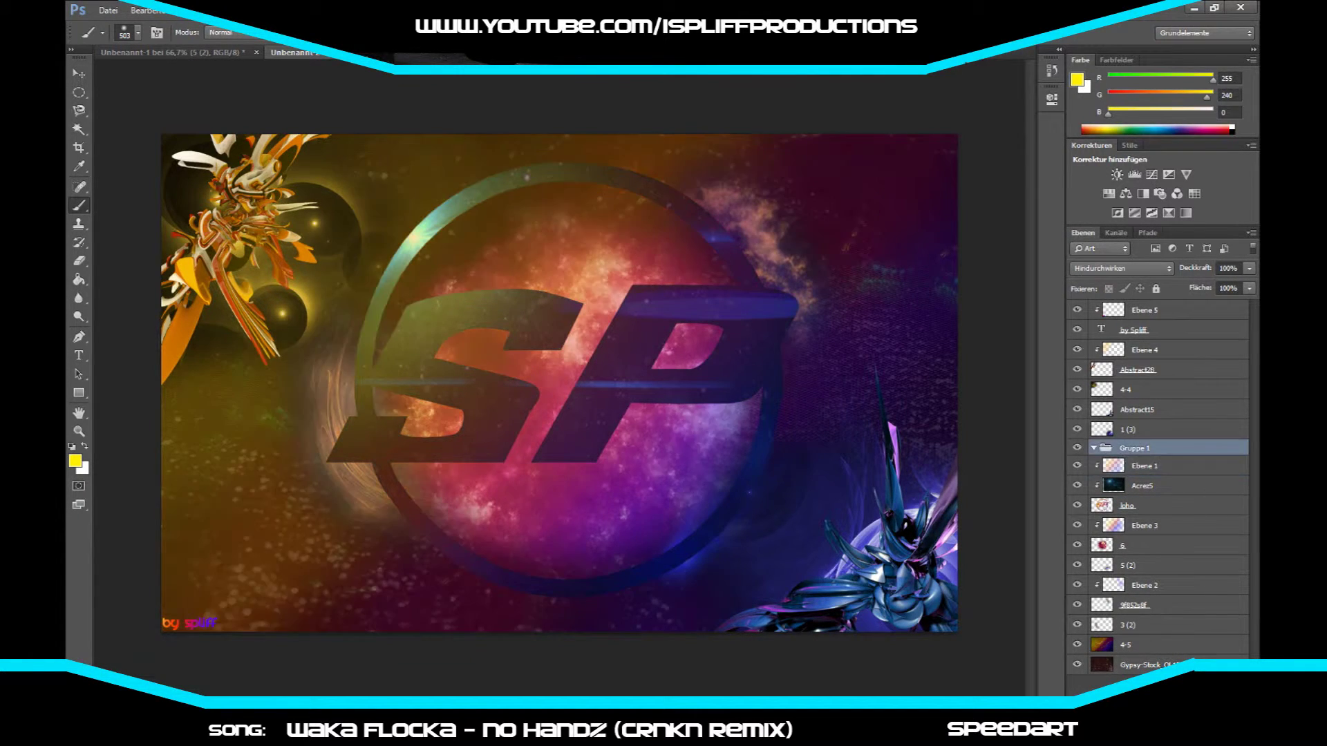
{"action": "key", "text": "ctrl+z"}
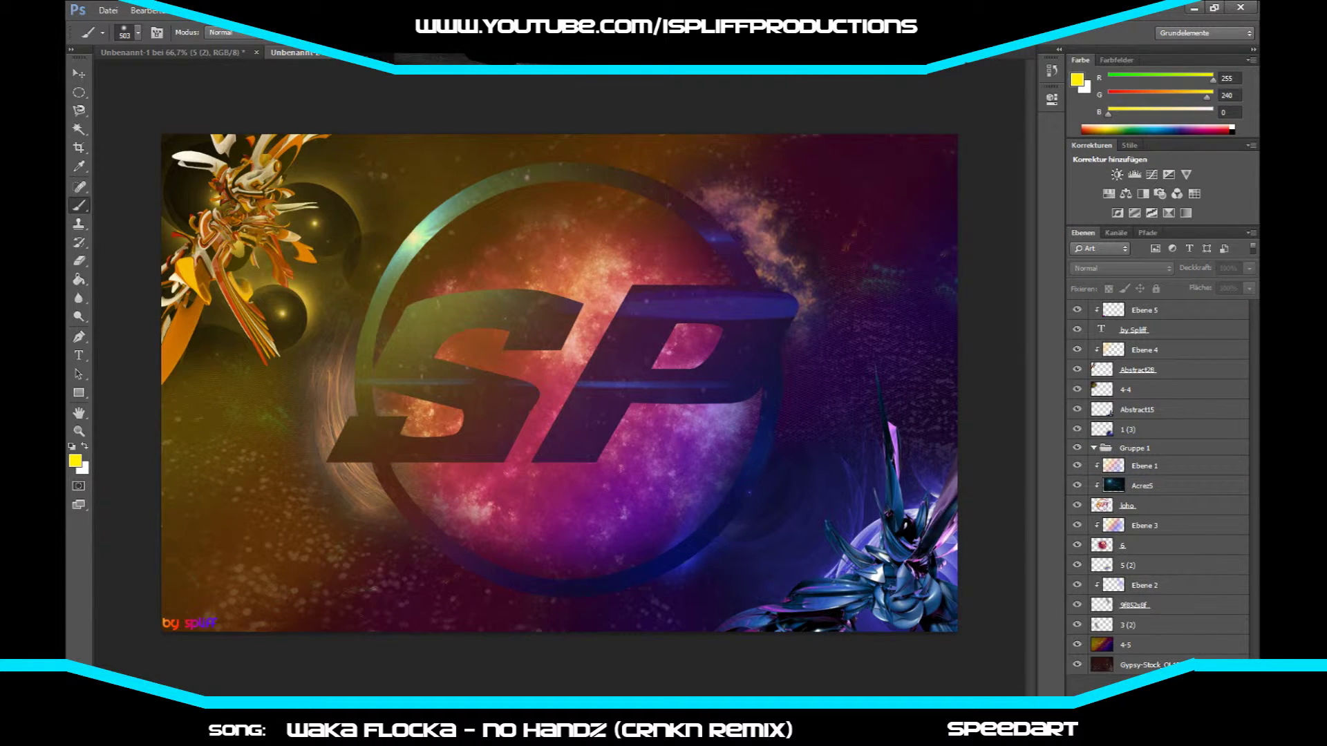
Step: Lower the opacity of the Ebene 1 overlay layer
{"action": "left_click", "coordinate": [1175, 505]}
{"action": "left_click", "coordinate": [1161, 465]}
{"action": "left_click", "coordinate": [1249, 269]}
{"action": "left_click_drag", "start_coordinate": [1255, 284], "coordinate": [1207, 284]}
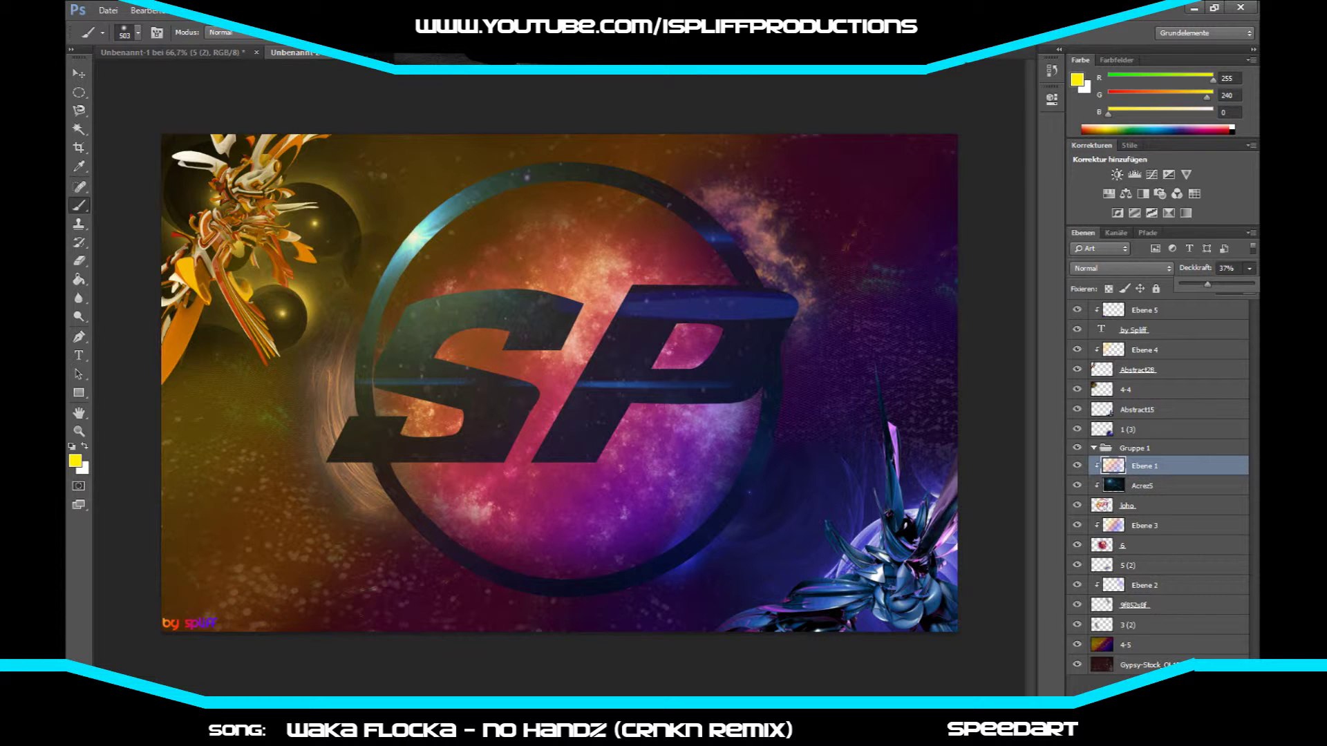
{"action": "right_click", "coordinate": [1147, 466]}
{"action": "key", "text": "Escape"}
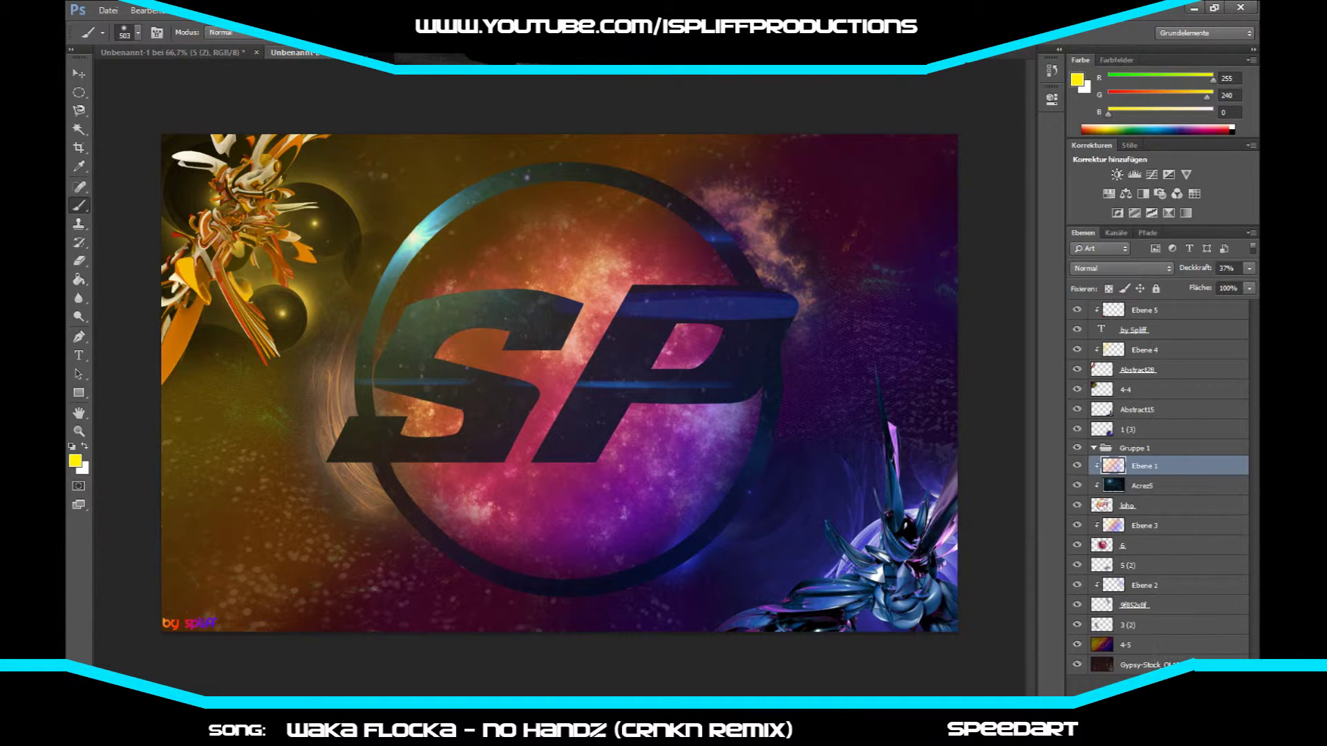
Step: In loho's Blending Options, turn off the bevel contour and add a 1 px black stroke
{"action": "left_click", "coordinate": [1147, 505]}
{"action": "right_click", "coordinate": [1148, 505]}
{"action": "left_click", "coordinate": [930, 189]}
{"action": "mouse_move", "coordinate": [677, 133]}
{"action": "left_mouse_down"}
{"action": "mouse_move", "coordinate": [885, 584]}
{"action": "mouse_move", "coordinate": [890, 427]}
{"action": "left_mouse_up"}
{"action": "left_click", "coordinate": [643, 516]}
{"action": "left_click", "coordinate": [633, 546]}
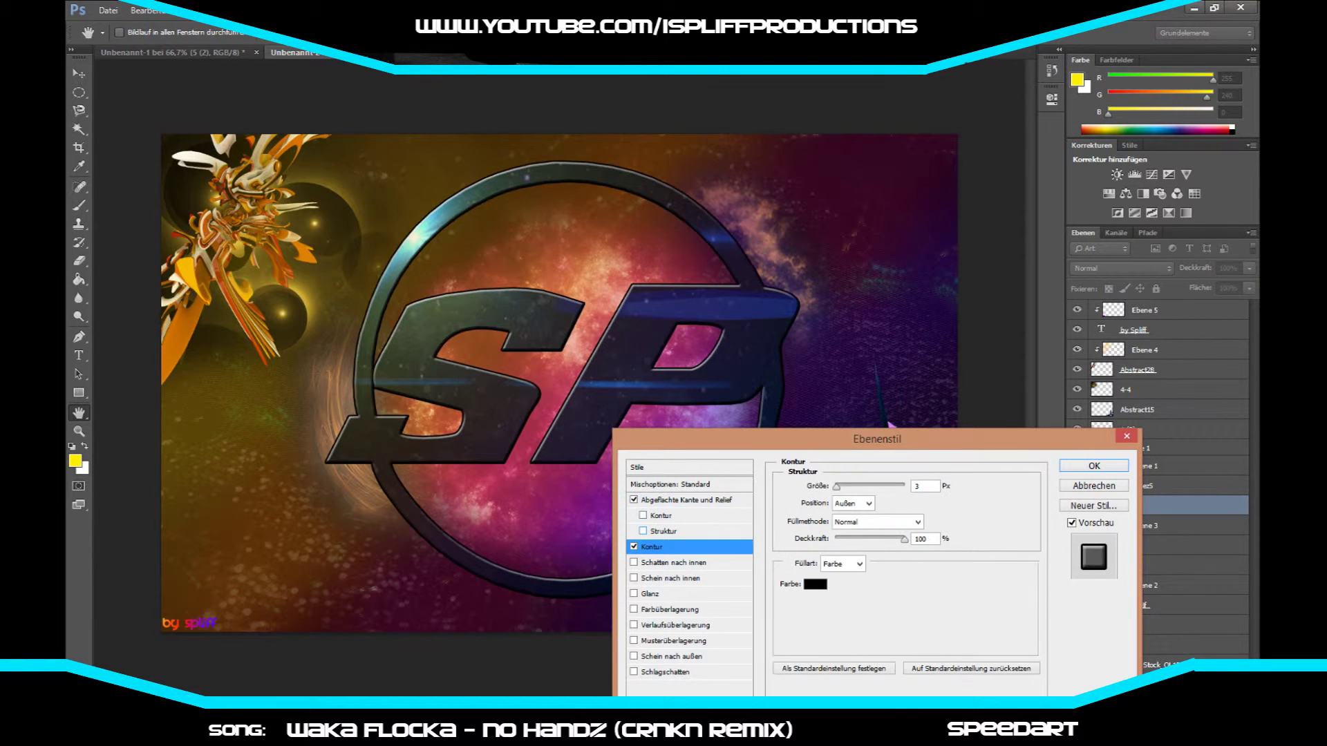
{"action": "type", "text": "1"}
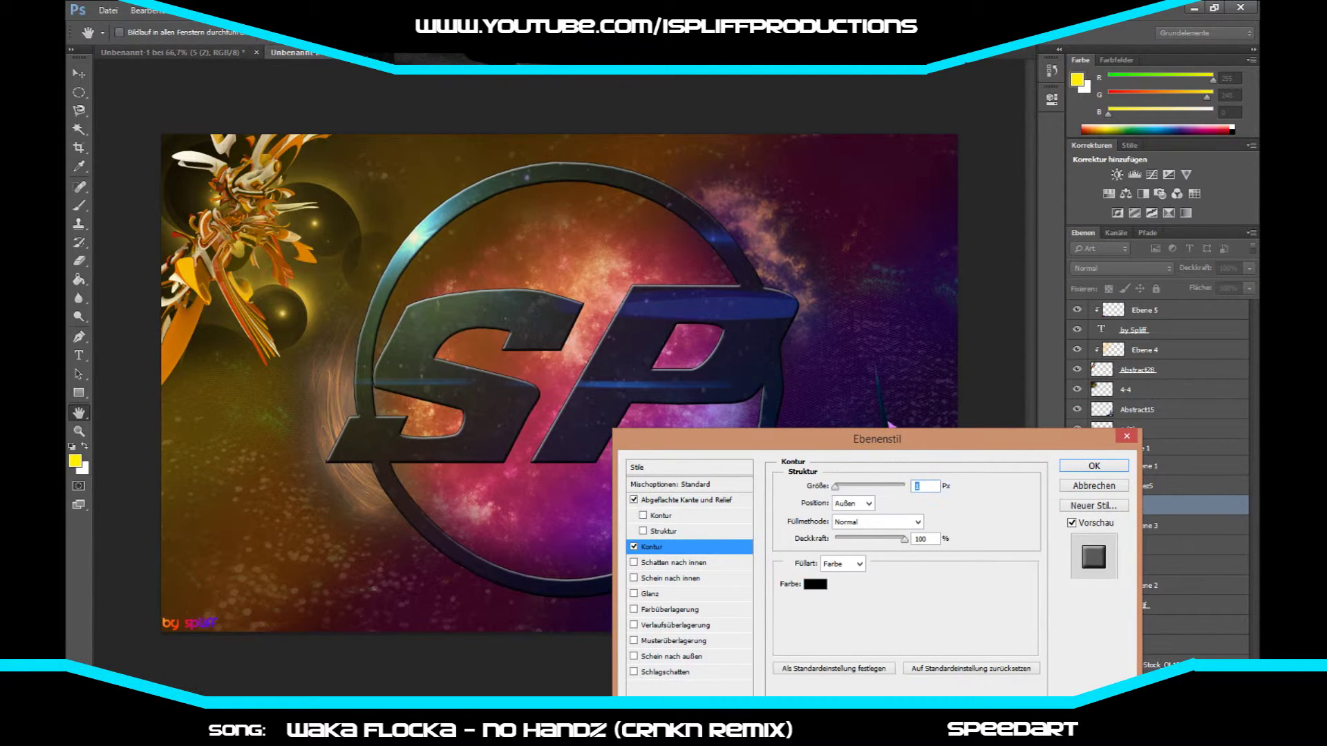
Step: Add an outer glow with a black-to-white gradient and cone contour, then apply the styles
{"action": "left_click", "coordinate": [670, 656]}
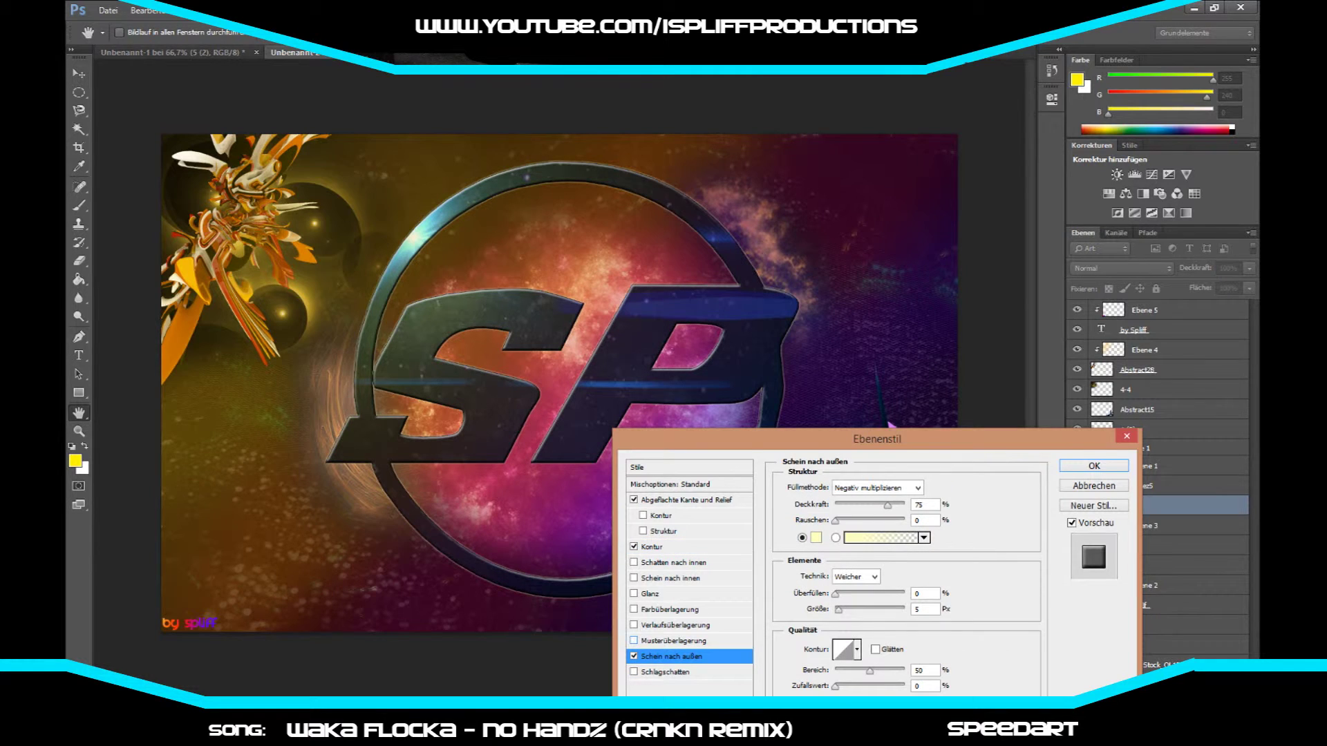
{"action": "left_click", "coordinate": [924, 538]}
{"action": "left_click", "coordinate": [861, 565]}
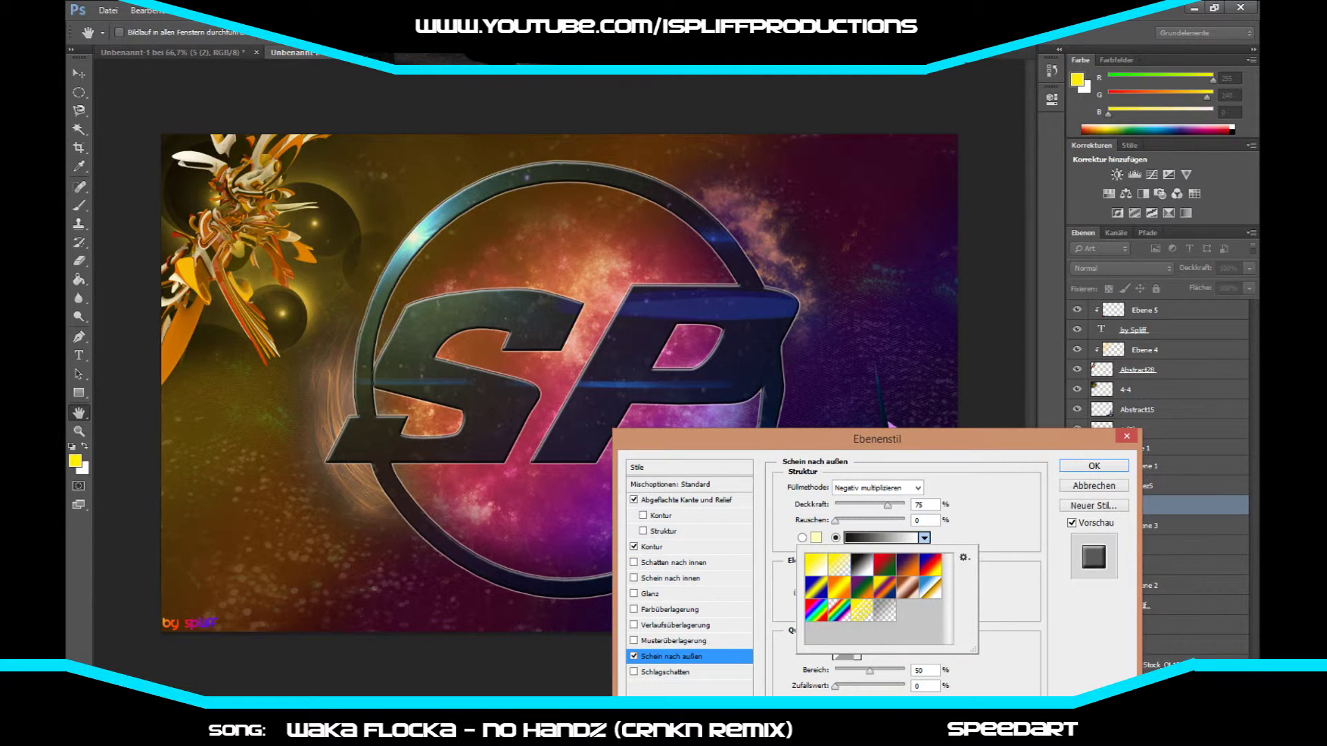
{"action": "left_click", "coordinate": [877, 438]}
{"action": "left_click_drag", "start_coordinate": [877, 439], "coordinate": [875, 333]}
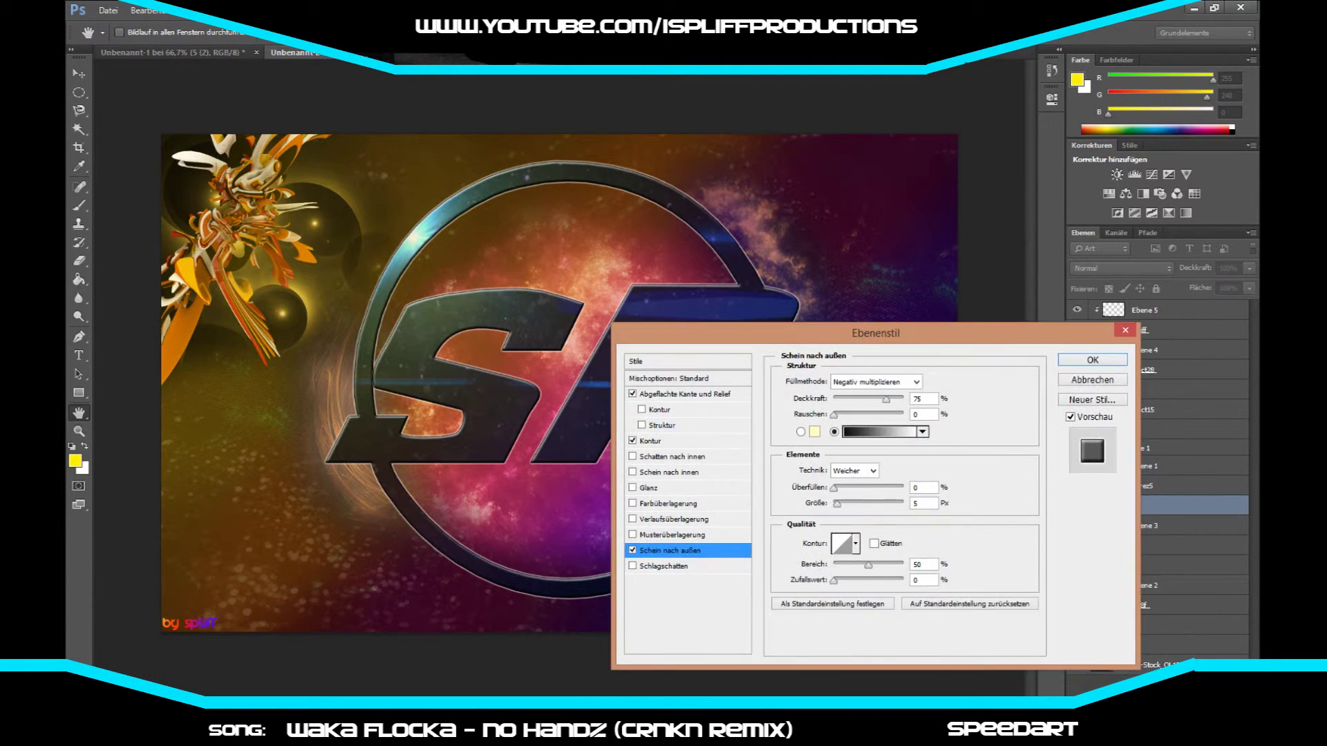
{"action": "left_click", "coordinate": [856, 544]}
{"action": "left_click", "coordinate": [798, 575]}
{"action": "key", "text": "Return"}
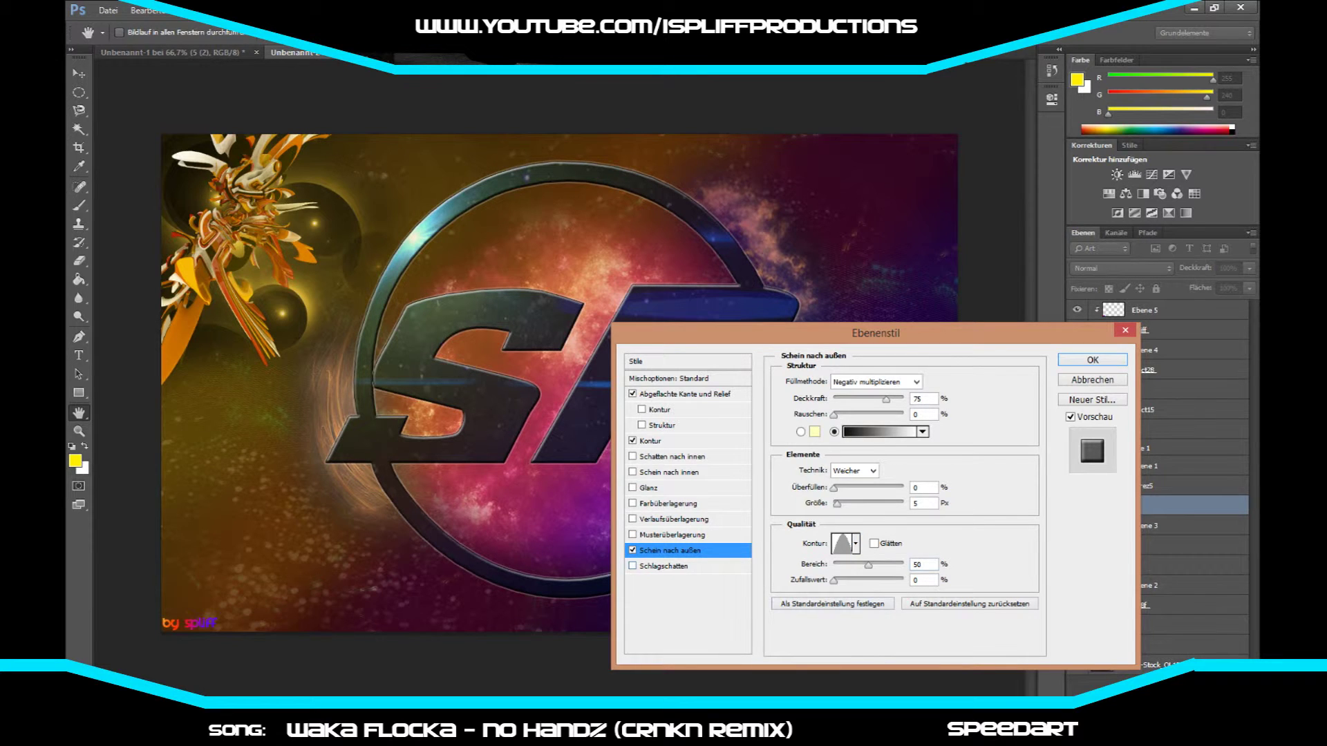
{"action": "key", "text": "Return"}
{"action": "key", "text": "b"}
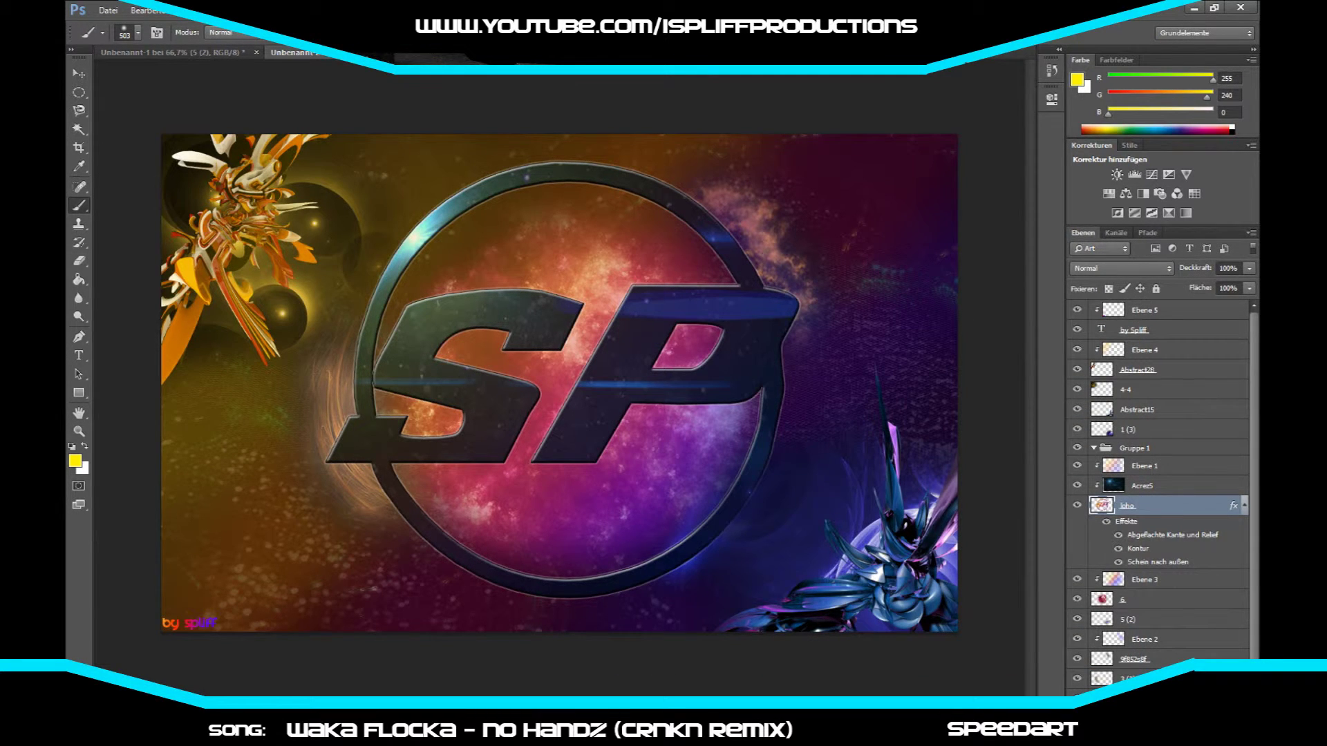
Step: On layer 4-5, paint white with a soft brush behind the 'by spliff' signature
{"action": "left_click", "coordinate": [1144, 310]}
{"action": "scroll", "coordinate": [1161, 415], "scroll_direction": "down", "scroll_amount": 1}
{"action": "left_click", "coordinate": [1127, 674]}
{"action": "left_click", "coordinate": [79, 260]}
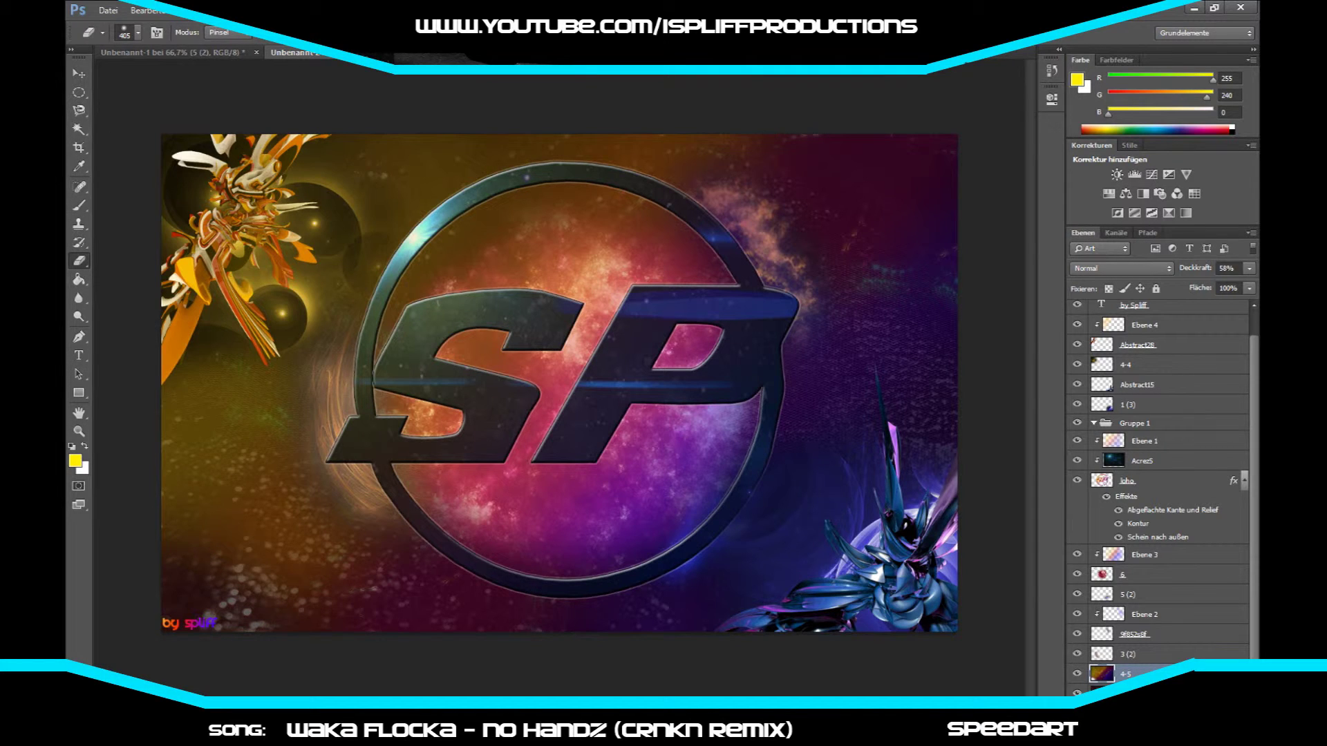
{"action": "key", "text": "x"}
{"action": "key", "text": "b"}
{"action": "left_click_drag", "start_coordinate": [180, 615], "coordinate": [235, 608]}
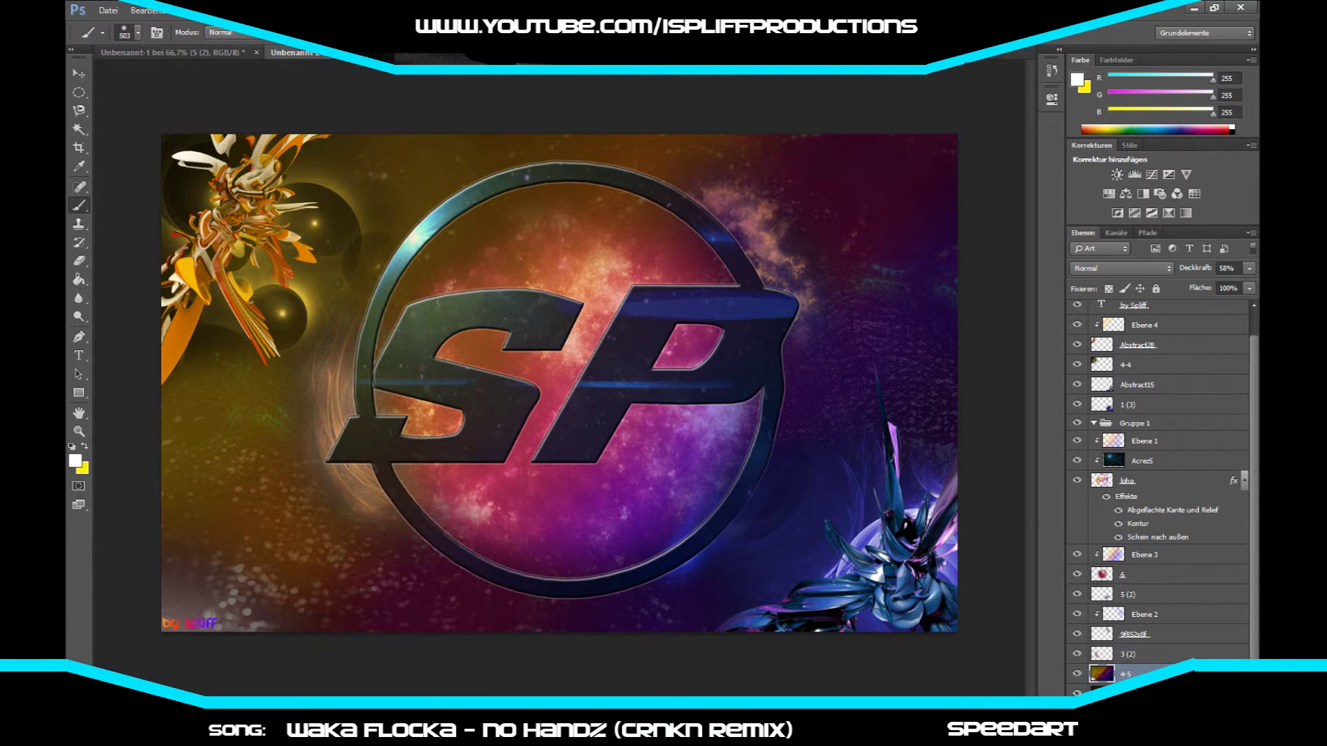
Step: Set the foreground colour to dark grey 27,27,27
{"action": "left_click", "coordinate": [74, 461]}
{"action": "left_click", "coordinate": [467, 356]}
{"action": "left_click", "coordinate": [852, 171]}
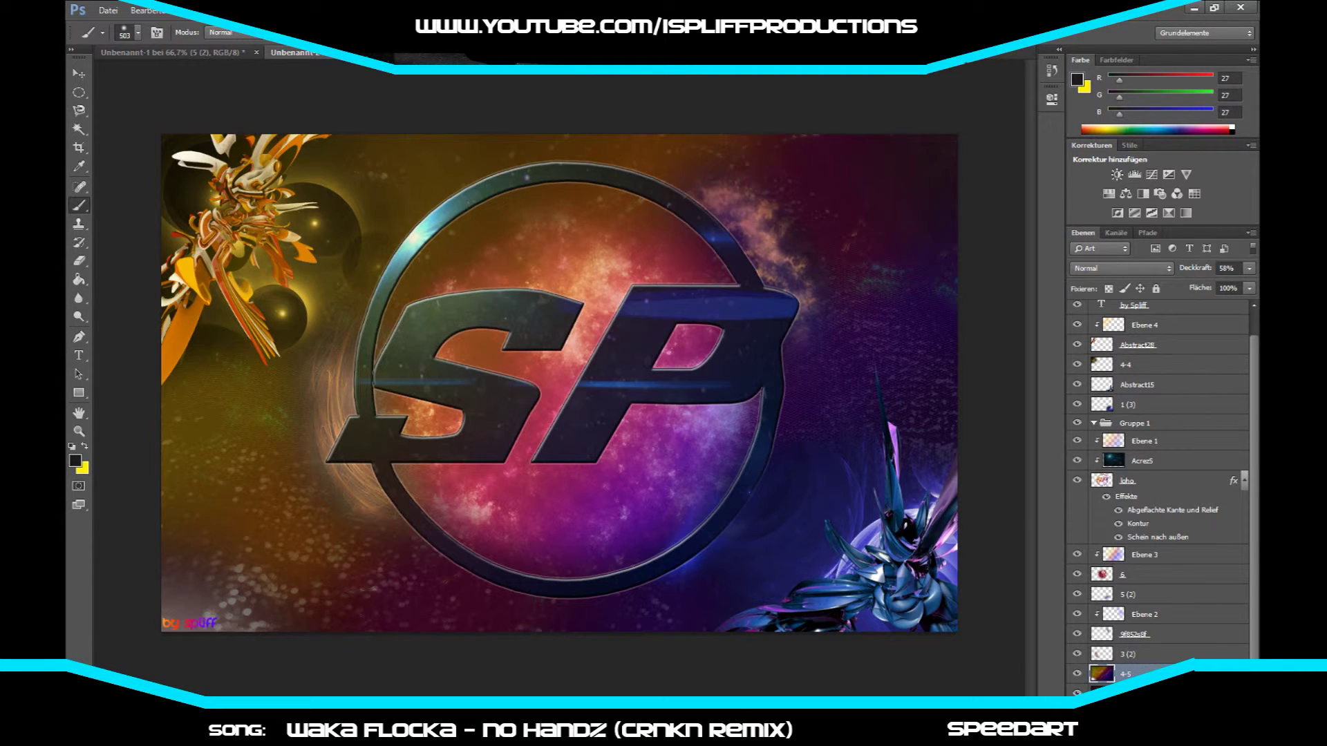
{"action": "left_click", "coordinate": [108, 9]}
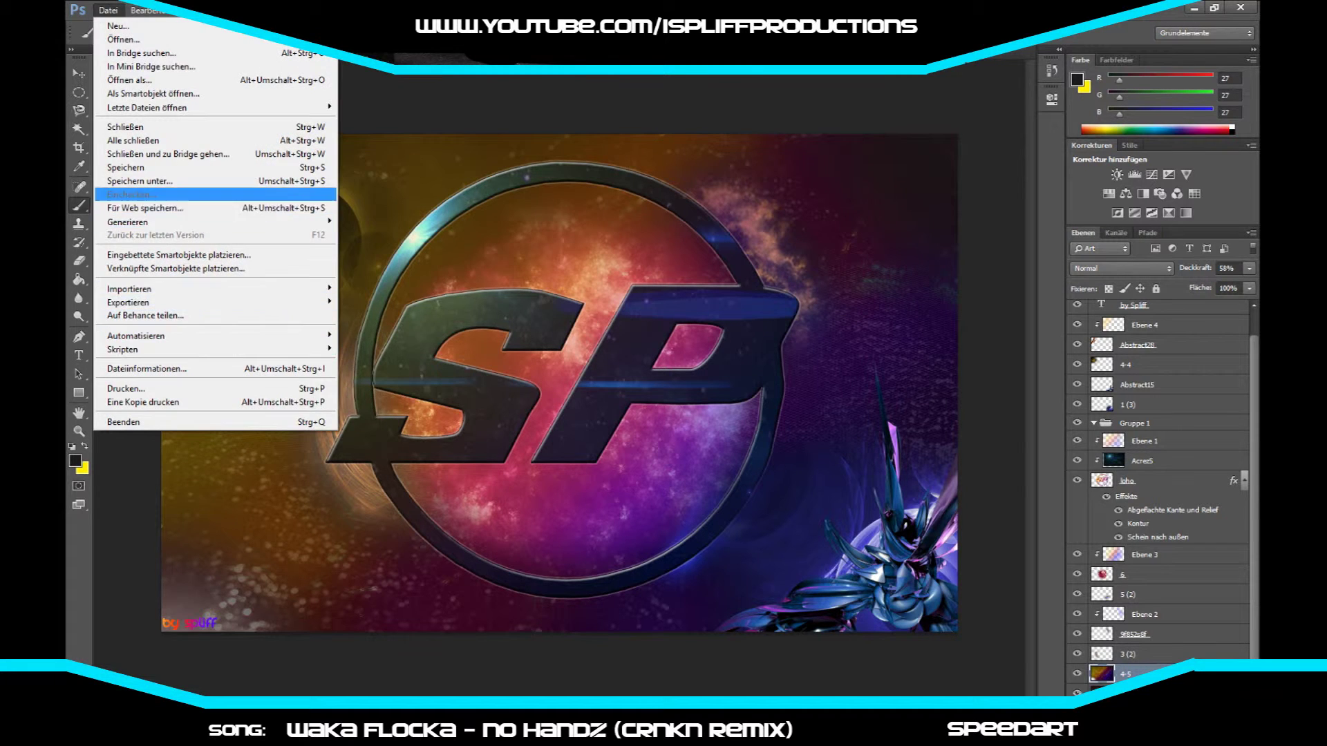
Step: Save as JPEG 'Wallpaper_4' in the Photoshop folder, accepting the default JPEG options
{"action": "left_click", "coordinate": [132, 190]}
{"action": "scroll", "coordinate": [428, 180], "scroll_direction": "down", "scroll_amount": 2}
{"action": "double_click", "coordinate": [415, 223]}
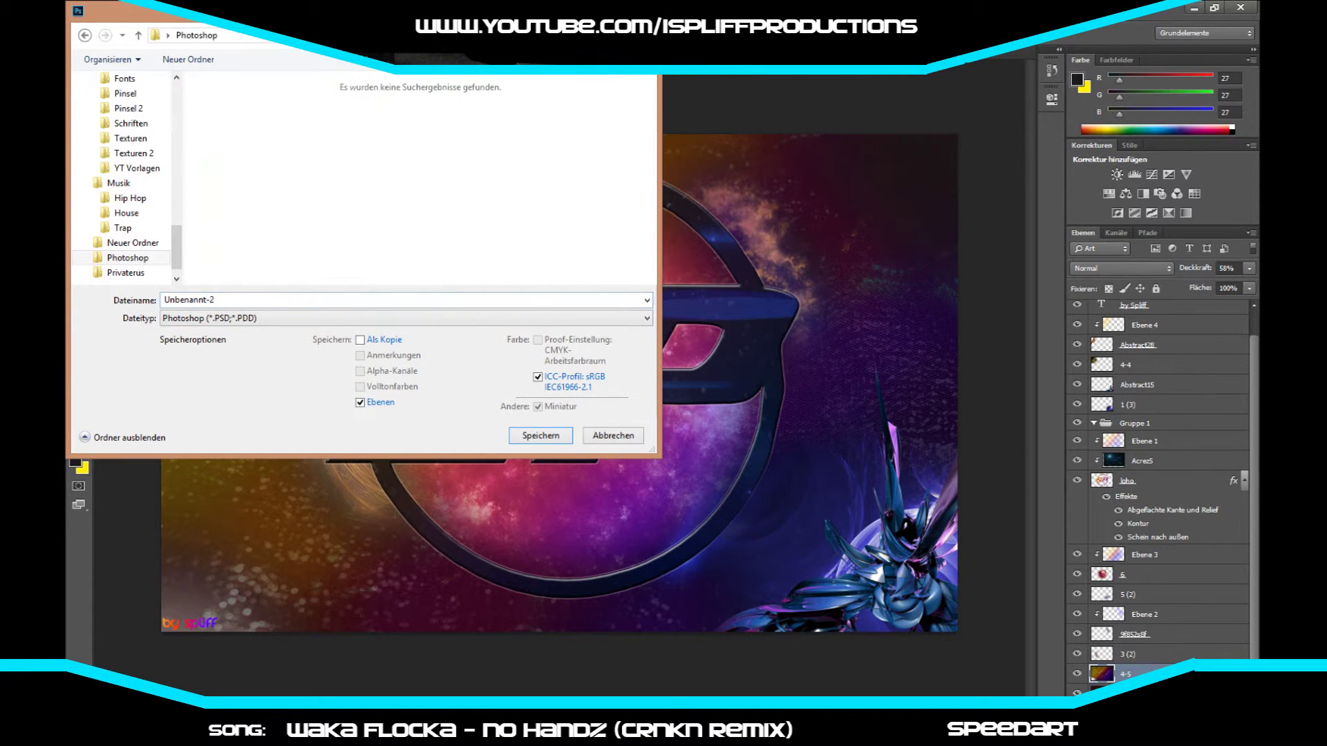
{"action": "left_click", "coordinate": [404, 318]}
{"action": "left_click", "coordinate": [207, 417]}
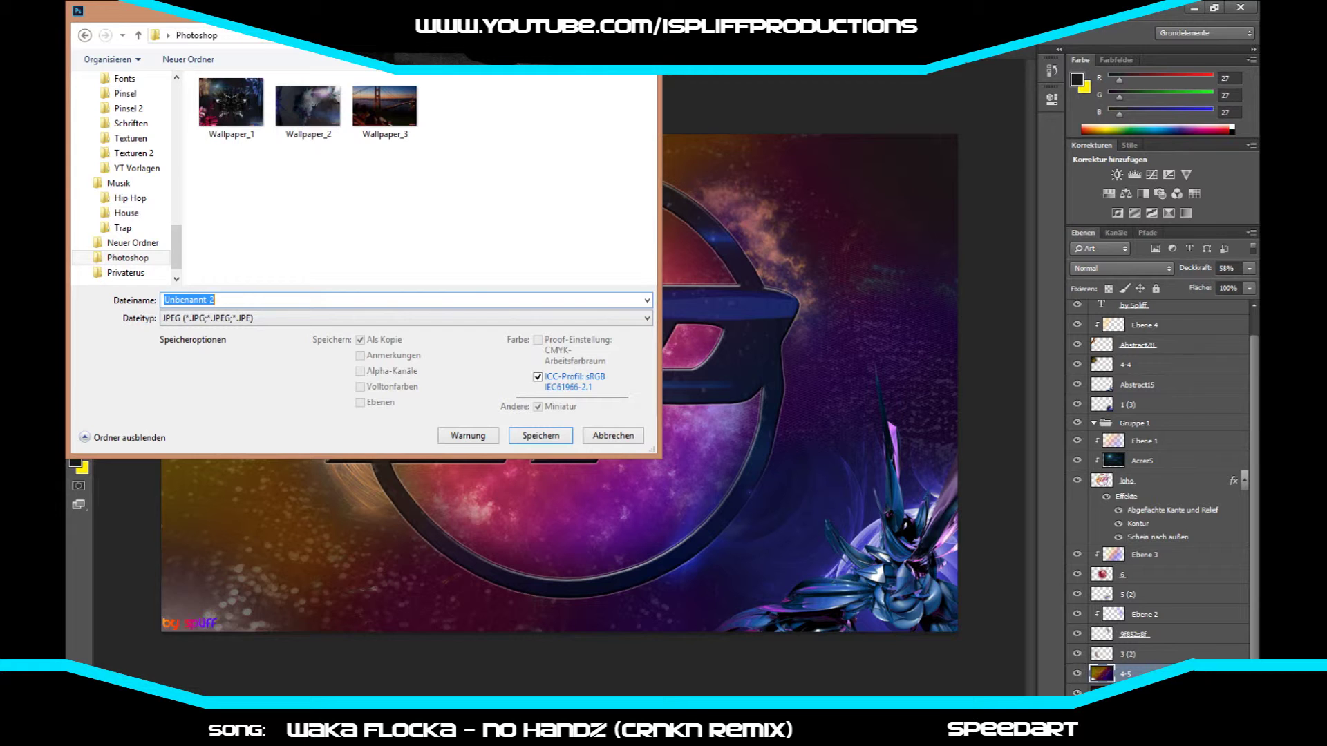
{"action": "type", "text": "Wallpaper_4"}
{"action": "key", "text": "Return"}
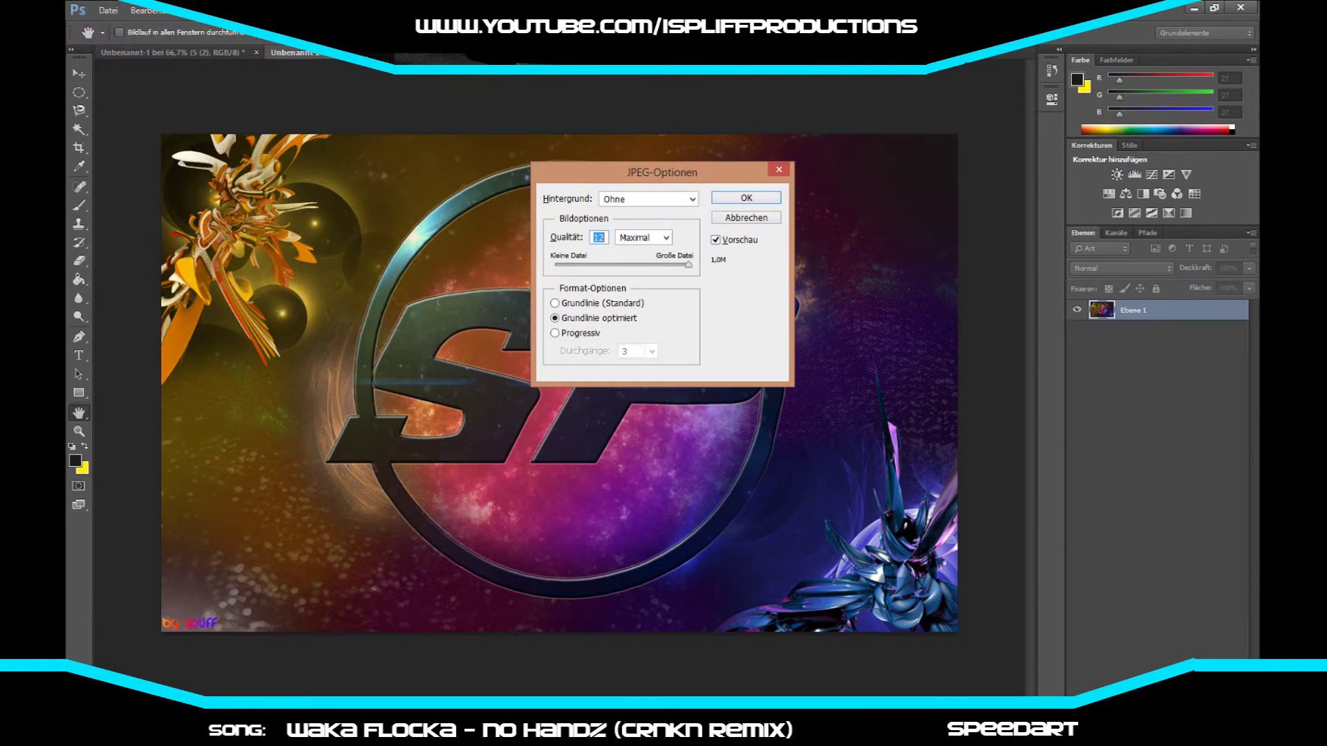
{"action": "key", "text": "Return"}
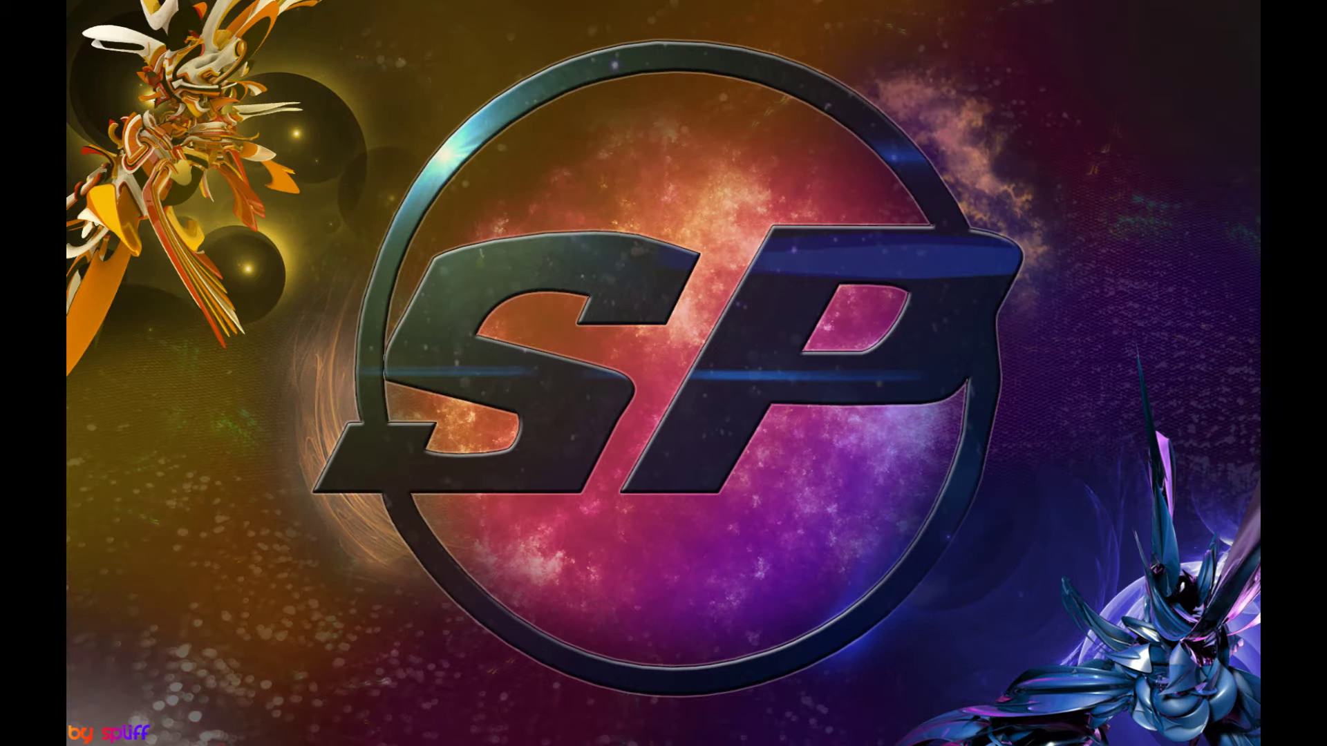